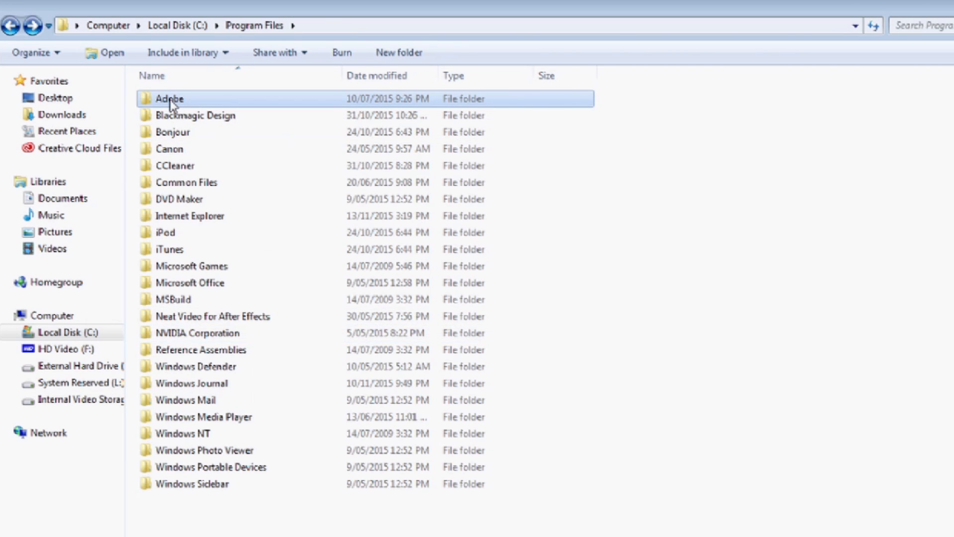
Step: Paste the copied preset into Adobe\Adobe After Effects CS6\Support Files\Presets under Program Files, granting administrator permission
{"action": "double_click", "coordinate": [169, 100]}
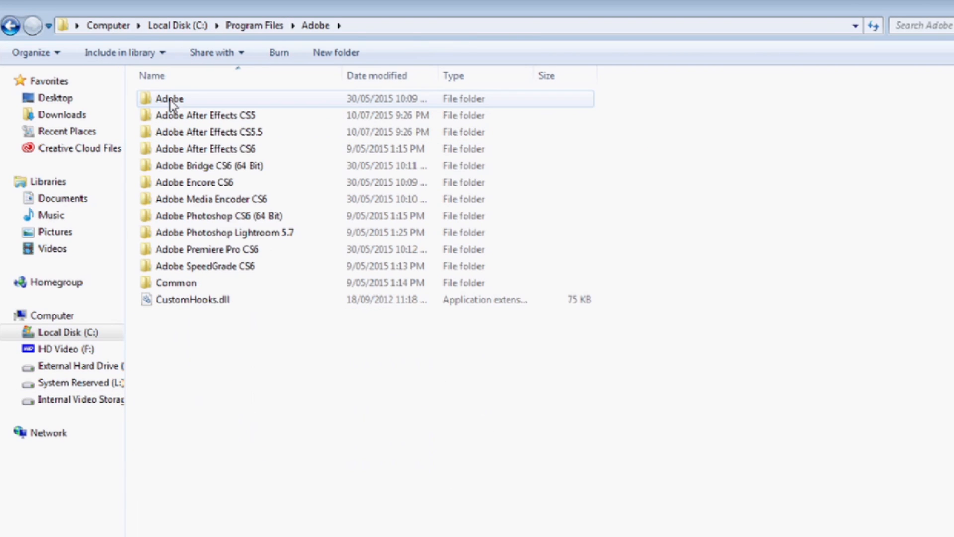
{"action": "double_click", "coordinate": [199, 148]}
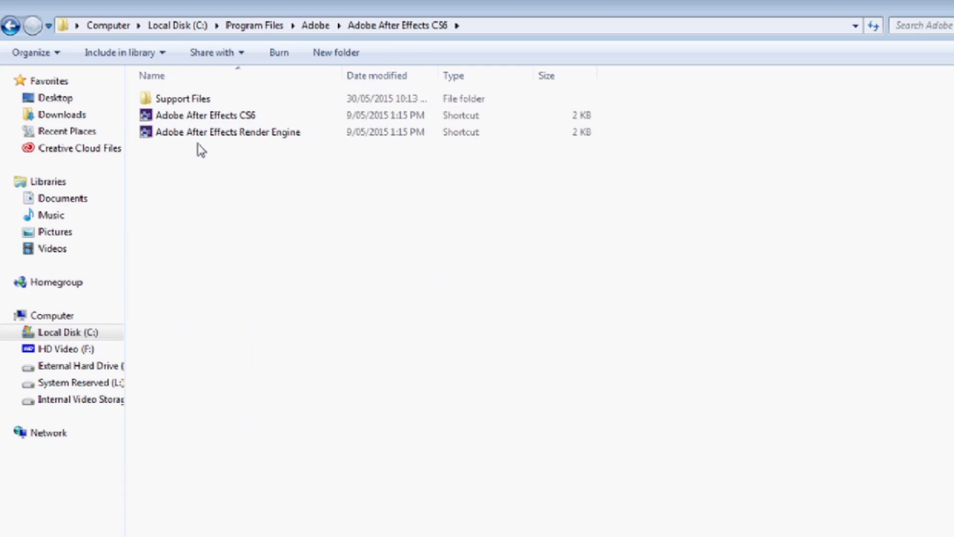
{"action": "double_click", "coordinate": [184, 98]}
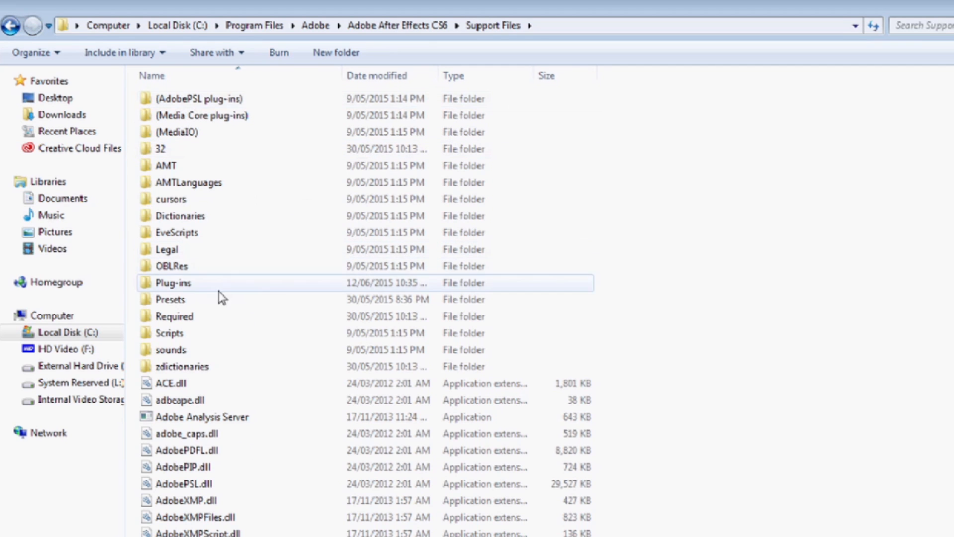
{"action": "double_click", "coordinate": [183, 300]}
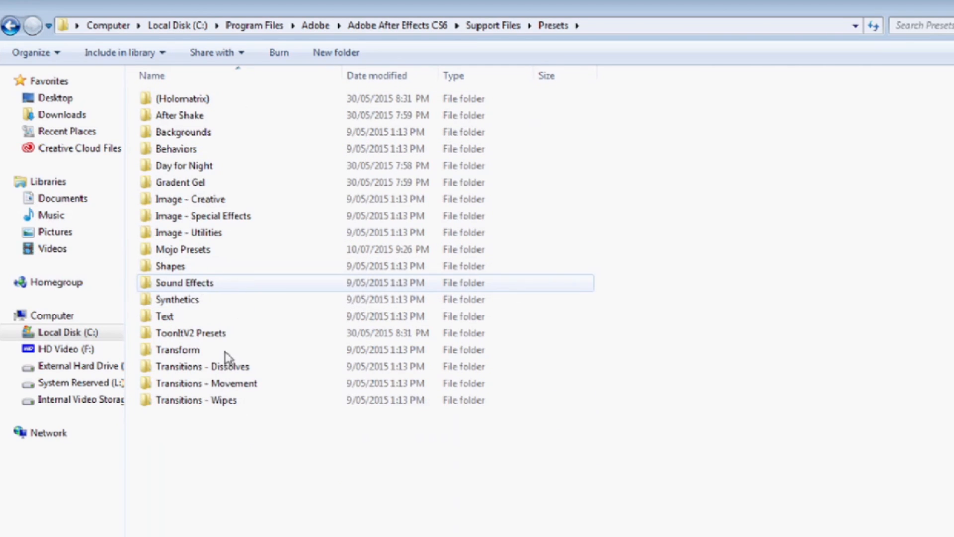
{"action": "key", "text": "ctrl+v"}
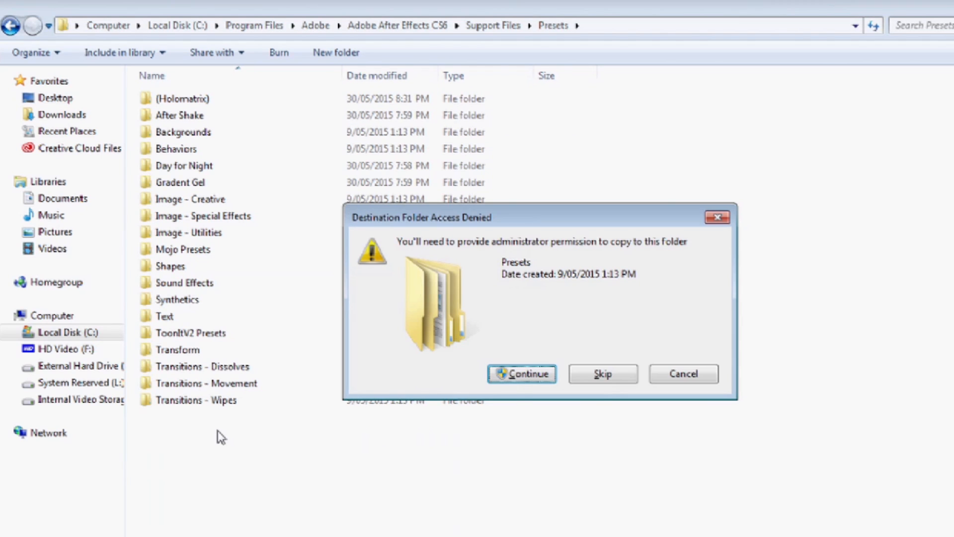
{"action": "left_click", "coordinate": [514, 380]}
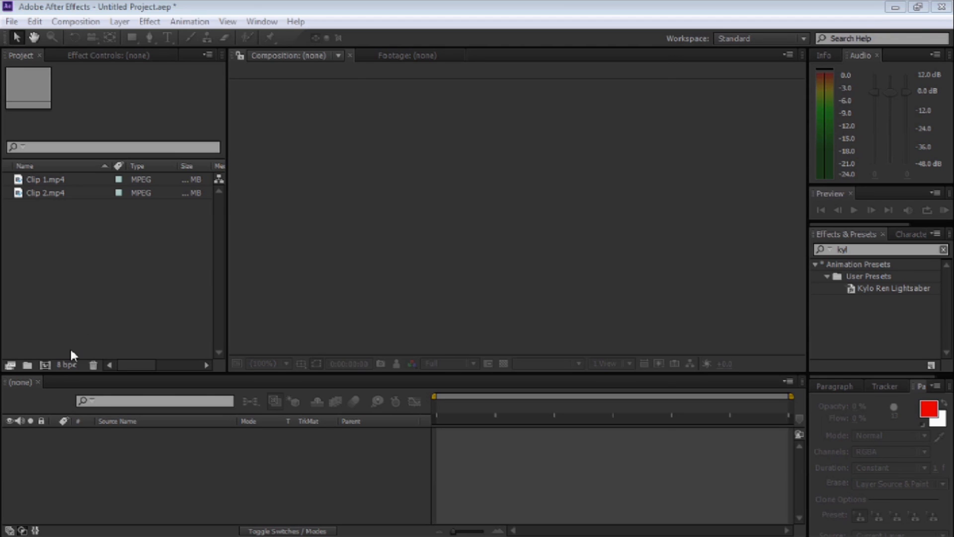
Step: In After Effects, set the project's color depth to 16 bits per channel
{"action": "left_click", "coordinate": [68, 363]}
{"action": "left_click", "coordinate": [517, 203]}
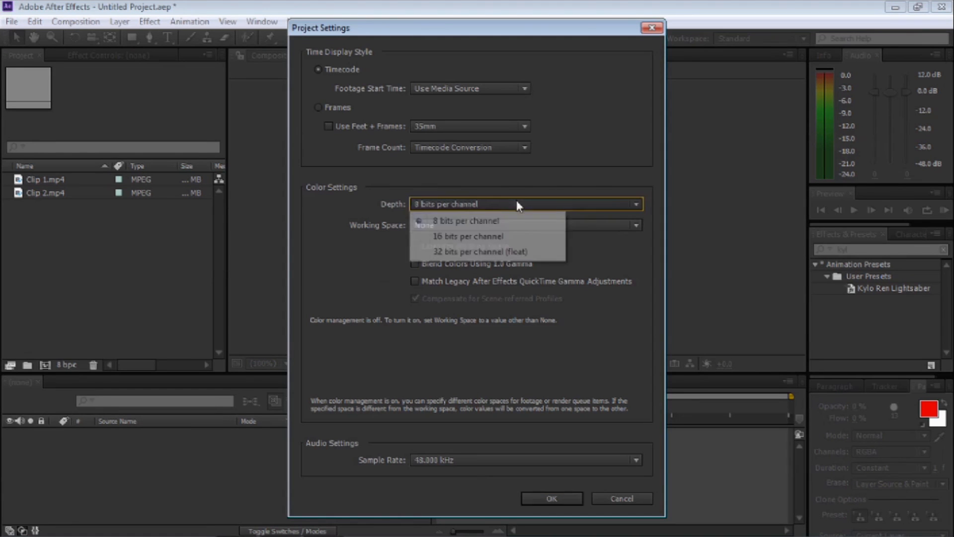
{"action": "left_click", "coordinate": [496, 236]}
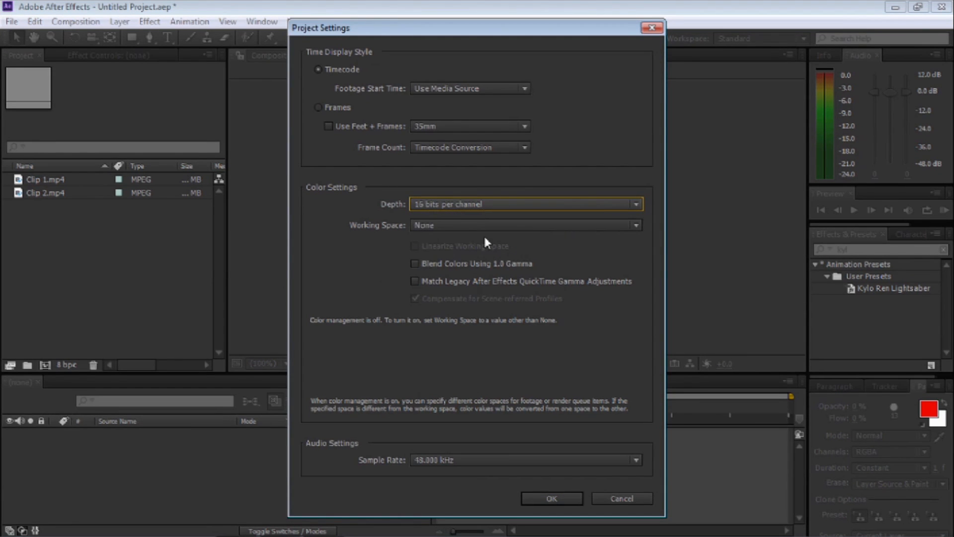
{"action": "left_click", "coordinate": [536, 495]}
Step: Create a separate composition from each of the two footage files, Clip 1.mp4 and Clip 2.mp4
{"action": "left_click_drag", "start_coordinate": [43, 177], "coordinate": [45, 363]}
{"action": "left_click", "coordinate": [33, 210]}
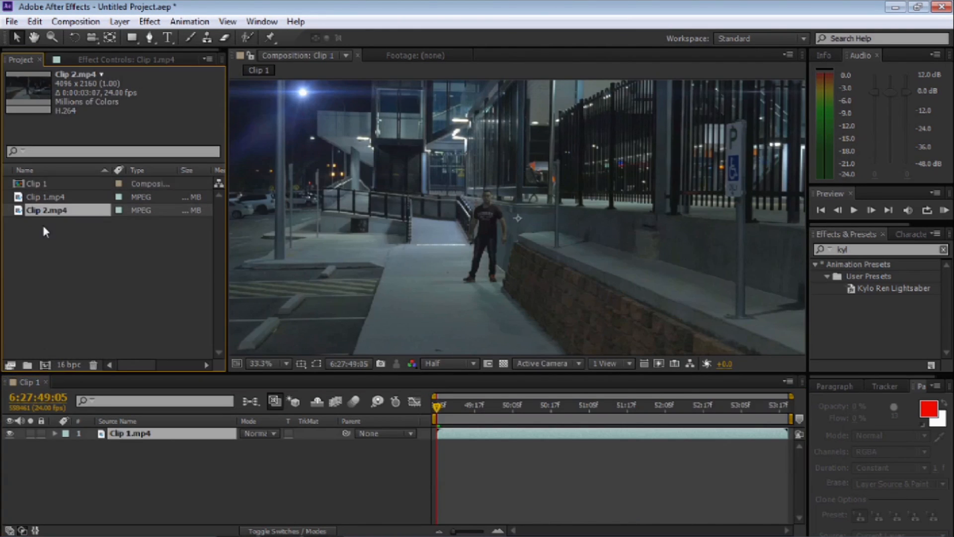
{"action": "left_click_drag", "start_coordinate": [38, 213], "coordinate": [46, 365]}
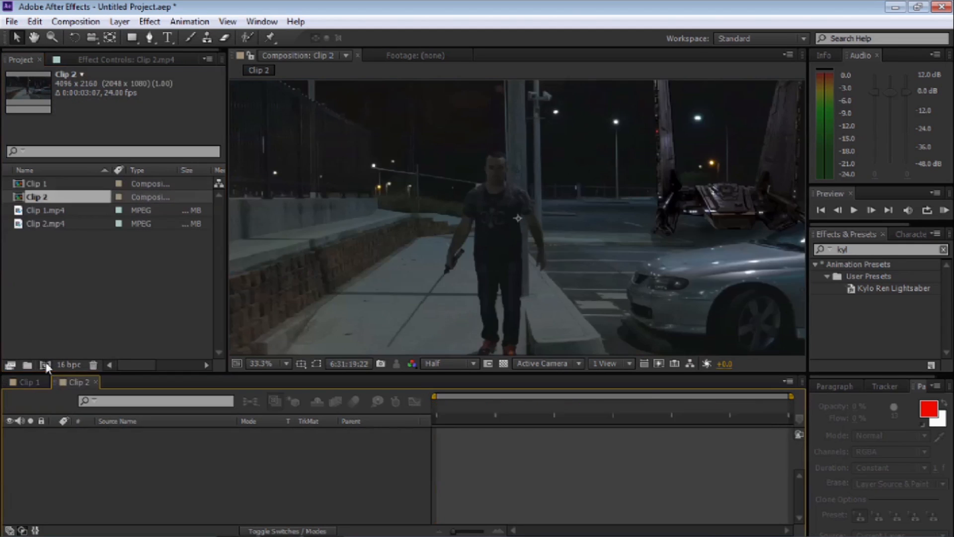
Step: Play through the Clip 1 composition with the whole frame fitted in the viewer (Fit up to 100%)
{"action": "left_click", "coordinate": [27, 382]}
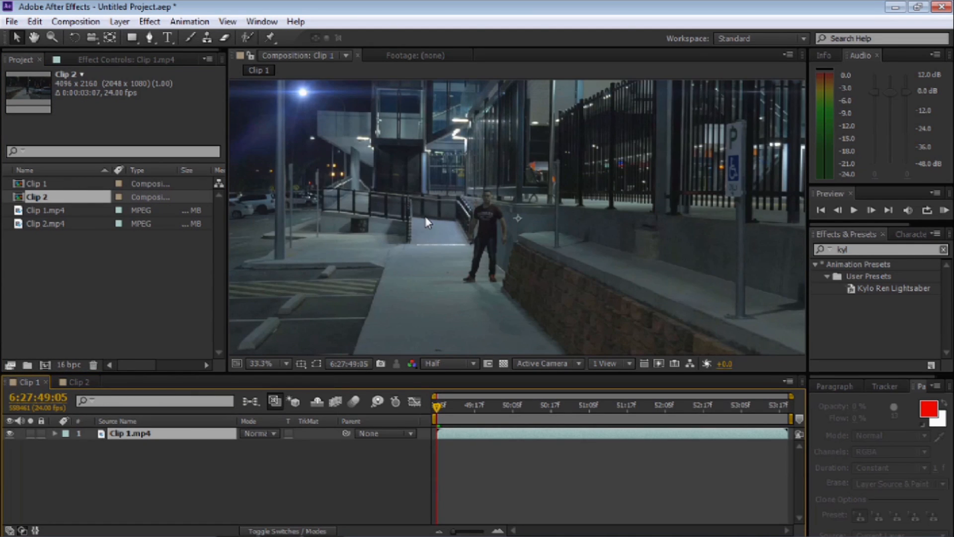
{"action": "key", "text": "space"}
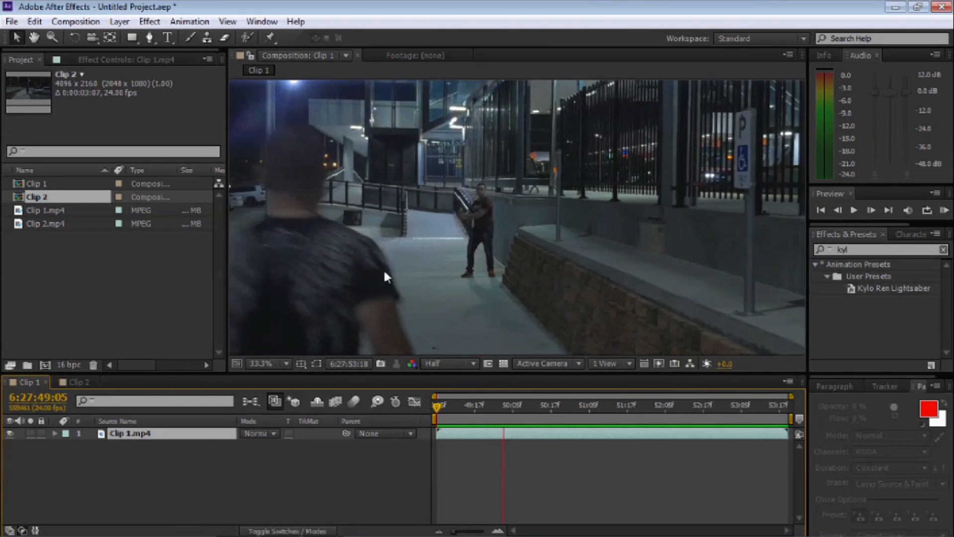
{"action": "left_click", "coordinate": [283, 363]}
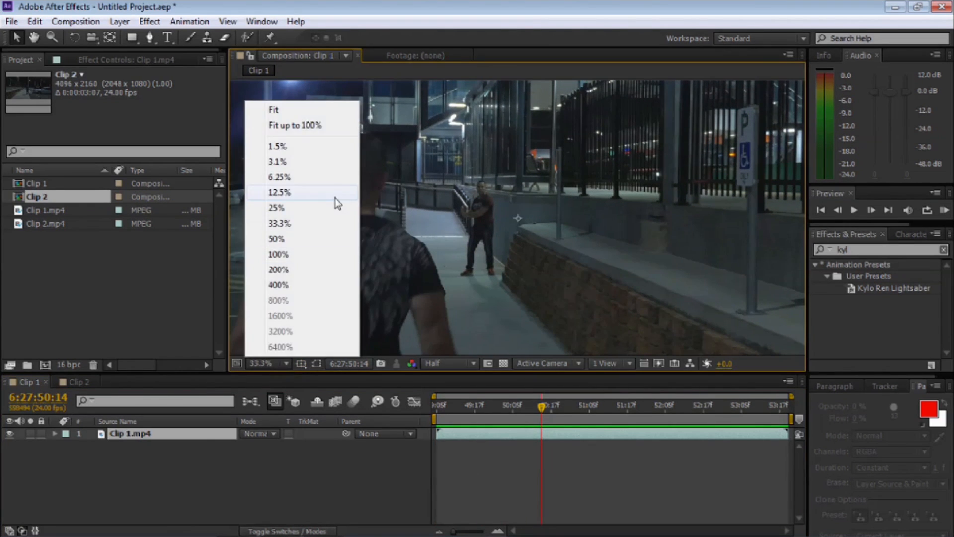
{"action": "left_click", "coordinate": [324, 129]}
{"action": "key", "text": "space"}
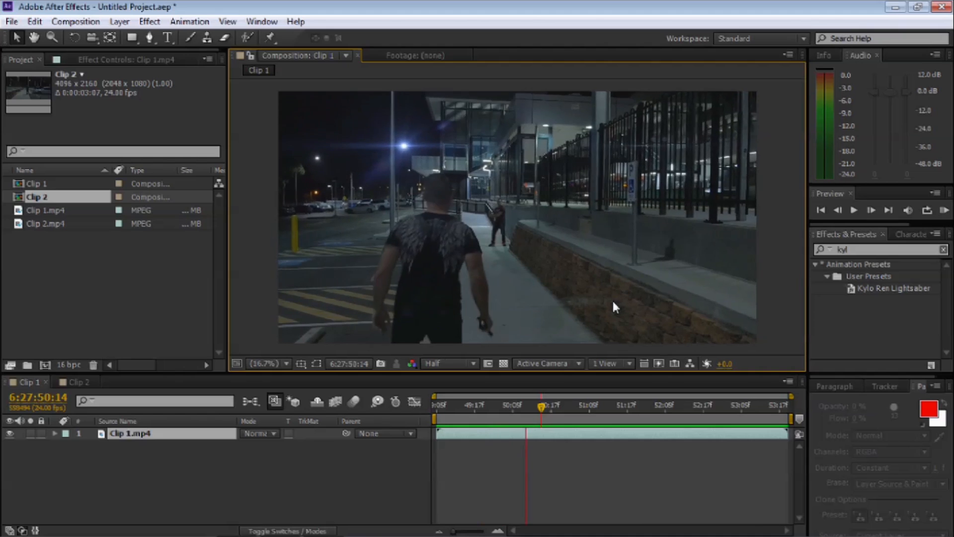
{"action": "left_click", "coordinate": [533, 297]}
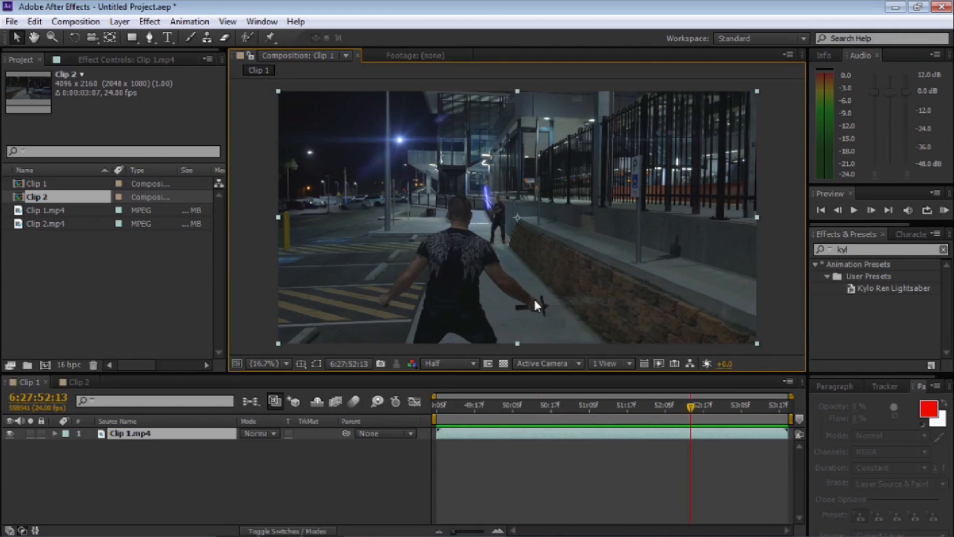
Step: Play through the Clip 2 composition with the whole frame shown in the viewer
{"action": "left_click", "coordinate": [78, 382]}
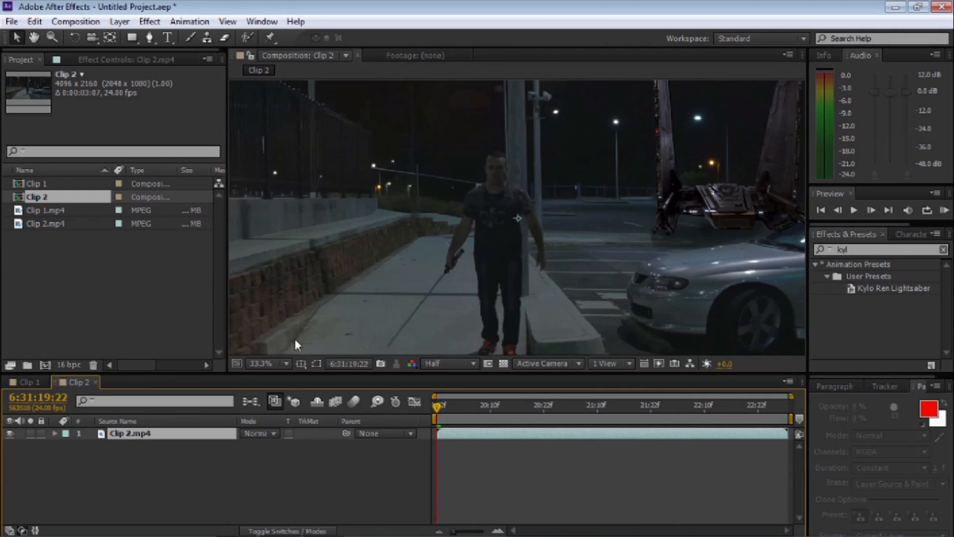
{"action": "left_click", "coordinate": [332, 335]}
{"action": "key", "text": "space"}
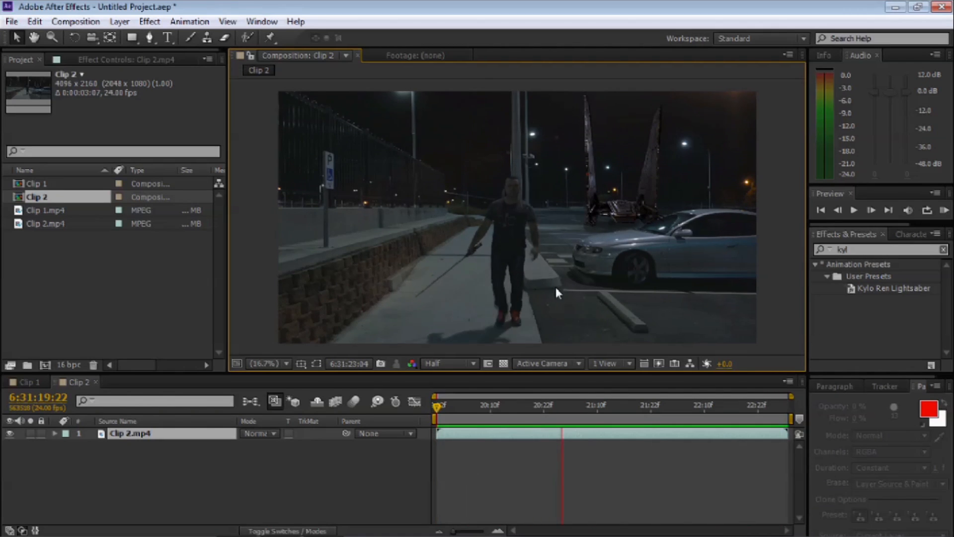
{"action": "key", "text": "space"}
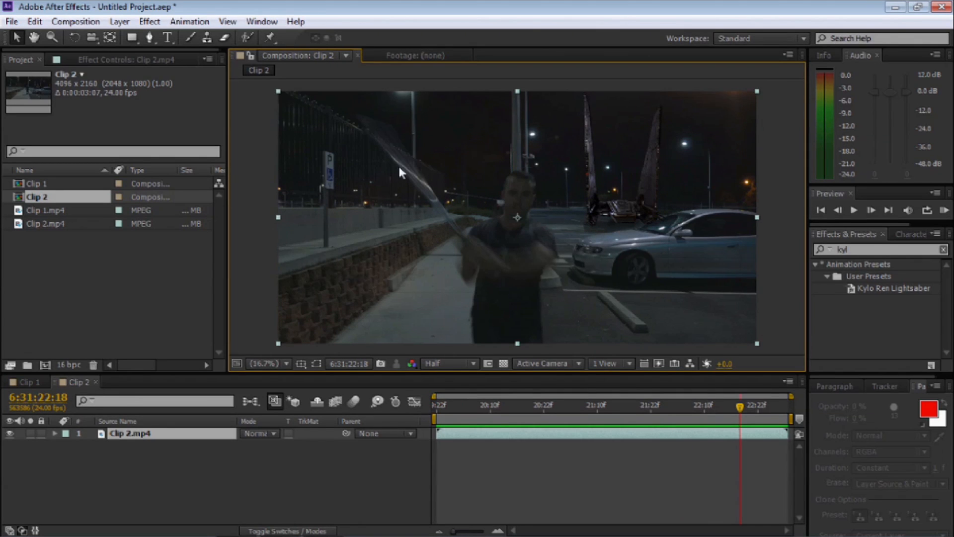
Step: In the Clip 1 composition, go to 6:27:51:14 and add a white solid layer at composition size
{"action": "left_click", "coordinate": [30, 382]}
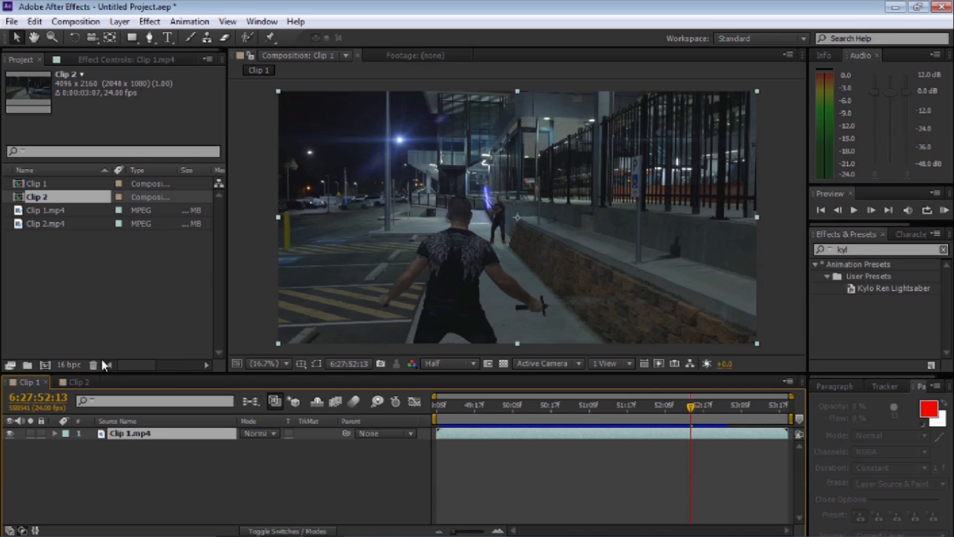
{"action": "left_click_drag", "start_coordinate": [689, 408], "coordinate": [619, 411]}
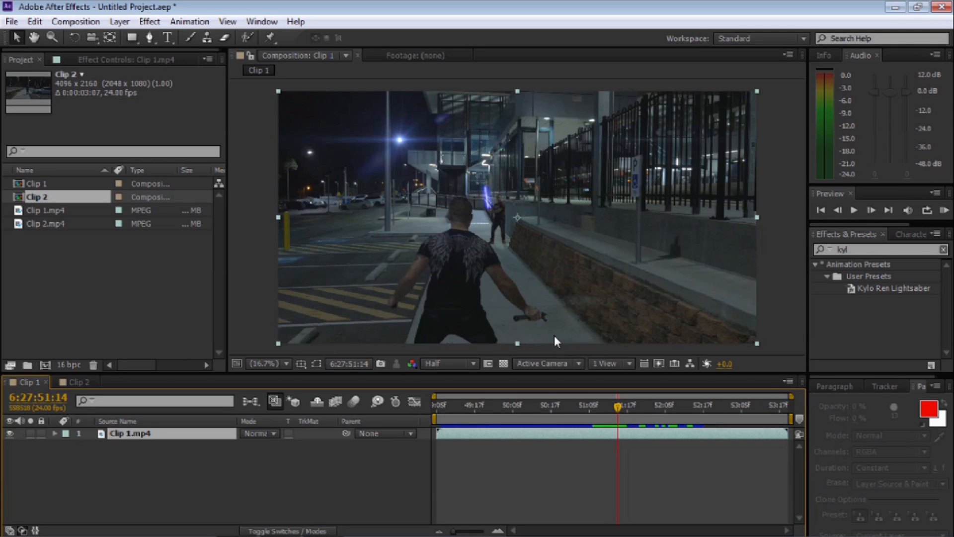
{"action": "left_click", "coordinate": [120, 21]}
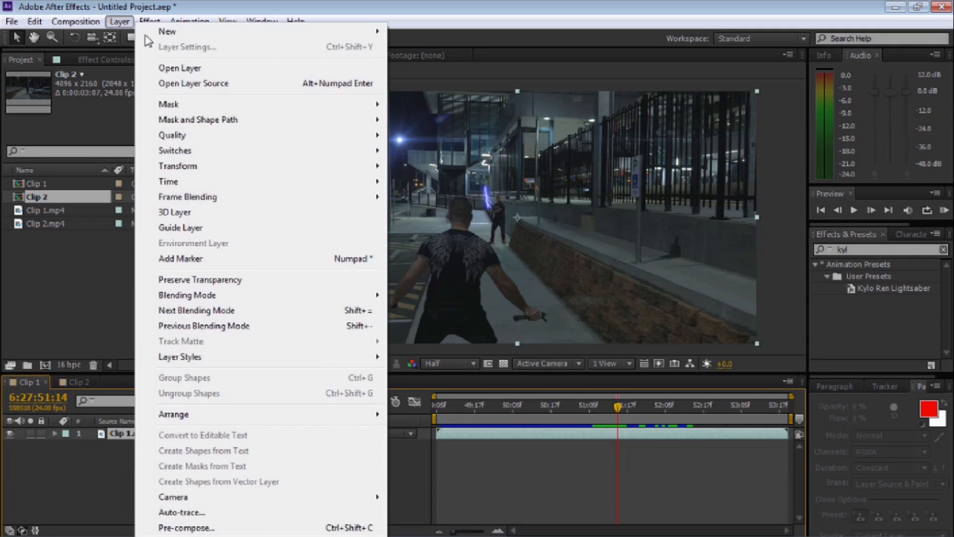
{"action": "mouse_move", "coordinate": [166, 30]}
{"action": "left_click", "coordinate": [442, 47]}
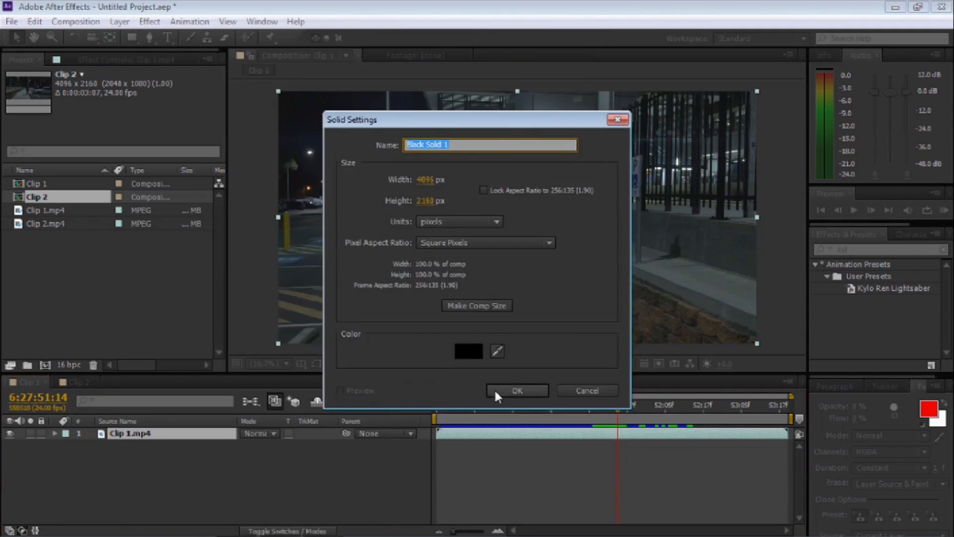
{"action": "left_click", "coordinate": [466, 354]}
{"action": "left_click_drag", "start_coordinate": [375, 192], "coordinate": [202, 136]}
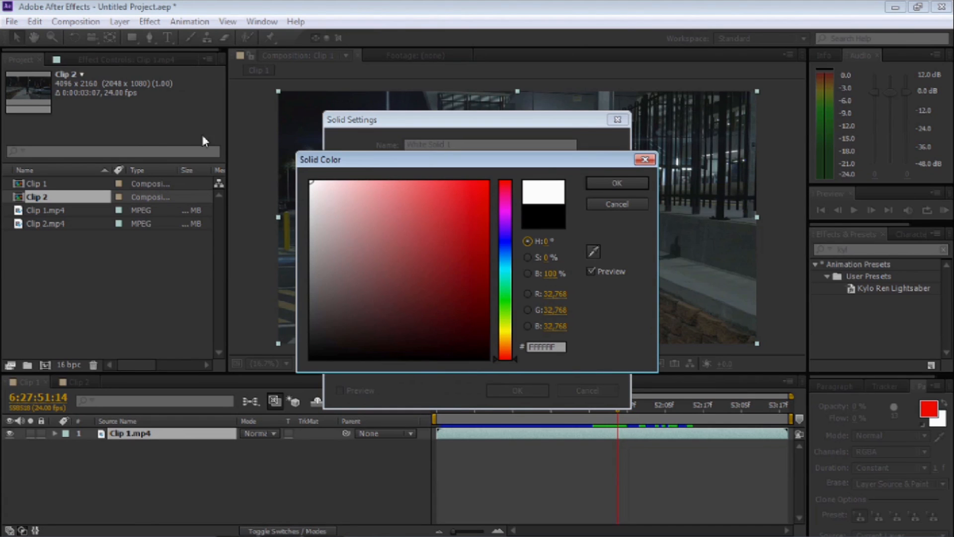
{"action": "left_click", "coordinate": [595, 182]}
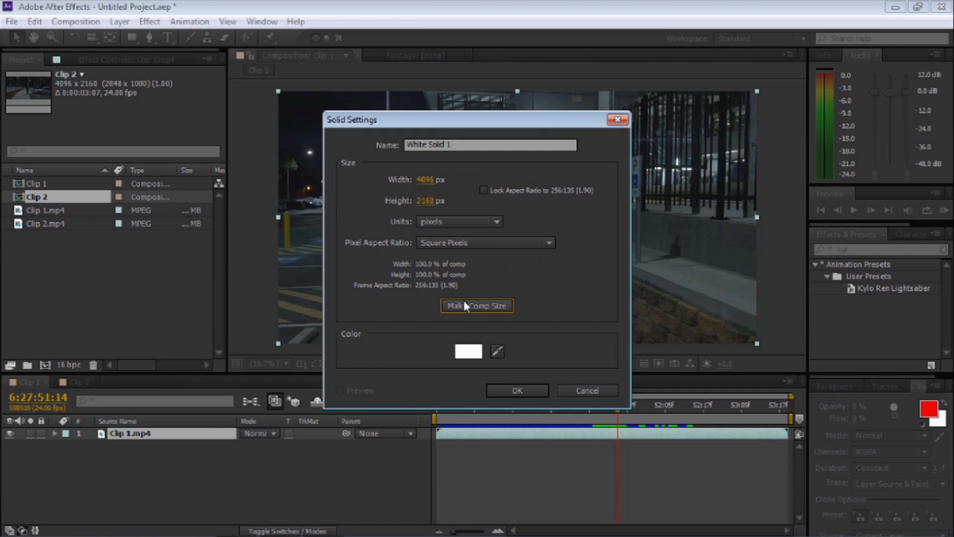
{"action": "left_click", "coordinate": [514, 390]}
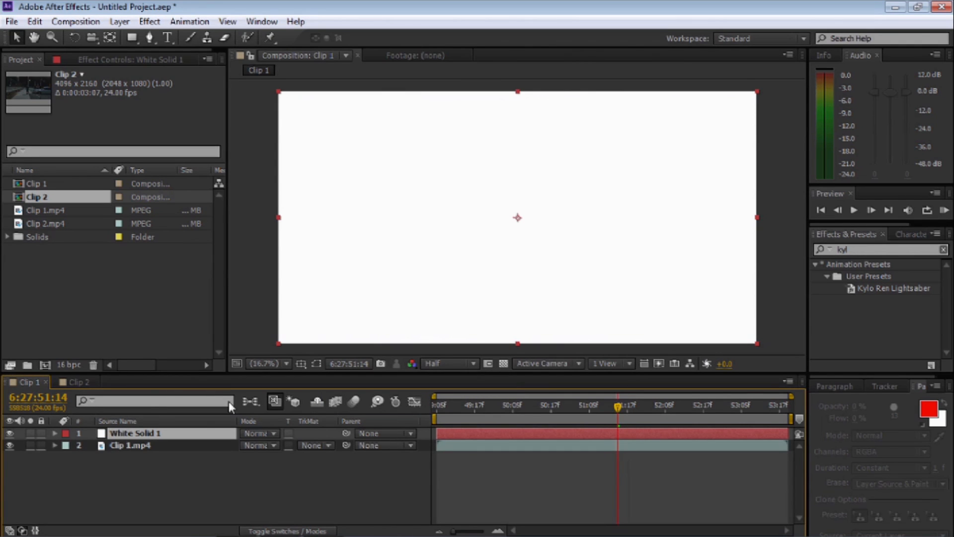
Step: Hide the white solid and draw a closed four-point Pen mask on it, extending from the hilt in the foreground actor's hand as the blade
{"action": "left_click", "coordinate": [9, 433]}
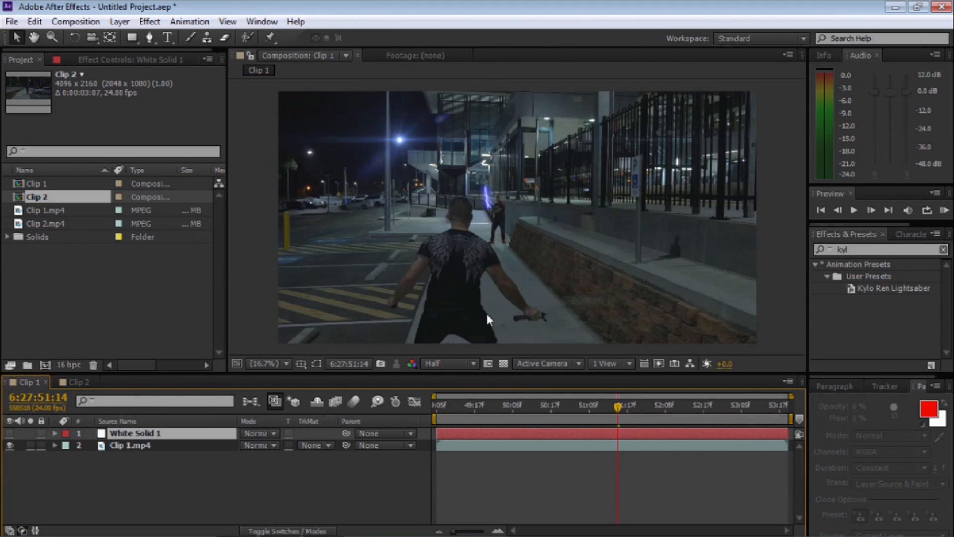
{"action": "key", "text": "z"}
{"action": "left_click", "coordinate": [550, 309]}
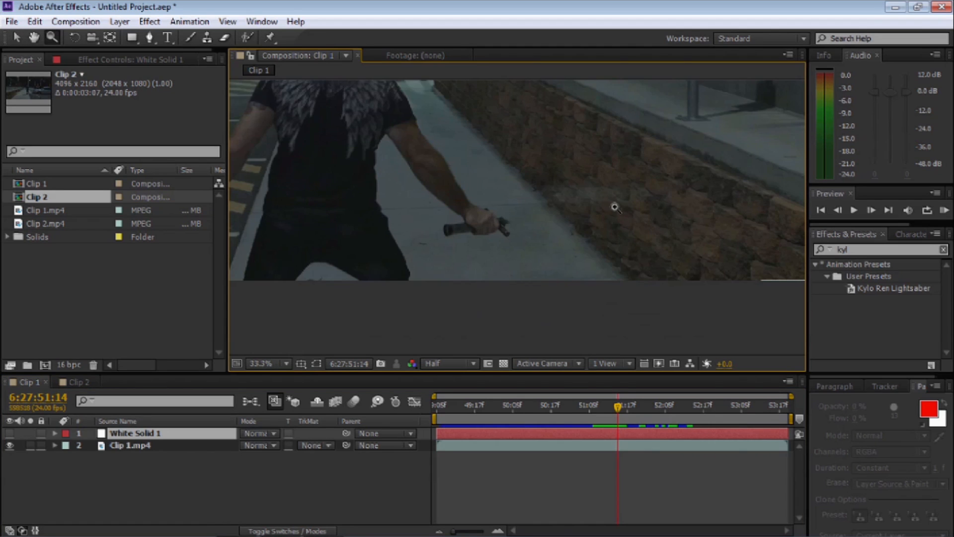
{"action": "left_click", "coordinate": [150, 37]}
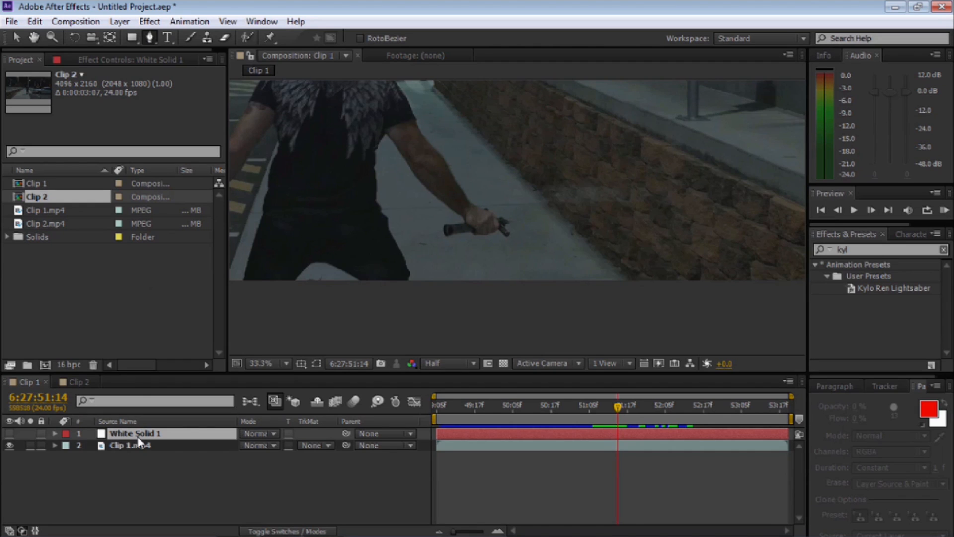
{"action": "left_click", "coordinate": [506, 221]}
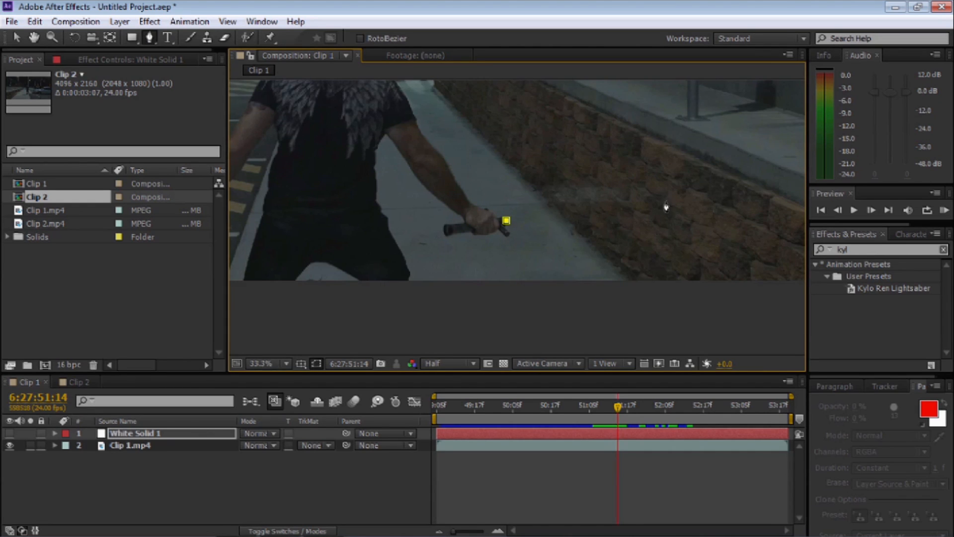
{"action": "left_click", "coordinate": [705, 189]}
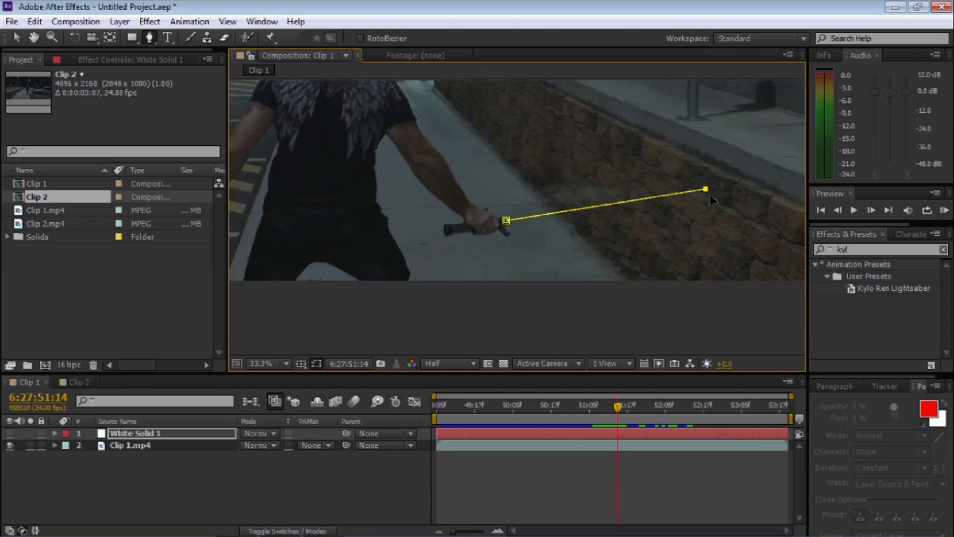
{"action": "left_click", "coordinate": [514, 232]}
{"action": "left_click", "coordinate": [506, 222]}
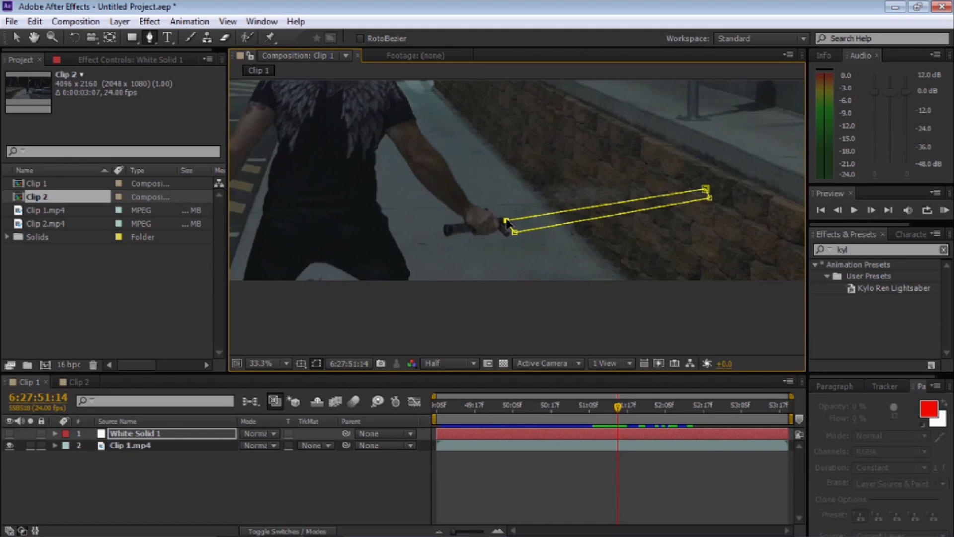
{"action": "left_click", "coordinate": [10, 434]}
{"action": "left_click", "coordinate": [10, 432]}
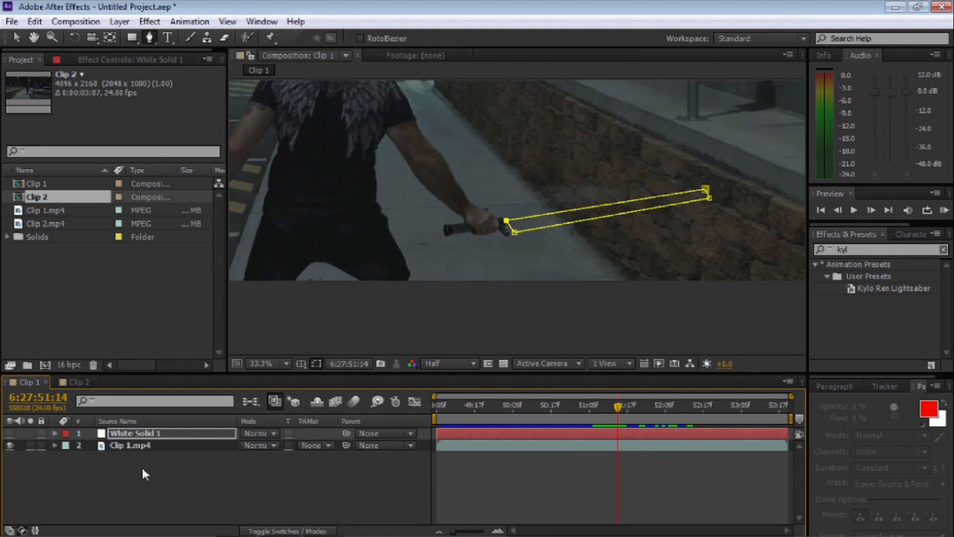
Step: Reveal the white solid's mask properties, start Mask Path keyframing at 6:27:51:14, and collapse the layer
{"action": "key", "text": "m"}
{"action": "key", "text": "m"}
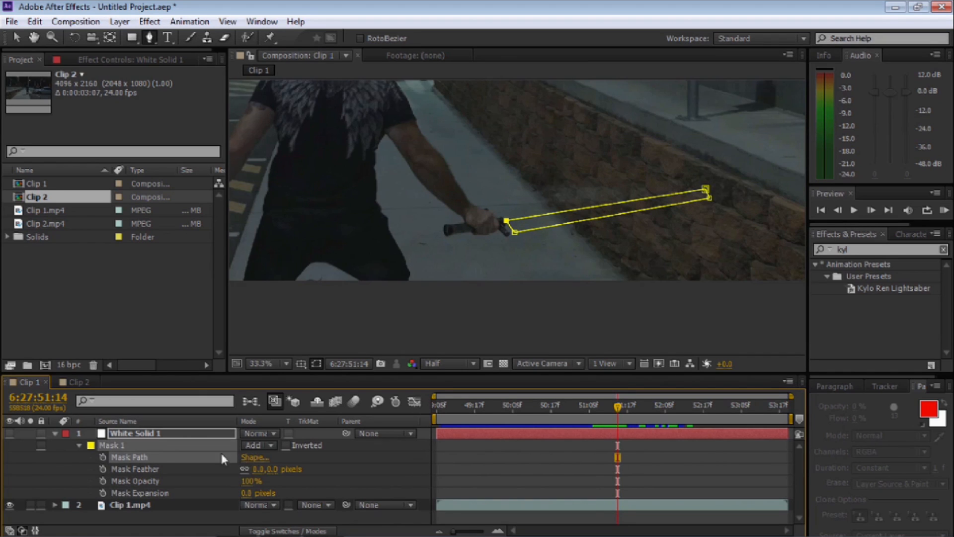
{"action": "left_click", "coordinate": [103, 458]}
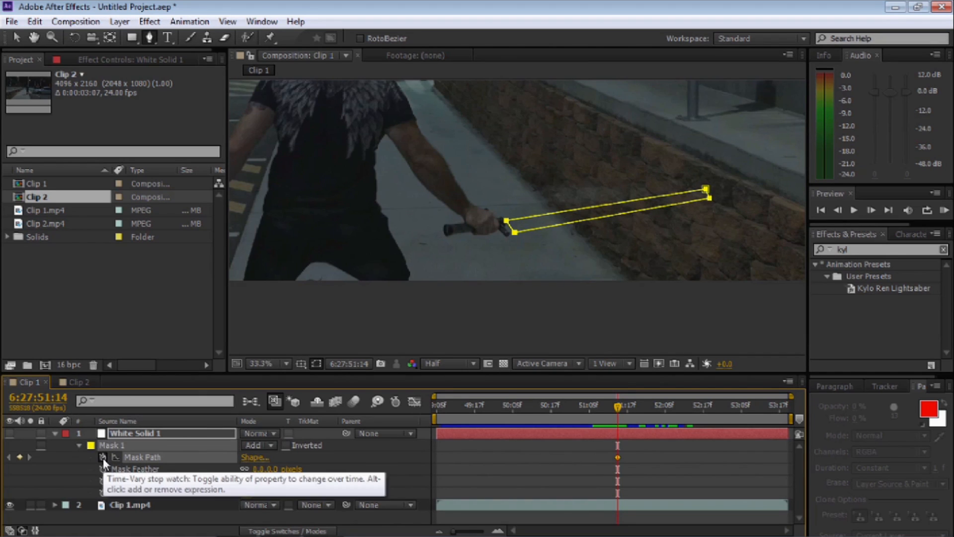
{"action": "left_click", "coordinate": [54, 433]}
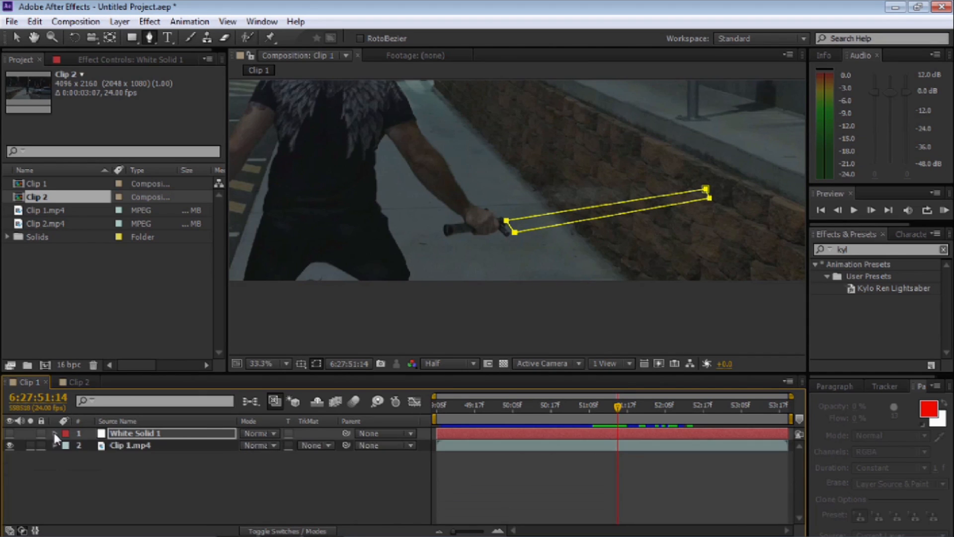
Step: Move the white solid mask's two base points snugly against the hilt's blade opening at 6:27:51:14
{"action": "key", "text": "h"}
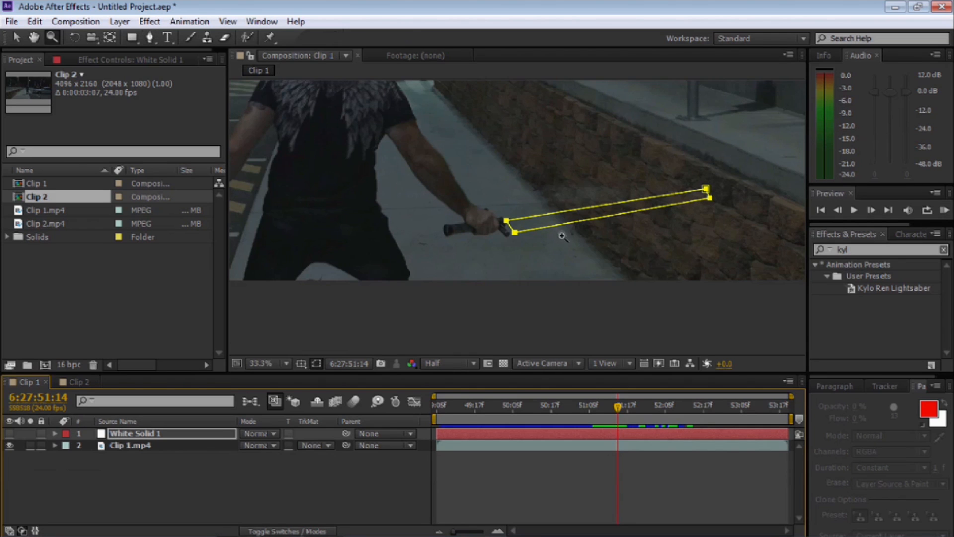
{"action": "scroll", "coordinate": [532, 233], "scroll_direction": "up", "scroll_amount": 3}
{"action": "left_click_drag", "start_coordinate": [529, 238], "coordinate": [479, 249]}
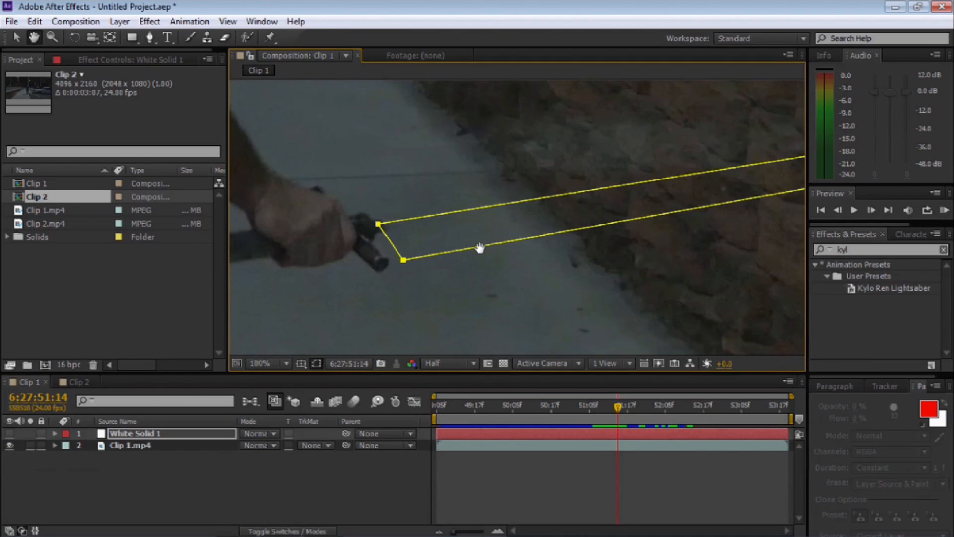
{"action": "key", "text": "v"}
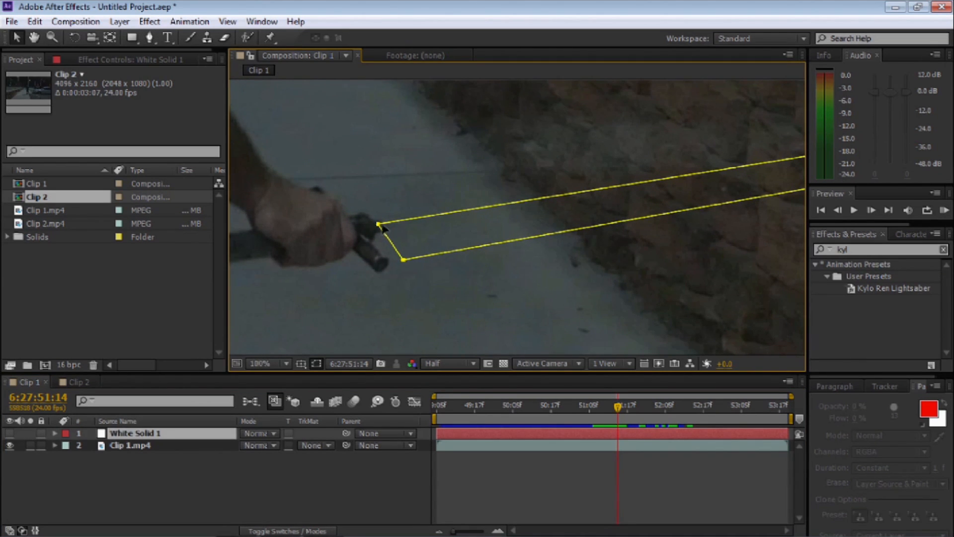
{"action": "left_click_drag", "start_coordinate": [378, 226], "coordinate": [376, 220]}
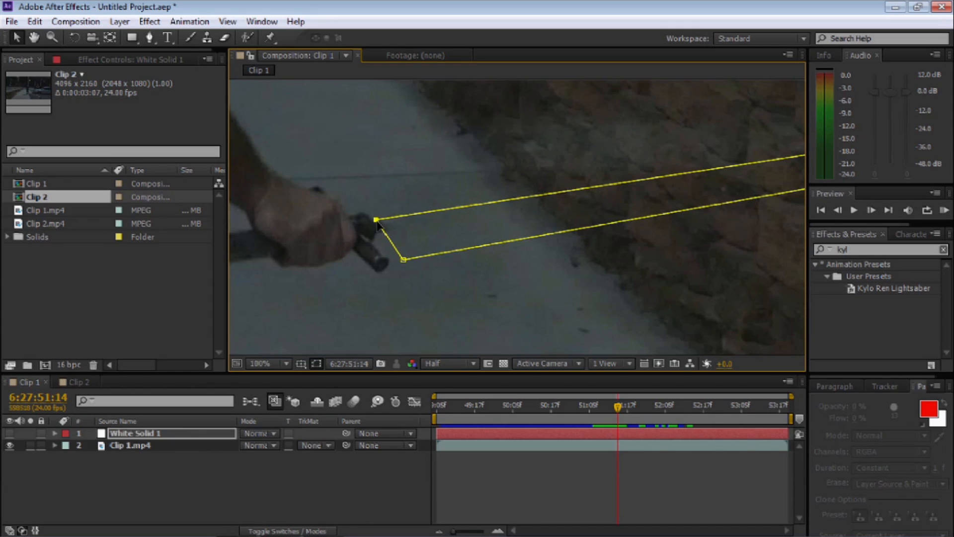
{"action": "left_click_drag", "start_coordinate": [403, 260], "coordinate": [379, 232]}
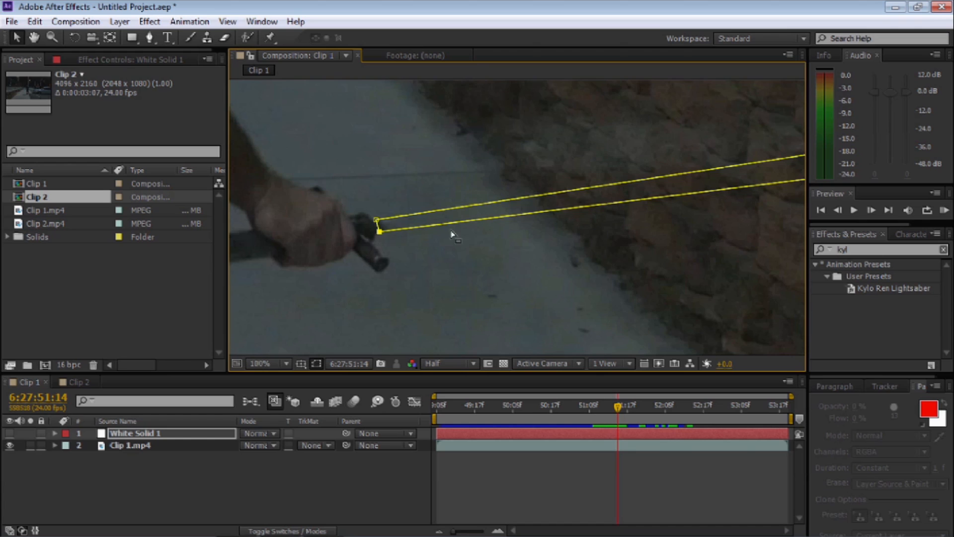
Step: Pull the mask's two far tip points back to the hilt so the blade starts retracted
{"action": "key", "text": "comma"}
{"action": "left_click_drag", "start_coordinate": [553, 215], "coordinate": [440, 234]}
{"action": "key", "text": "v"}
{"action": "left_click_drag", "start_coordinate": [638, 187], "coordinate": [349, 232]}
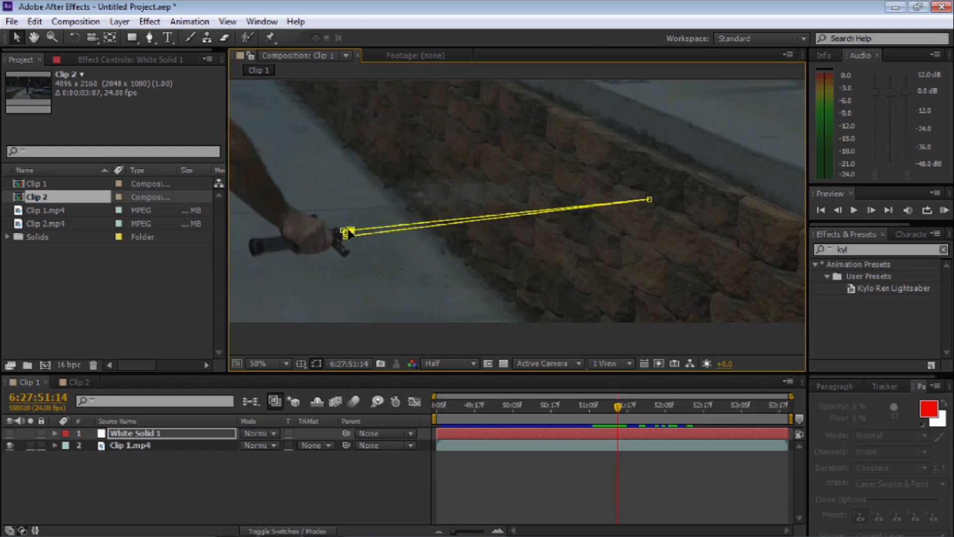
{"action": "left_click_drag", "start_coordinate": [648, 200], "coordinate": [350, 233]}
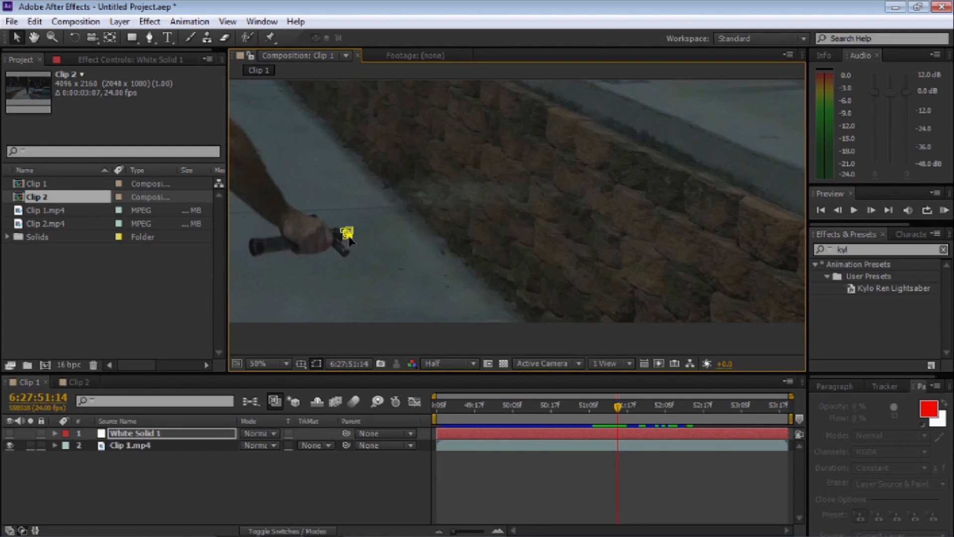
Step: Add a fifth mask point between the two tip points, pull it outward into a pointed end, and shift the tip points closer to the hilt
{"action": "key", "text": "z"}
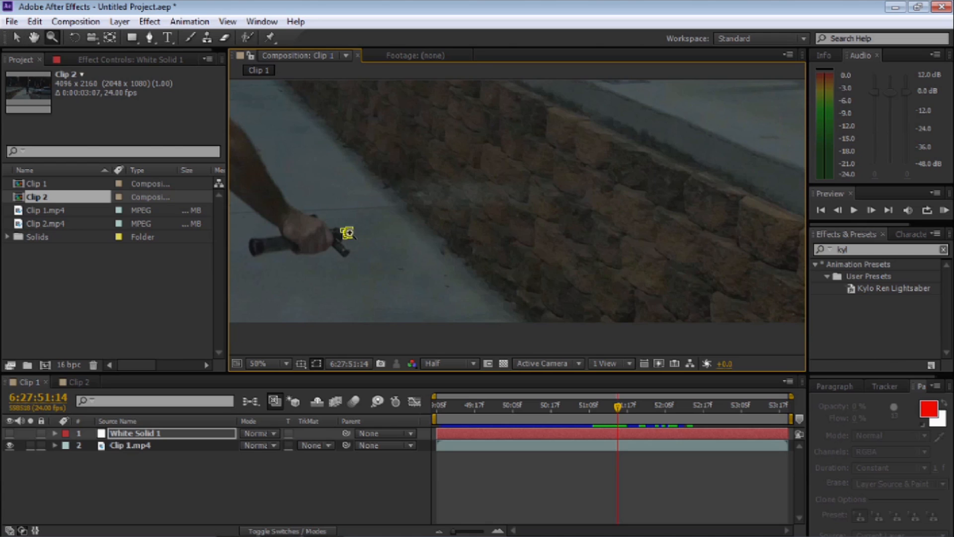
{"action": "left_click", "coordinate": [347, 233]}
{"action": "left_click", "coordinate": [516, 217]}
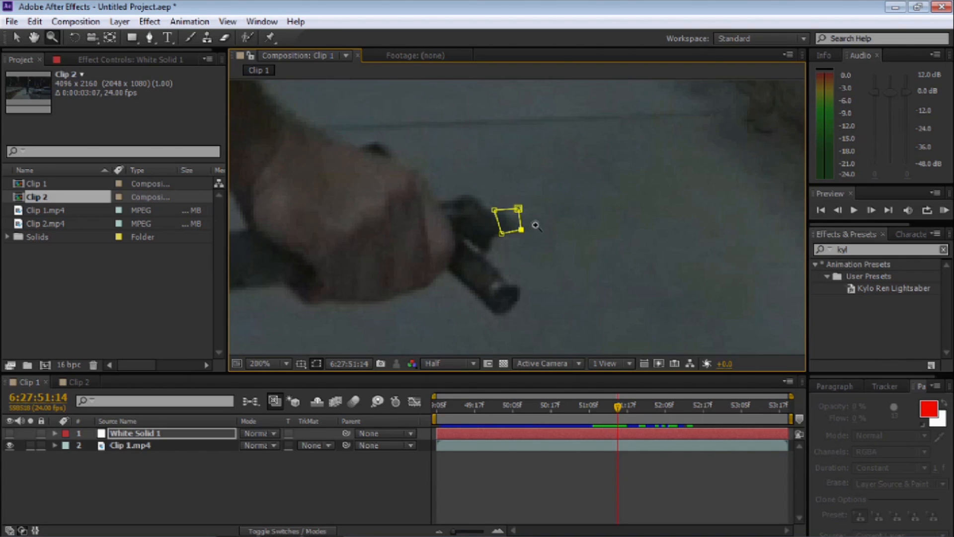
{"action": "key", "text": "v"}
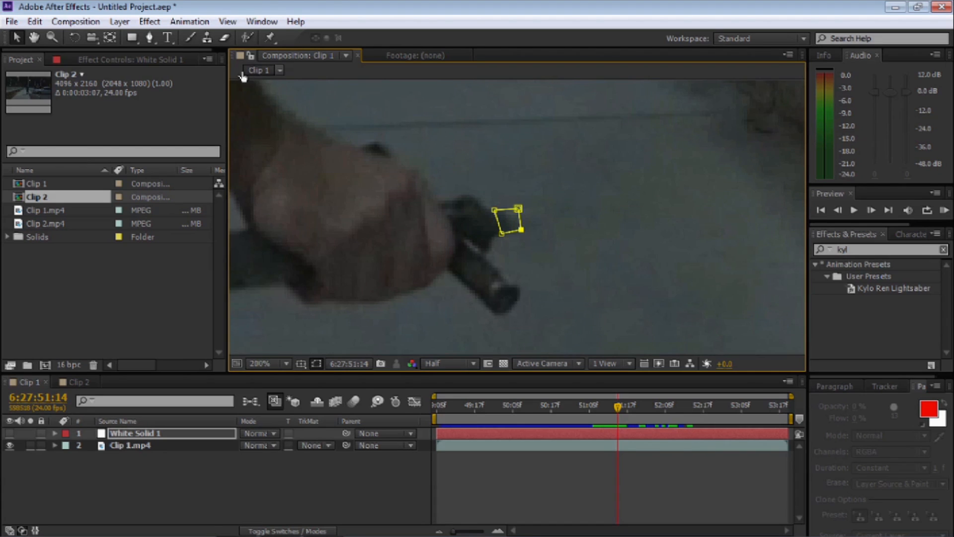
{"action": "left_click", "coordinate": [150, 37]}
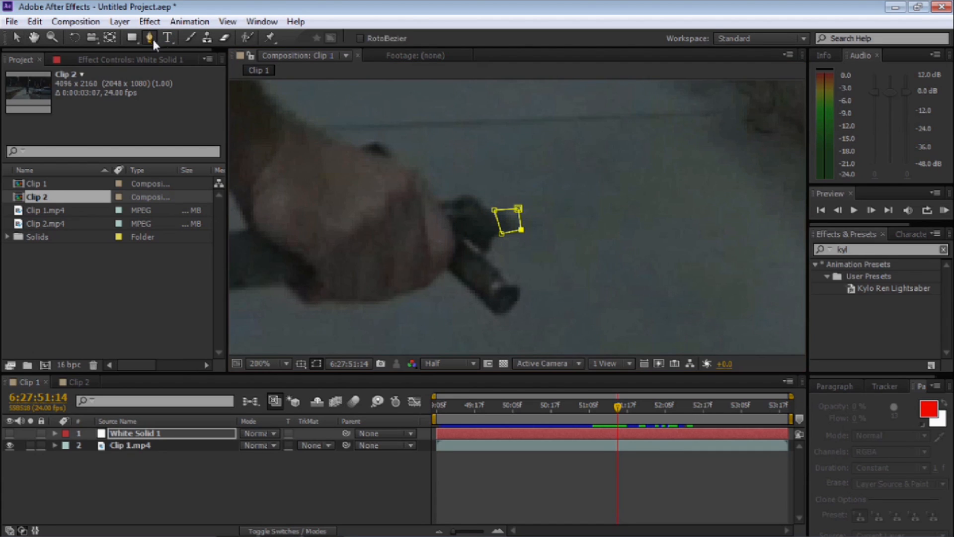
{"action": "left_click", "coordinate": [519, 219]}
{"action": "key", "text": "v"}
{"action": "left_click_drag", "start_coordinate": [544, 219], "coordinate": [528, 220]}
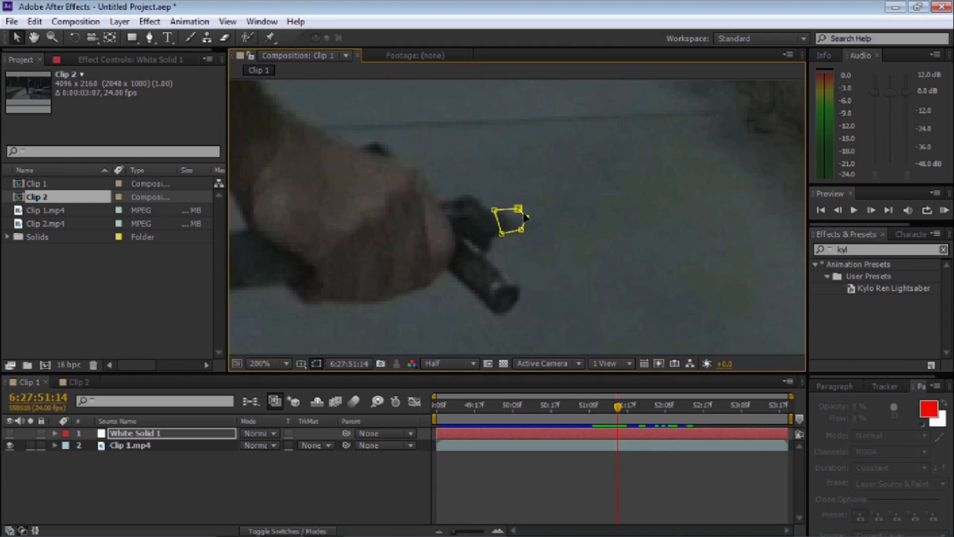
{"action": "left_click_drag", "start_coordinate": [512, 193], "coordinate": [482, 232]}
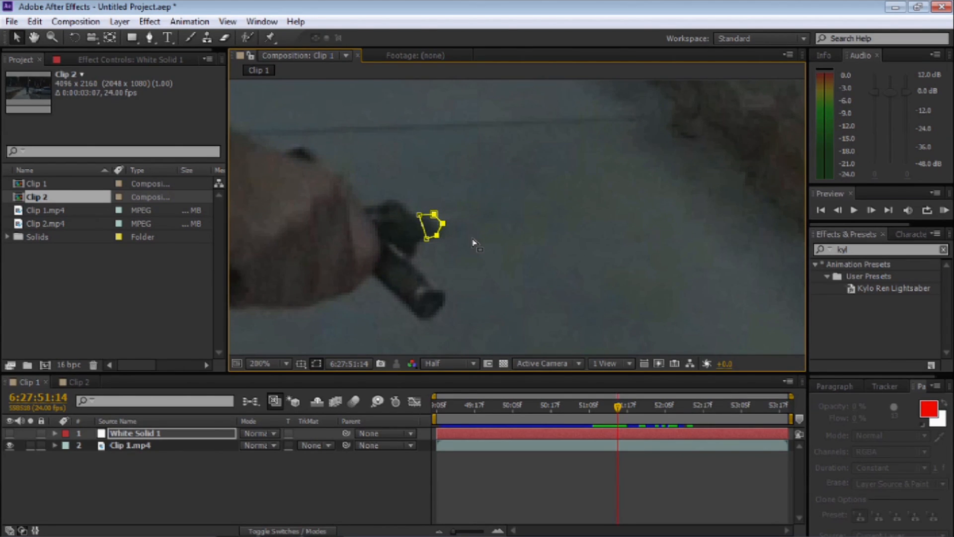
Step: Trim the white solid layer to start at 6:27:51:14, compare adjacent frames, and go to 6:27:51:15
{"action": "key", "text": "Page_Down"}
{"action": "key", "text": "Page_Up"}
{"action": "left_click_drag", "start_coordinate": [440, 433], "coordinate": [621, 438]}
{"action": "key", "text": "Page_Up"}
{"action": "key", "text": "Page_Down"}
{"action": "key", "text": "Page_Up"}
{"action": "key", "text": "Page_Down"}
{"action": "key", "text": "Page_Up"}
{"action": "key", "text": "Page_Down"}
{"action": "key", "text": "Page_Down"}
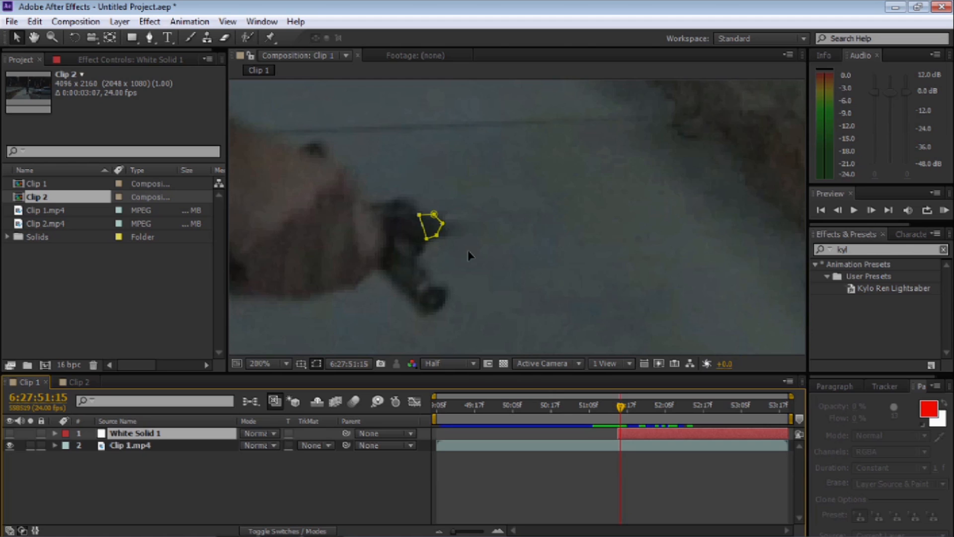
{"action": "left_click", "coordinate": [453, 241]}
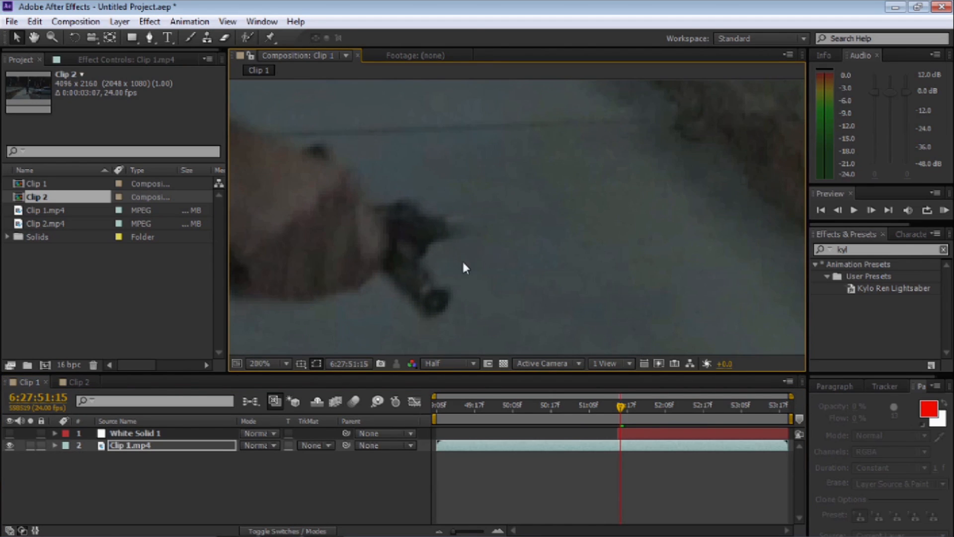
{"action": "left_click", "coordinate": [152, 434]}
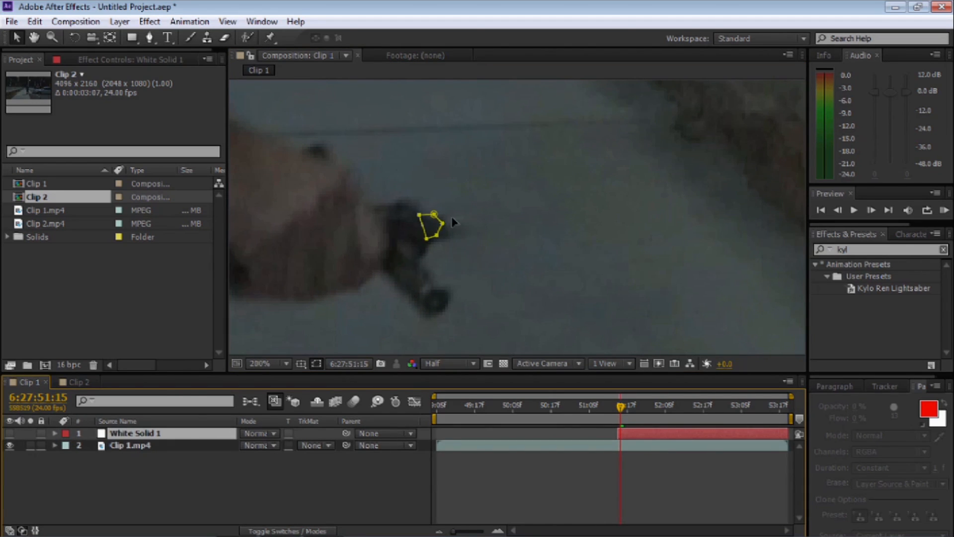
{"action": "left_click", "coordinate": [145, 446]}
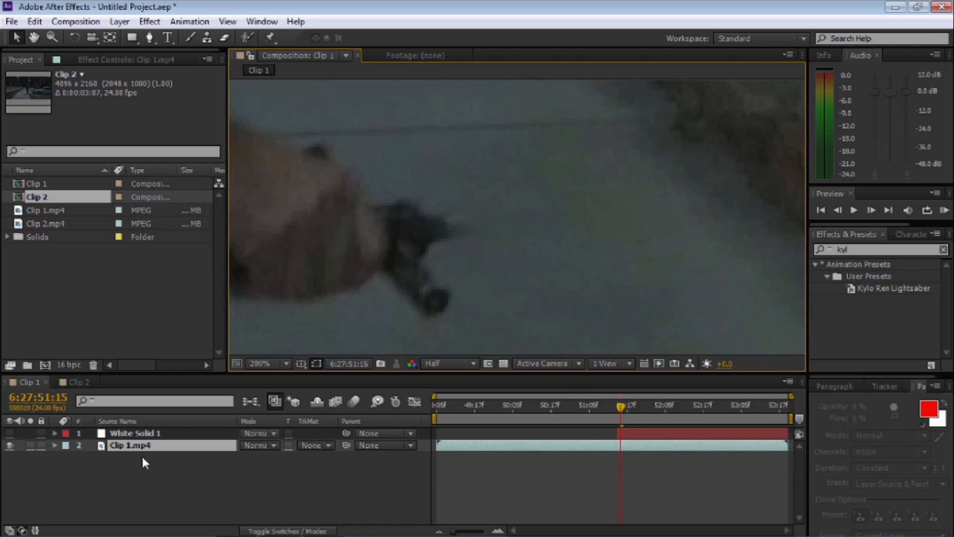
{"action": "left_click", "coordinate": [143, 433]}
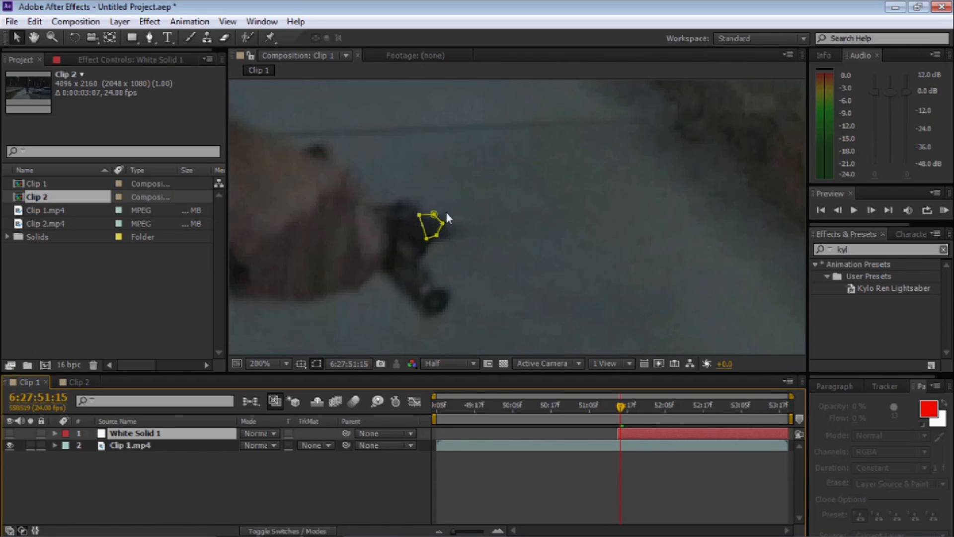
Step: At 6:27:51:15, move the mask's three tip points outward to begin extending the blade and shift its two base points along with the hilt
{"action": "key", "text": "Page_Up"}
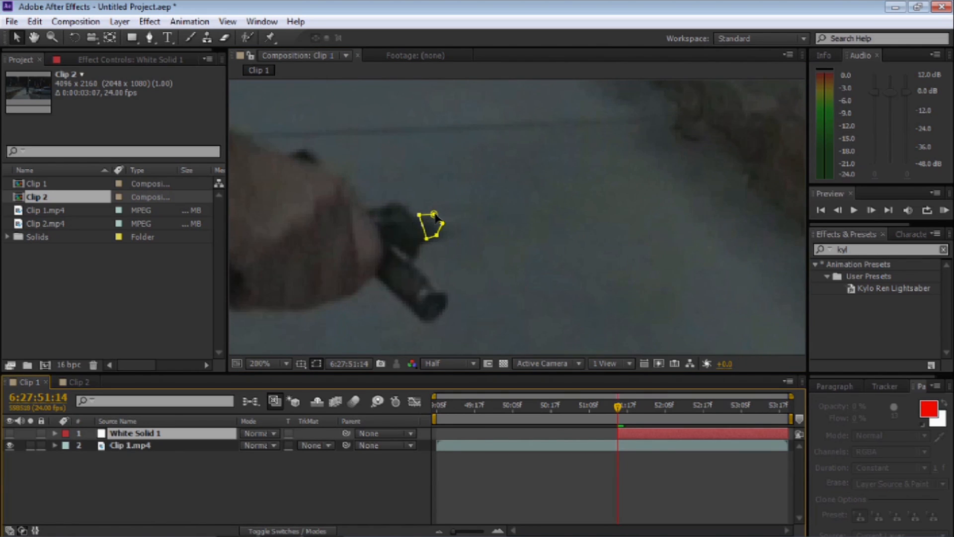
{"action": "key", "text": "Page_Down"}
{"action": "left_click_drag", "start_coordinate": [435, 215], "coordinate": [594, 219]}
{"action": "left_click", "coordinate": [444, 223]}
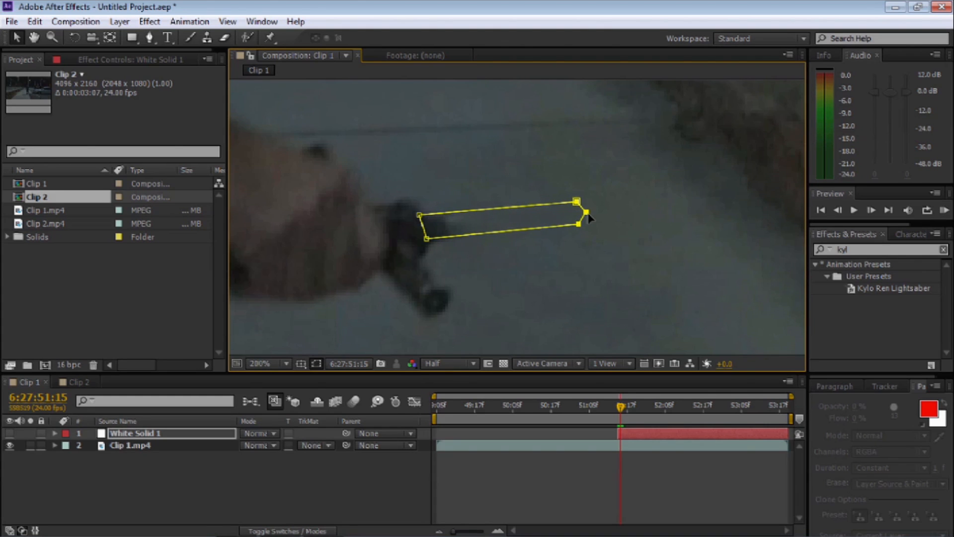
{"action": "left_click_drag", "start_coordinate": [458, 229], "coordinate": [449, 230]}
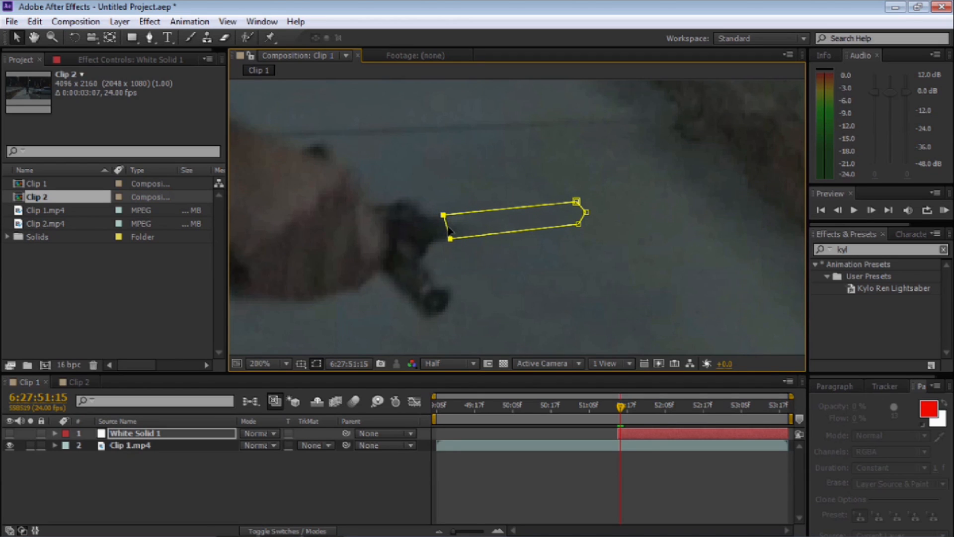
Step: Move the mask's base points slightly back toward the hilt at 6:27:51:15, comparing their placement with 6:27:51:14
{"action": "key", "text": "Page_Up"}
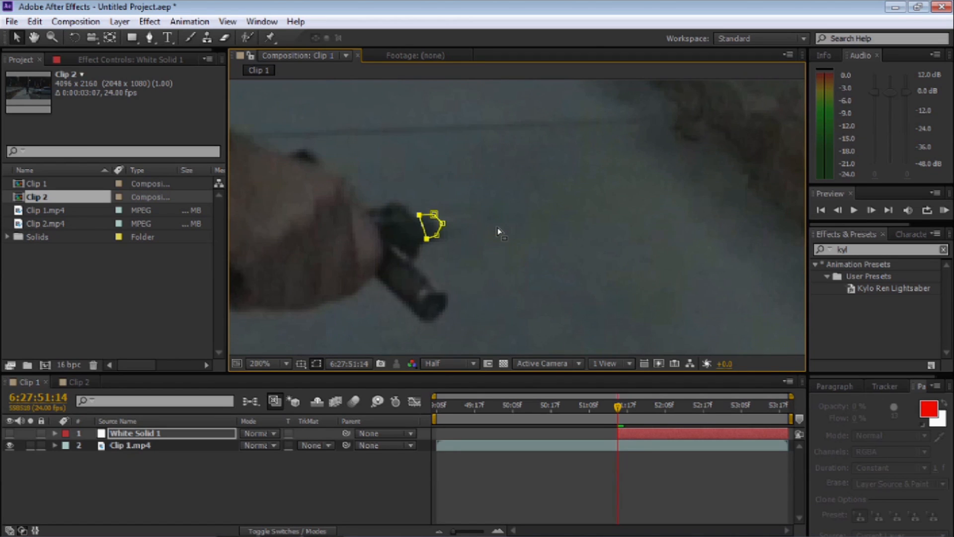
{"action": "key", "text": "Page_Down"}
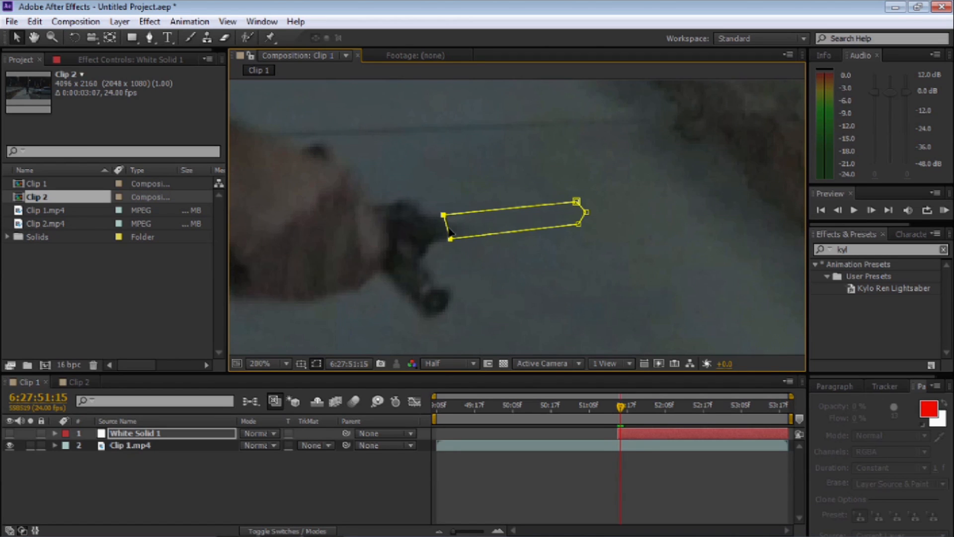
{"action": "left_click_drag", "start_coordinate": [433, 230], "coordinate": [435, 234]}
{"action": "key", "text": "Page_Up"}
{"action": "key", "text": "Page_Down"}
{"action": "key", "text": "Page_Up"}
{"action": "key", "text": "Page_Down"}
Step: Extend the mask's three tip points further out onto the stone wall at 6:27:51:15, in line with the hilt
{"action": "key", "text": "z"}
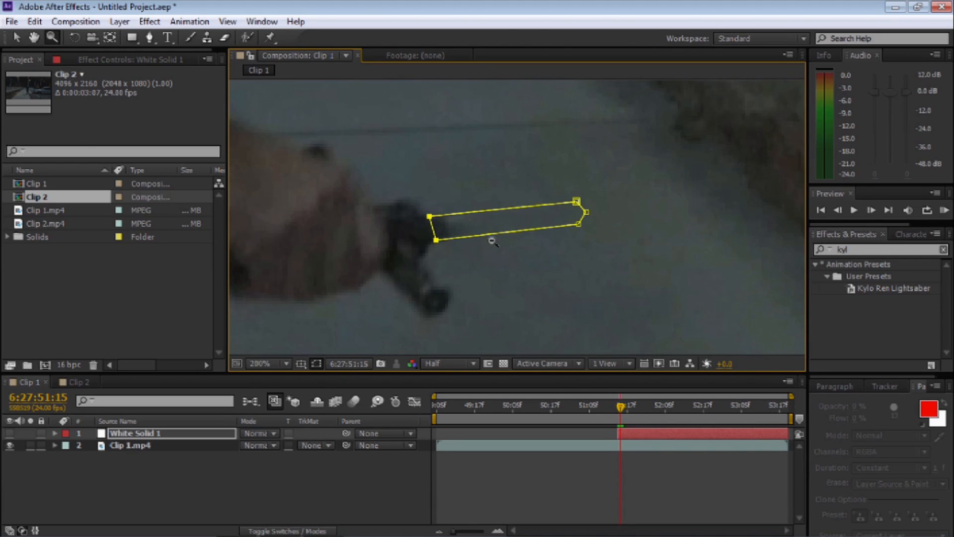
{"action": "left_click", "coordinate": [493, 242], "text": "alt"}
{"action": "key", "text": "h"}
{"action": "left_click_drag", "start_coordinate": [545, 239], "coordinate": [412, 257]}
{"action": "key", "text": "z"}
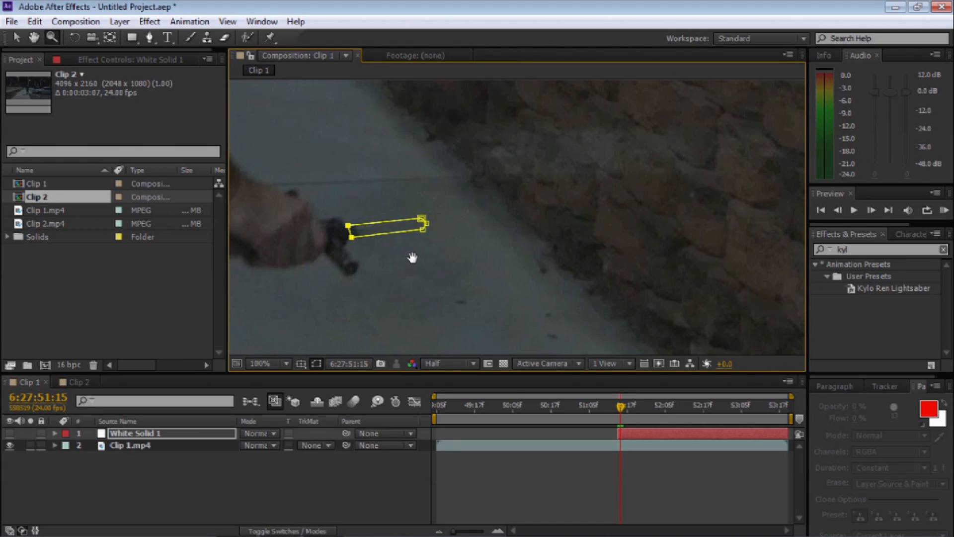
{"action": "key", "text": "v"}
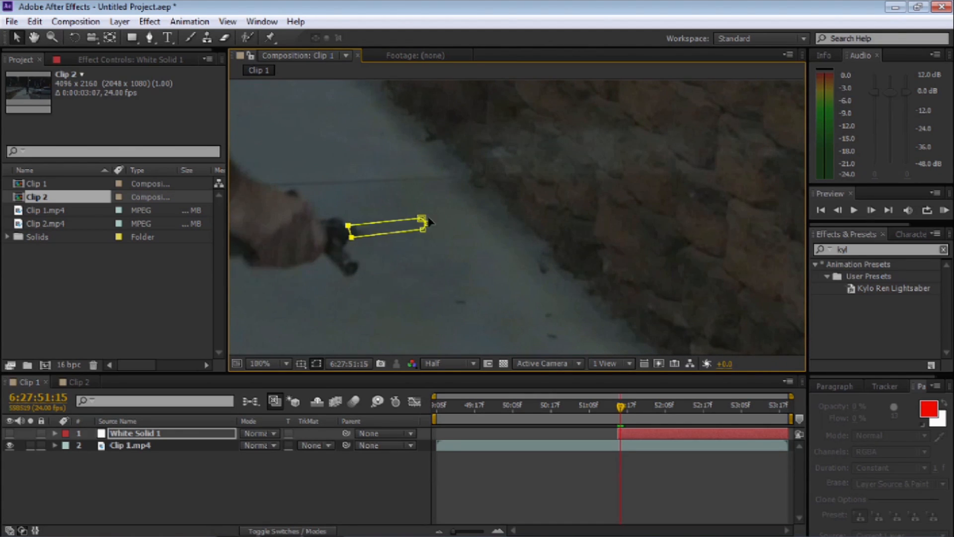
{"action": "left_click_drag", "start_coordinate": [414, 204], "coordinate": [615, 203]}
{"action": "key", "text": "z"}
{"action": "left_click", "coordinate": [615, 202], "text": "alt"}
{"action": "key", "text": "space"}
{"action": "left_click_drag", "start_coordinate": [622, 205], "coordinate": [616, 222]}
{"action": "key", "text": "v"}
{"action": "left_click_drag", "start_coordinate": [510, 232], "coordinate": [529, 236]}
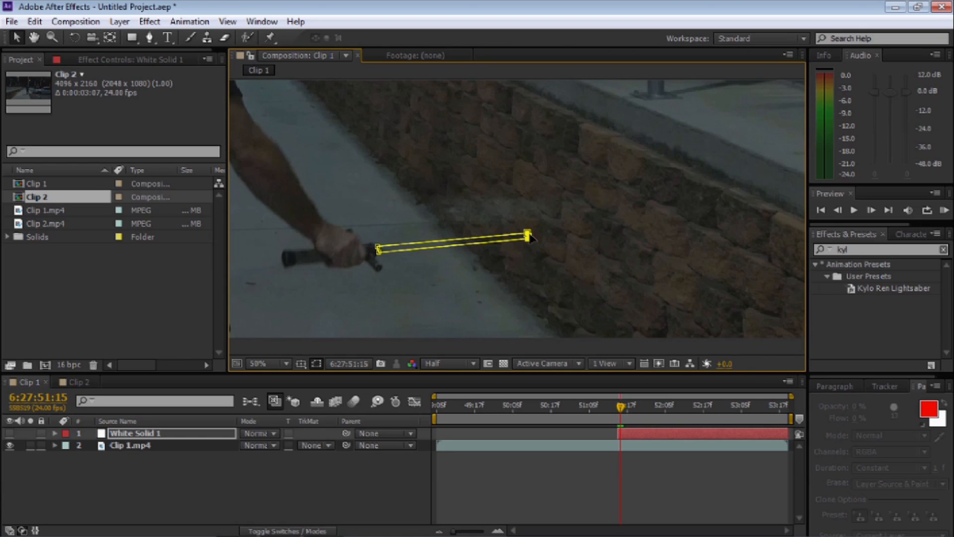
Step: At 6:27:51:16, extend the mask's tip points to full blade length across the stone wall and realign the base points with the hilt
{"action": "key", "text": "Page_Down"}
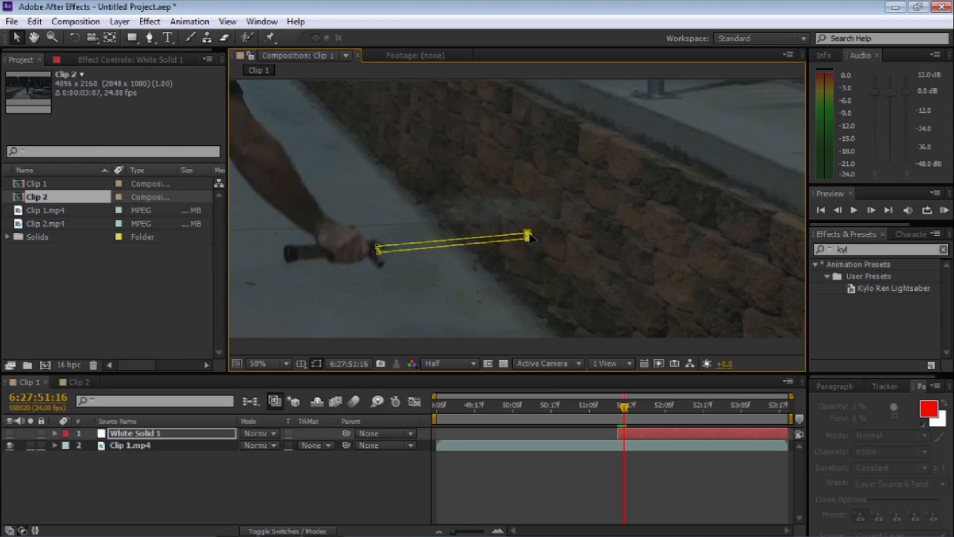
{"action": "left_click_drag", "start_coordinate": [530, 235], "coordinate": [702, 220]}
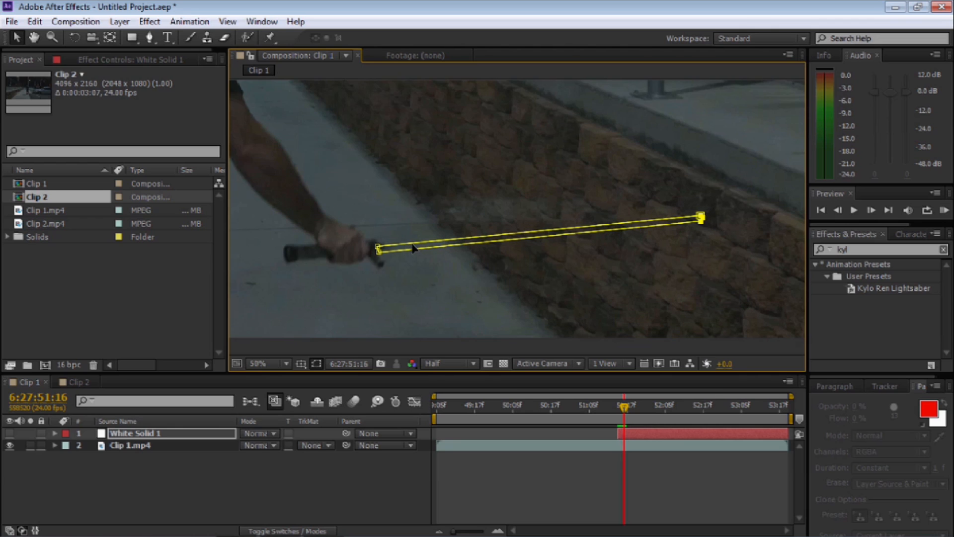
{"action": "key", "text": "z"}
{"action": "left_click", "coordinate": [376, 248]}
{"action": "key", "text": "space"}
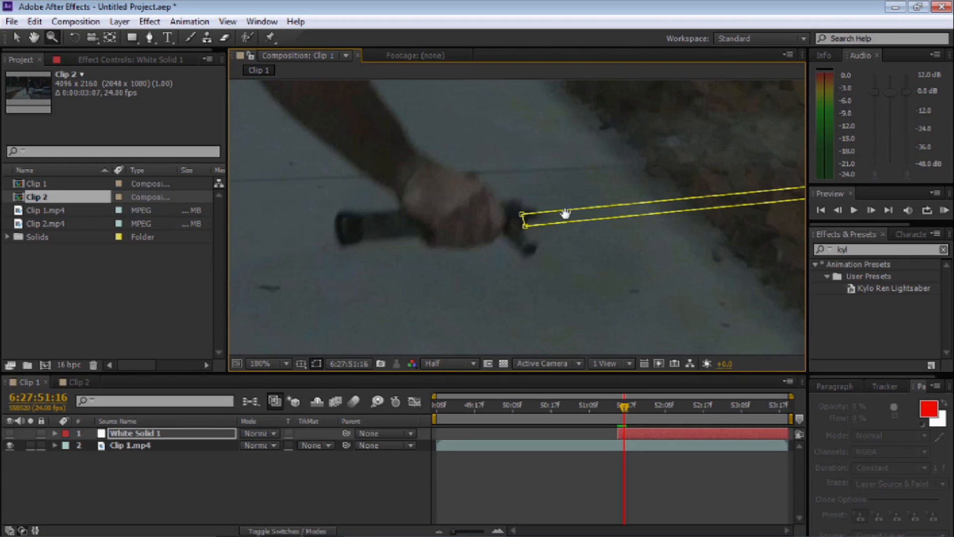
{"action": "left_click_drag", "start_coordinate": [566, 214], "coordinate": [513, 225]}
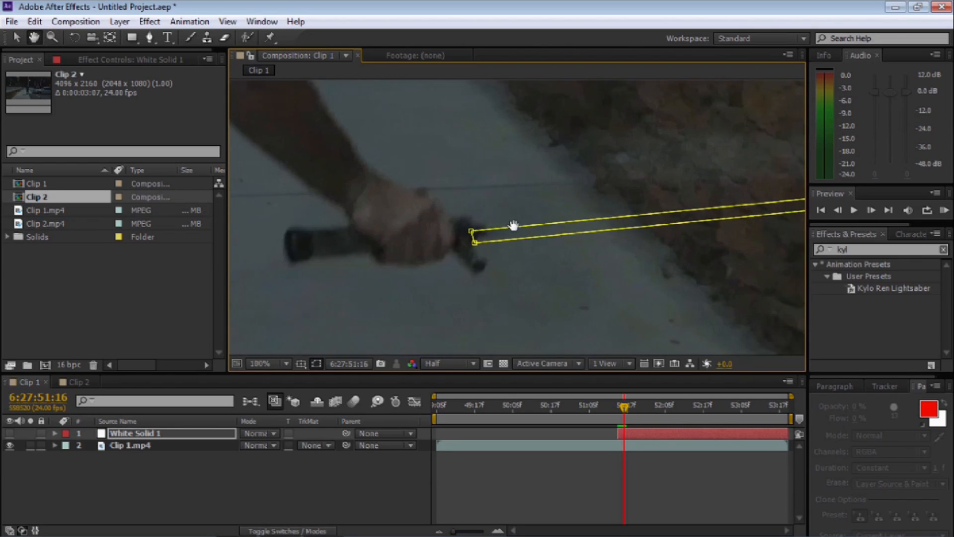
{"action": "mouse_move", "coordinate": [465, 232]}
{"action": "left_mouse_down"}
{"action": "mouse_move", "coordinate": [492, 229]}
{"action": "mouse_move", "coordinate": [471, 226]}
{"action": "mouse_move", "coordinate": [493, 238]}
{"action": "mouse_move", "coordinate": [473, 236]}
{"action": "left_mouse_up"}
Step: Lower the mask's tip points slightly at 6:27:51:16 to match the hilt's angle, and compare with the previous frame
{"action": "key", "text": "space"}
{"action": "left_click_drag", "start_coordinate": [614, 228], "coordinate": [398, 241]}
{"action": "key", "text": "z"}
{"action": "left_click", "coordinate": [467, 233], "text": "alt"}
{"action": "key", "text": "space"}
{"action": "left_click_drag", "start_coordinate": [551, 221], "coordinate": [511, 229]}
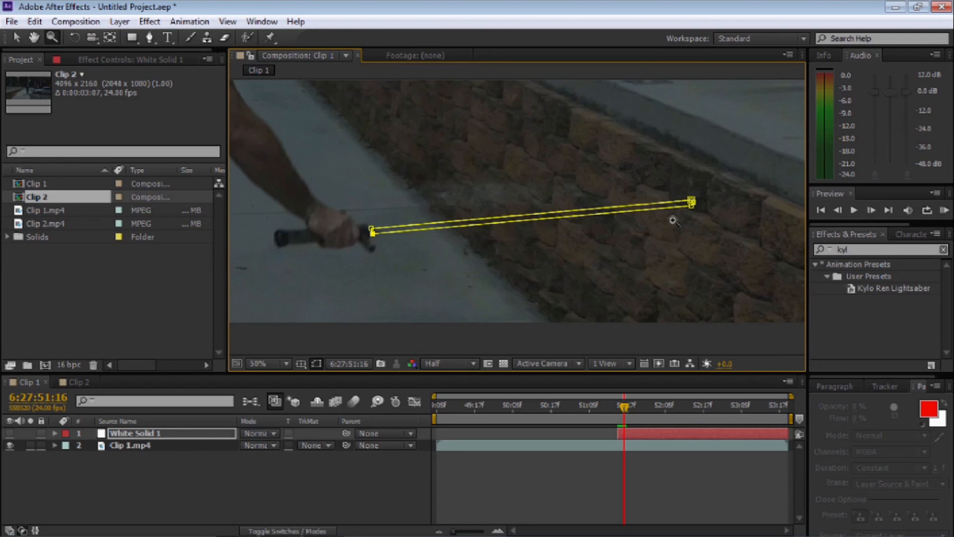
{"action": "key", "text": "v"}
{"action": "left_click", "coordinate": [691, 204]}
{"action": "left_click_drag", "start_coordinate": [692, 208], "coordinate": [696, 211]}
{"action": "key", "text": "Page_Up"}
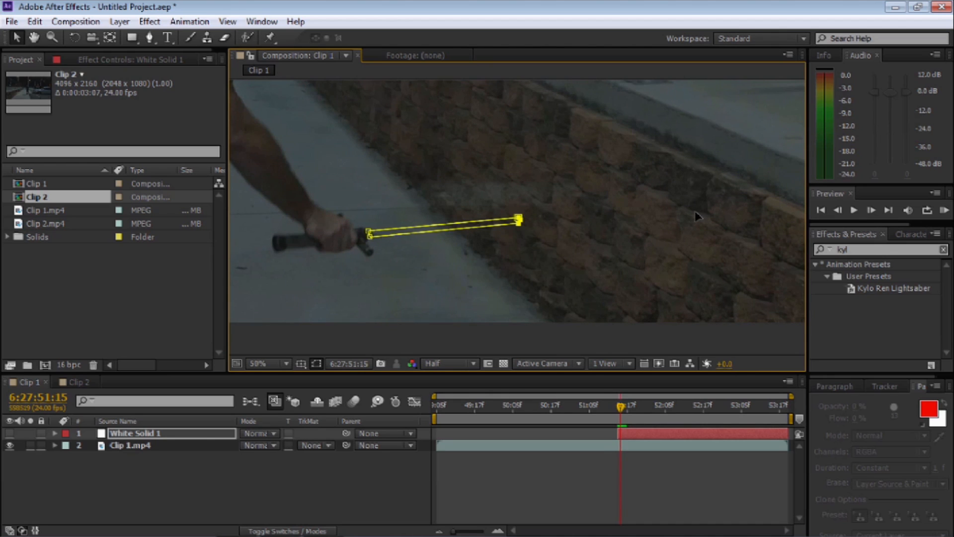
{"action": "key", "text": "Page_Down"}
Step: At 6:27:51:17, move the mask's base points up and outward to line up with the hilt's emitter
{"action": "key", "text": "Page_Down"}
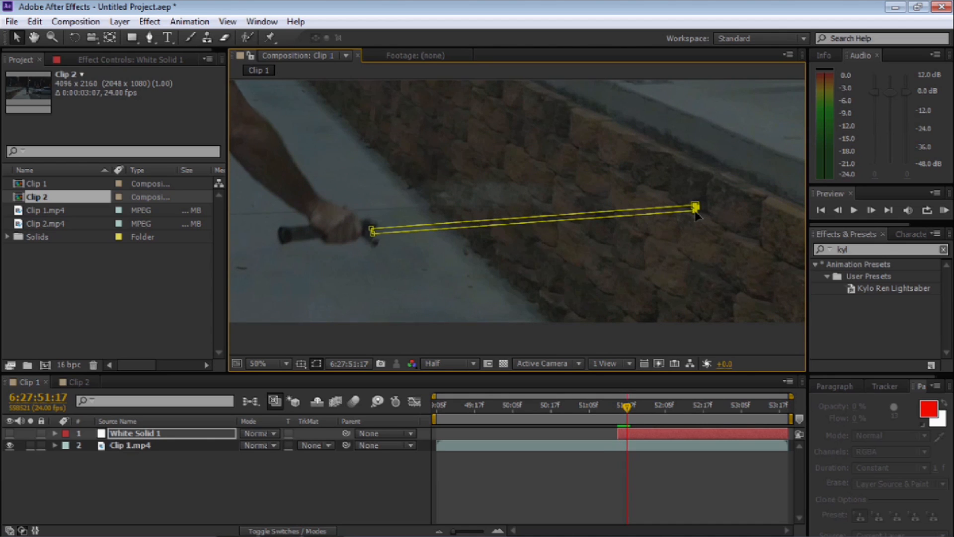
{"action": "key", "text": "z"}
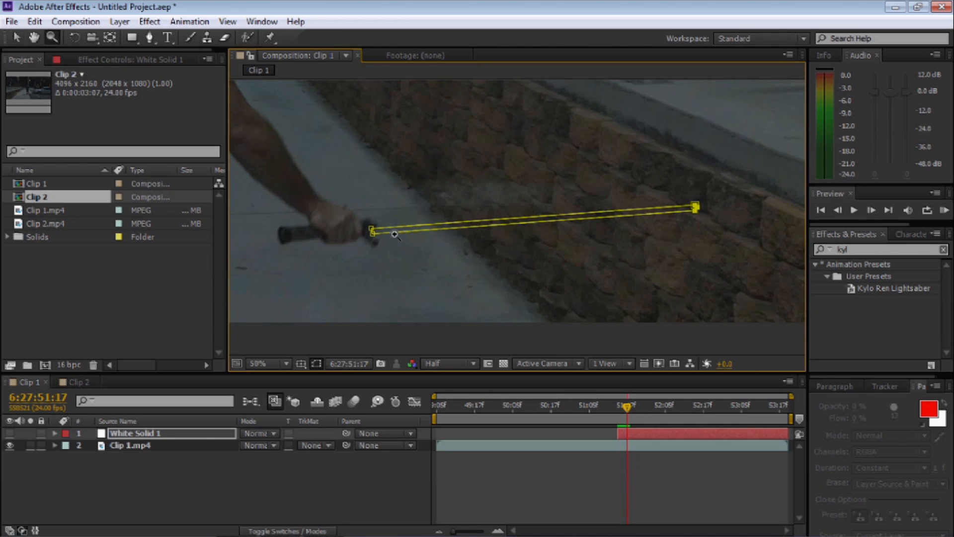
{"action": "left_click", "coordinate": [393, 230]}
{"action": "key", "text": "y"}
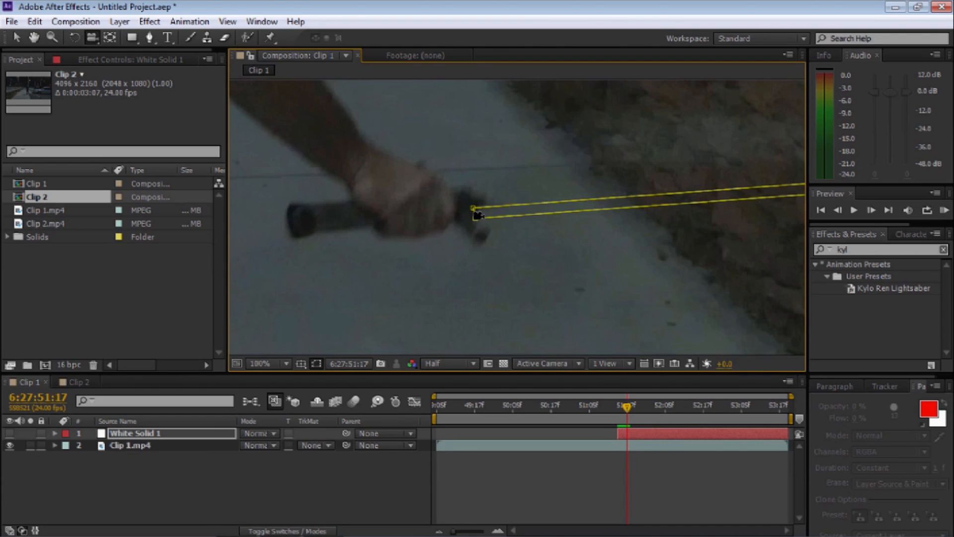
{"action": "key", "text": "v"}
{"action": "mouse_move", "coordinate": [473, 208]}
{"action": "left_mouse_down"}
{"action": "mouse_move", "coordinate": [478, 197]}
{"action": "mouse_move", "coordinate": [480, 205]}
{"action": "left_mouse_up"}
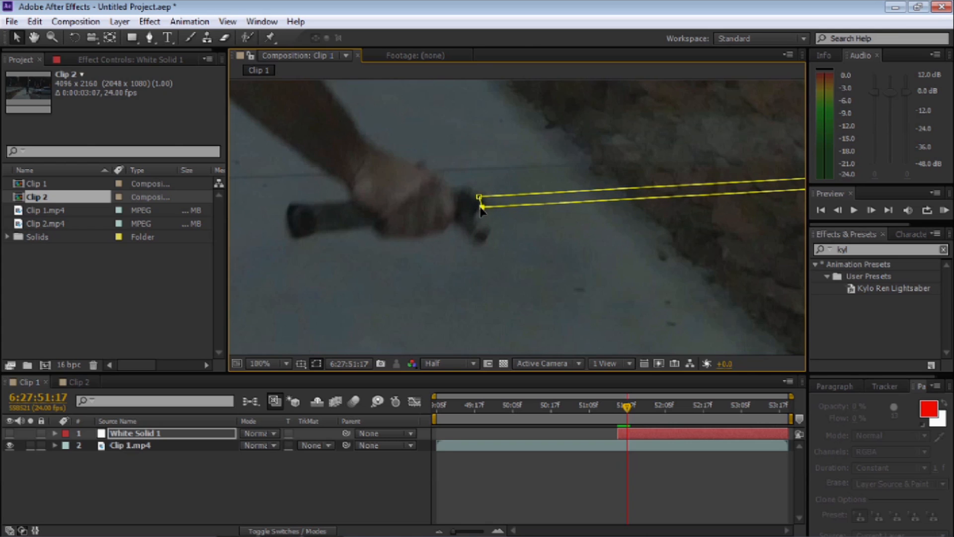
Step: Raise the mask's tip points at 6:27:51:17 so the blade follows the hilt's angle across the stone wall
{"action": "key", "text": "space"}
{"action": "left_click_drag", "start_coordinate": [661, 226], "coordinate": [588, 235]}
{"action": "key", "text": "z"}
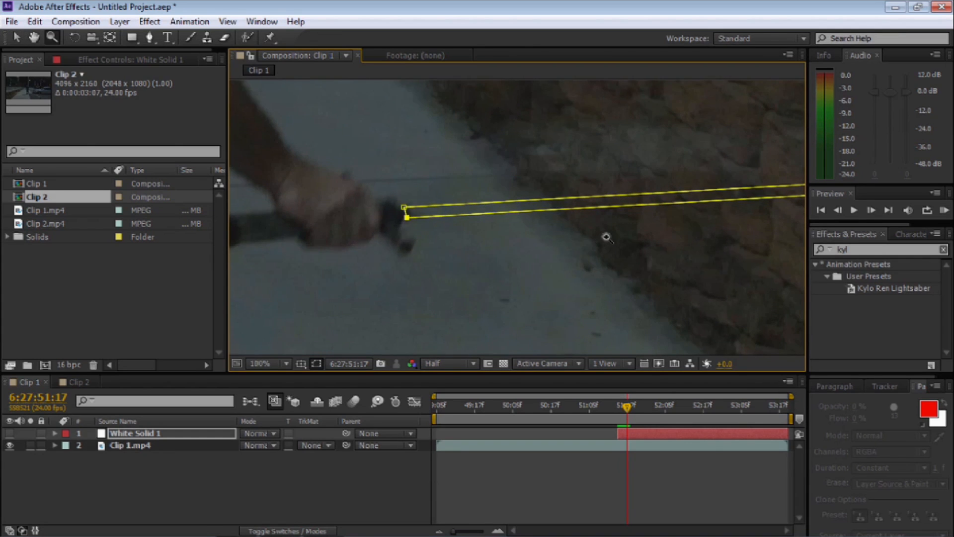
{"action": "left_click", "coordinate": [606, 237], "text": "alt"}
{"action": "key", "text": "space"}
{"action": "left_click_drag", "start_coordinate": [654, 209], "coordinate": [588, 221]}
{"action": "key", "text": "v"}
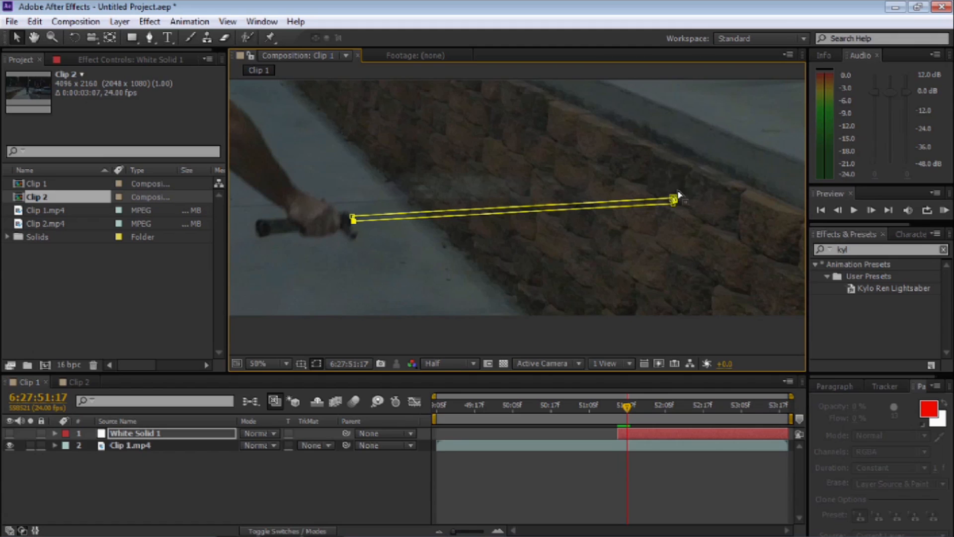
{"action": "left_click_drag", "start_coordinate": [674, 201], "coordinate": [674, 187]}
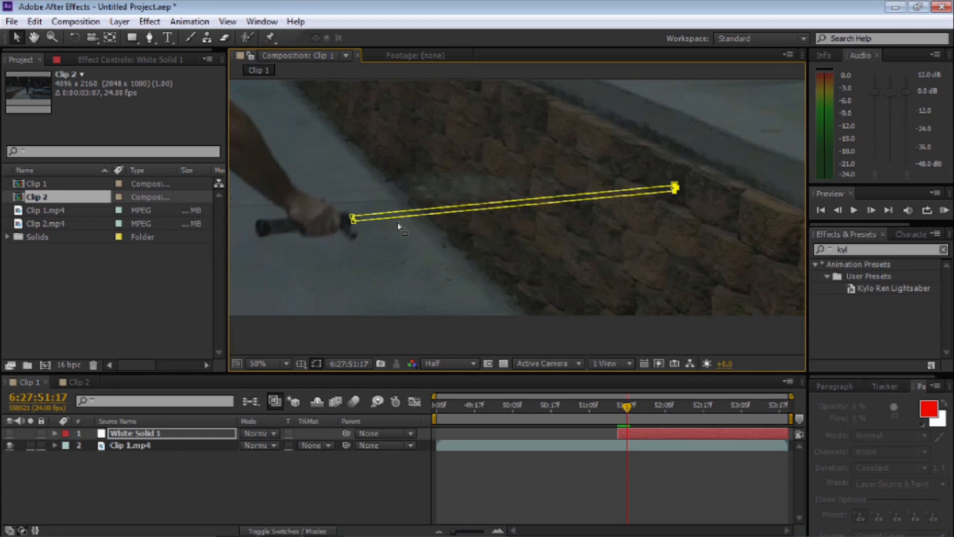
Step: Pull the blade mask's end point outward into a sharper tip at 6:27:51:17, and do the same at 6:27:51:16
{"action": "key", "text": "z"}
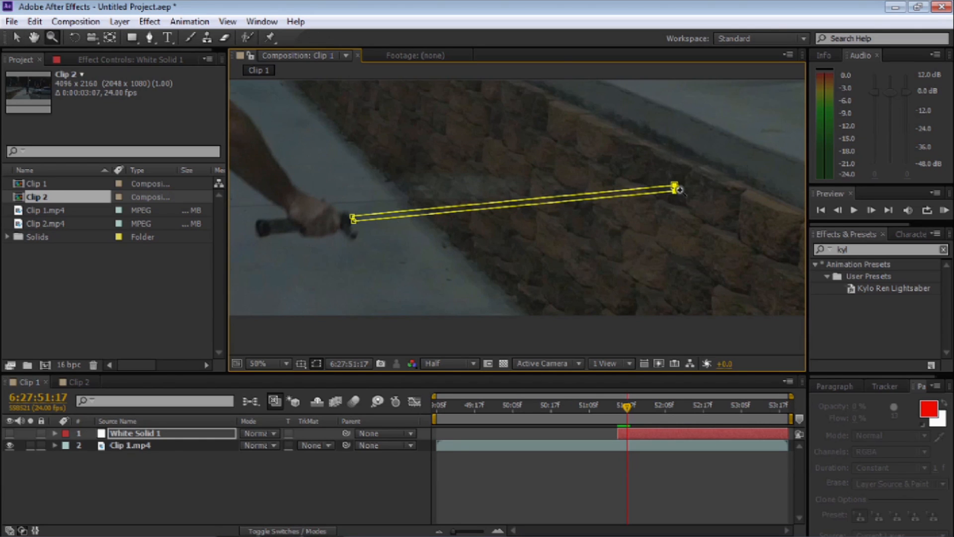
{"action": "left_click", "coordinate": [678, 190]}
{"action": "left_click", "coordinate": [522, 216]}
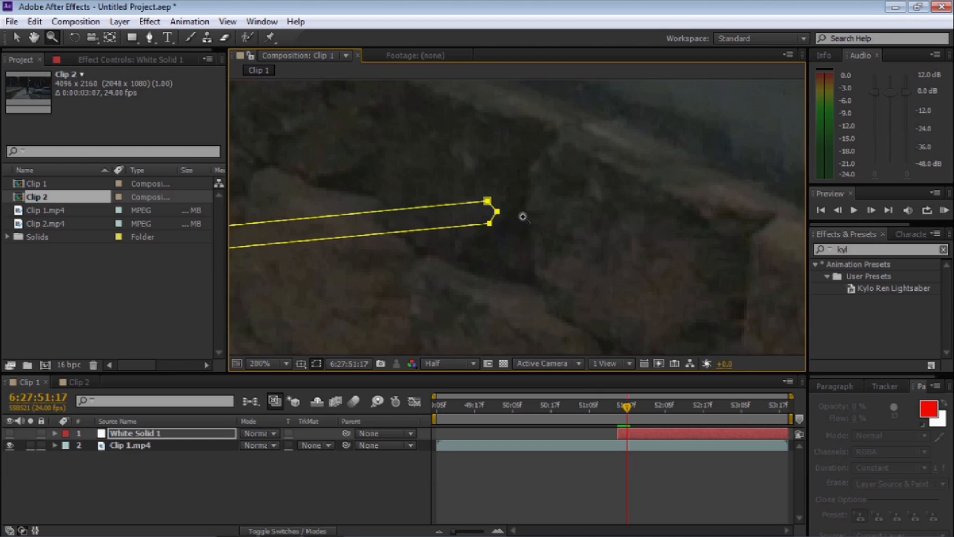
{"action": "key", "text": "v"}
{"action": "left_click", "coordinate": [477, 216]}
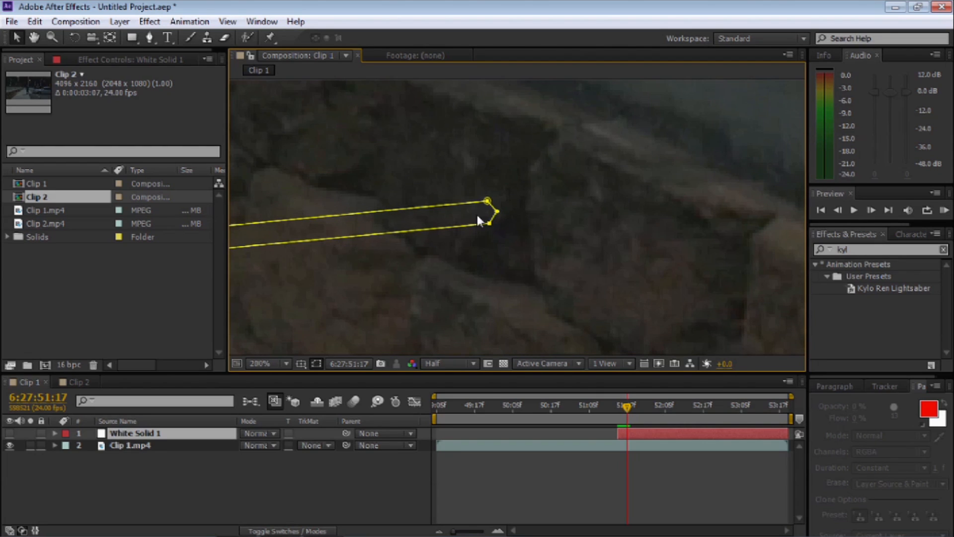
{"action": "left_click_drag", "start_coordinate": [498, 212], "coordinate": [511, 209]}
{"action": "key", "text": "Page_Up"}
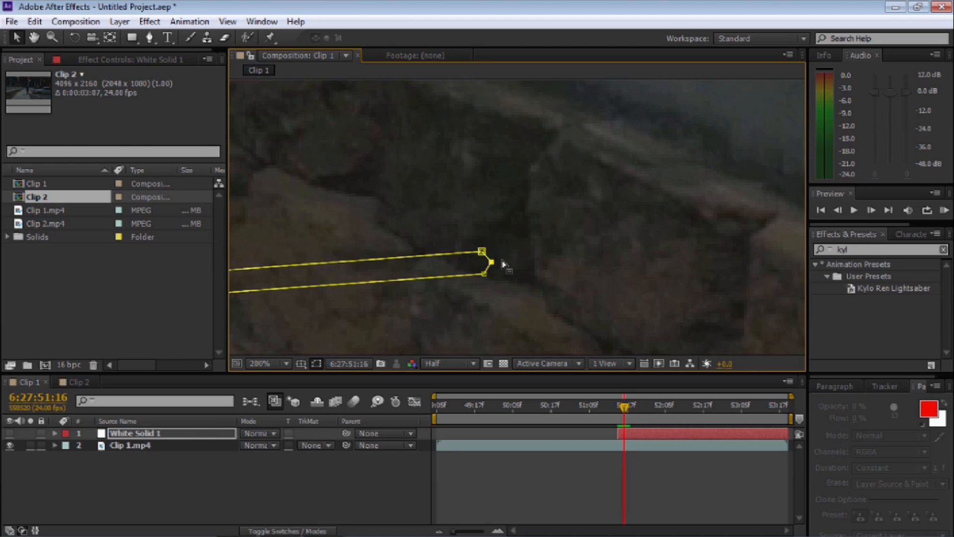
{"action": "left_click_drag", "start_coordinate": [491, 262], "coordinate": [507, 261]}
{"action": "key", "text": "Page_Down"}
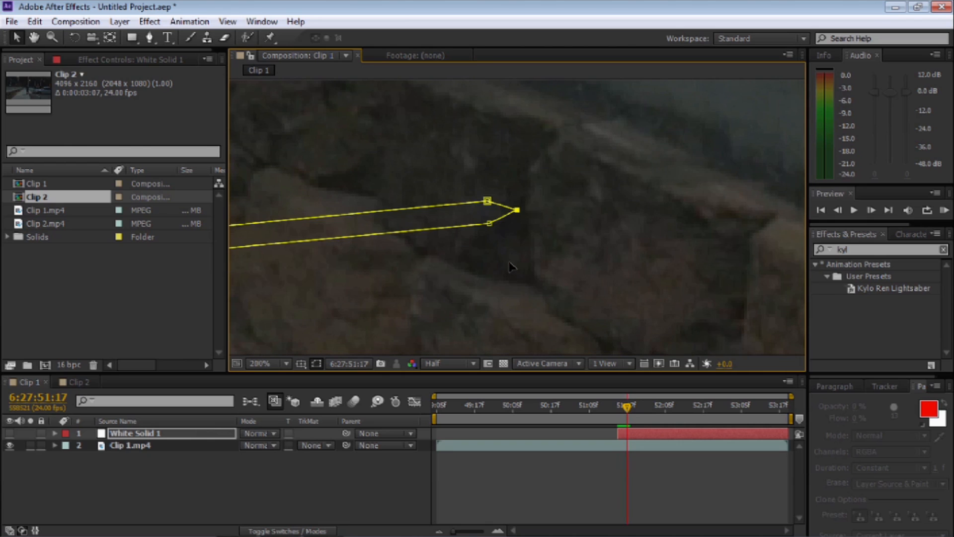
Step: At 6:27:51:18, raise the mask's two base points to meet the hilt's emitter
{"action": "key", "text": "z"}
{"action": "left_click", "coordinate": [495, 247], "text": "alt"}
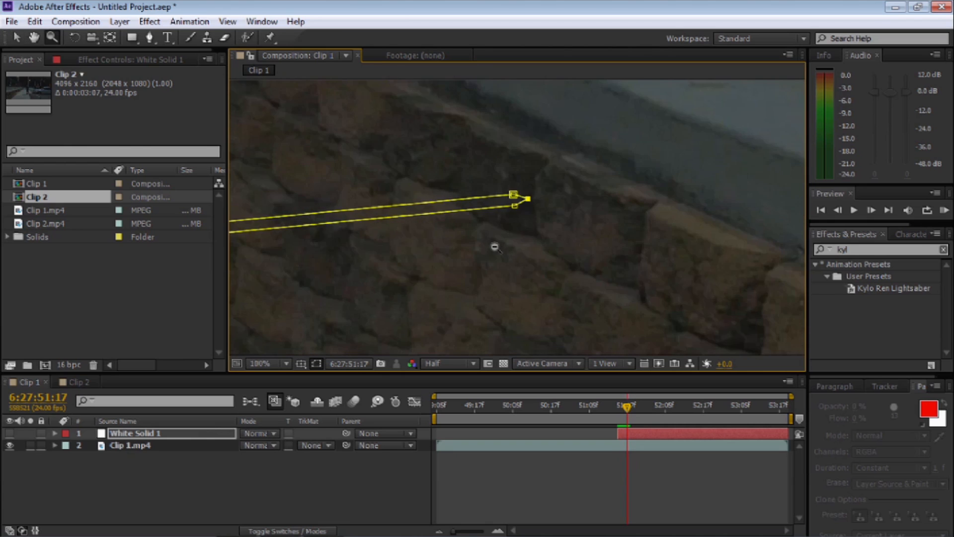
{"action": "key", "text": "h"}
{"action": "left_click_drag", "start_coordinate": [403, 232], "coordinate": [694, 222]}
{"action": "left_click_drag", "start_coordinate": [419, 257], "coordinate": [455, 293]}
{"action": "key", "text": "z"}
{"action": "left_click", "coordinate": [397, 267]}
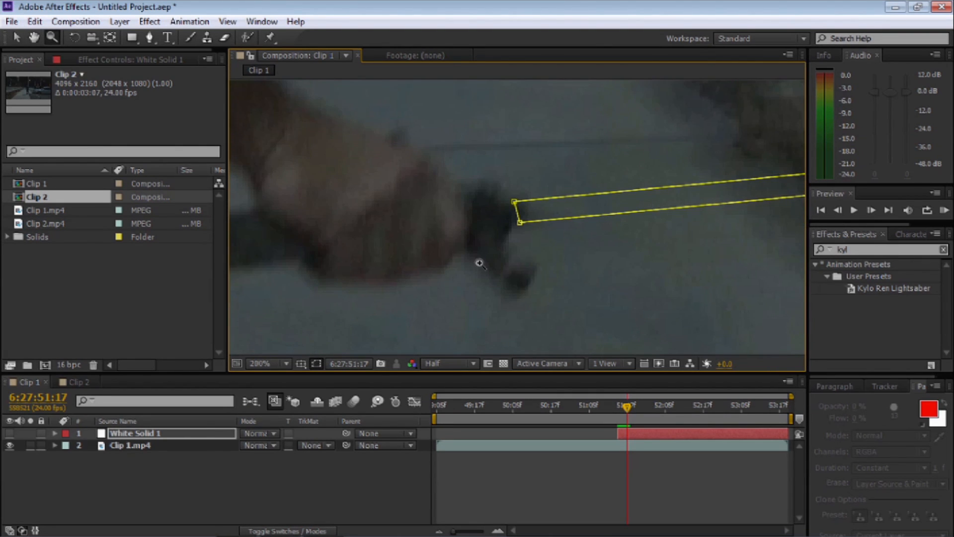
{"action": "key", "text": "Page_Down"}
{"action": "key", "text": "v"}
{"action": "left_click_drag", "start_coordinate": [525, 211], "coordinate": [523, 191]}
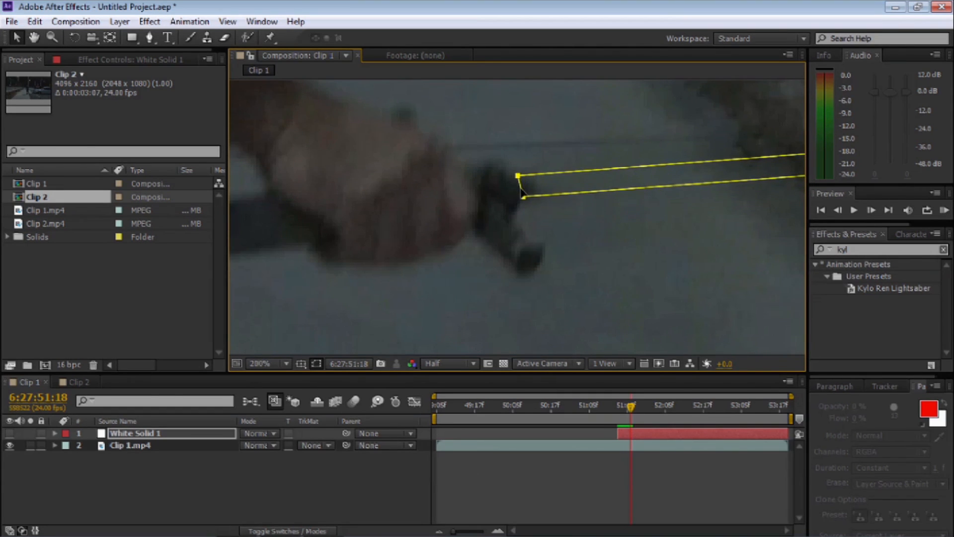
Step: Select the mask's tip points at 6:27:51:18 and raise them slightly to match the hilt's angle
{"action": "key", "text": "z"}
{"action": "left_click", "coordinate": [562, 204], "text": "alt"}
{"action": "left_click_drag", "start_coordinate": [622, 212], "coordinate": [527, 215]}
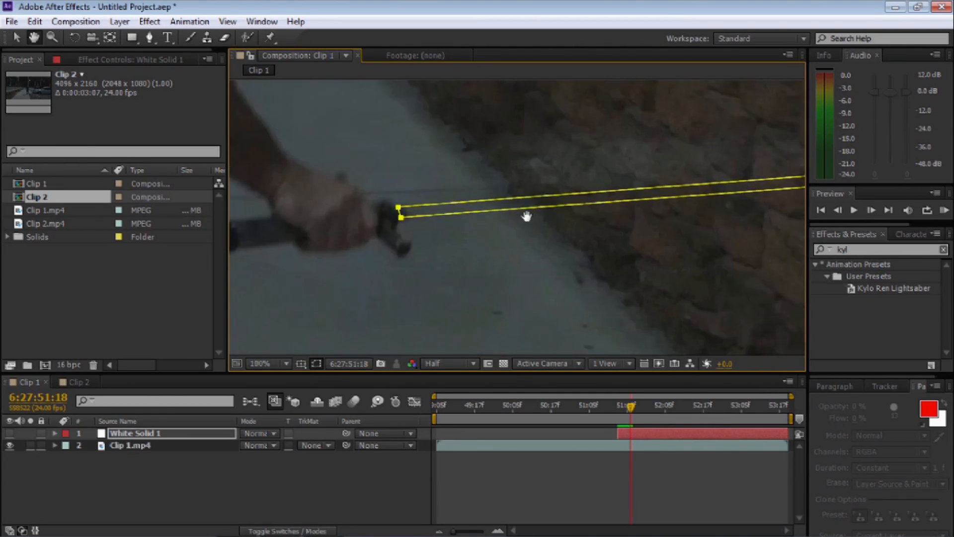
{"action": "left_click", "coordinate": [536, 219], "text": "alt"}
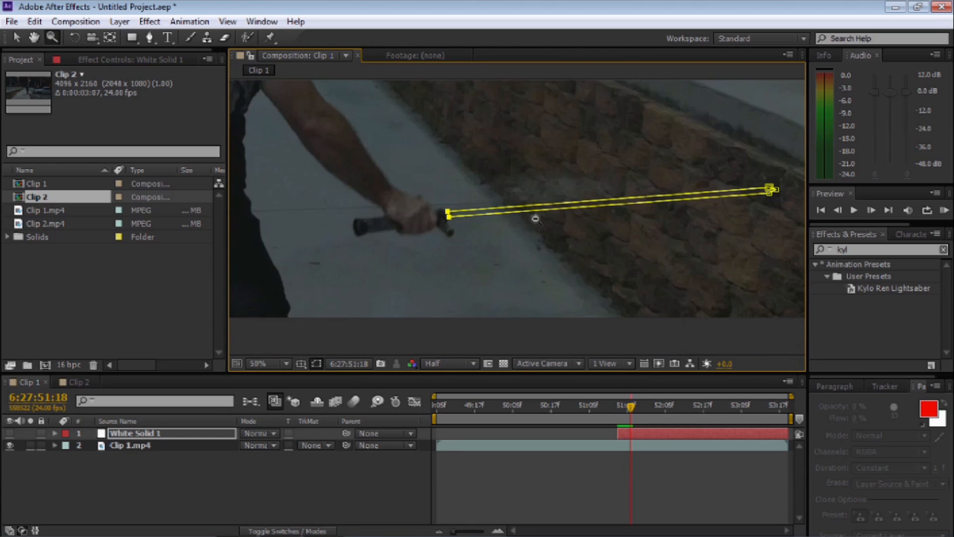
{"action": "left_click_drag", "start_coordinate": [558, 224], "coordinate": [511, 234]}
{"action": "key", "text": "v"}
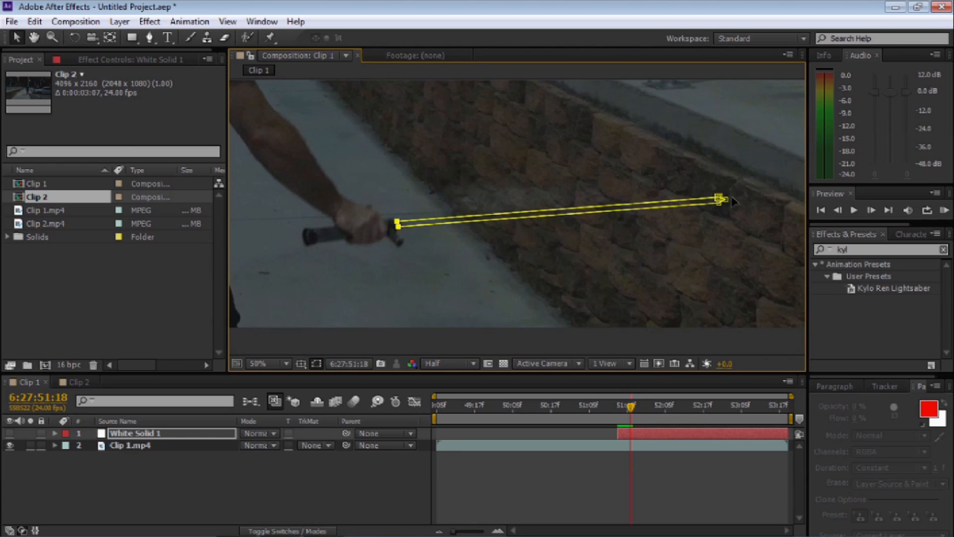
{"action": "left_click_drag", "start_coordinate": [711, 178], "coordinate": [743, 246]}
{"action": "left_click_drag", "start_coordinate": [721, 206], "coordinate": [722, 197]}
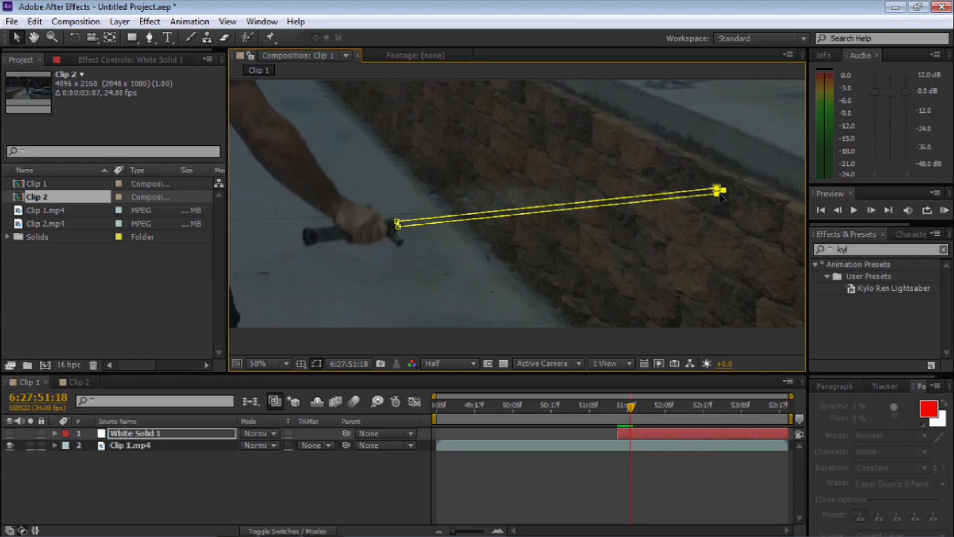
Step: At 6:27:51:19, select all the mask points and shift the whole blade back and slightly up onto the hilt
{"action": "key", "text": "Page_Down"}
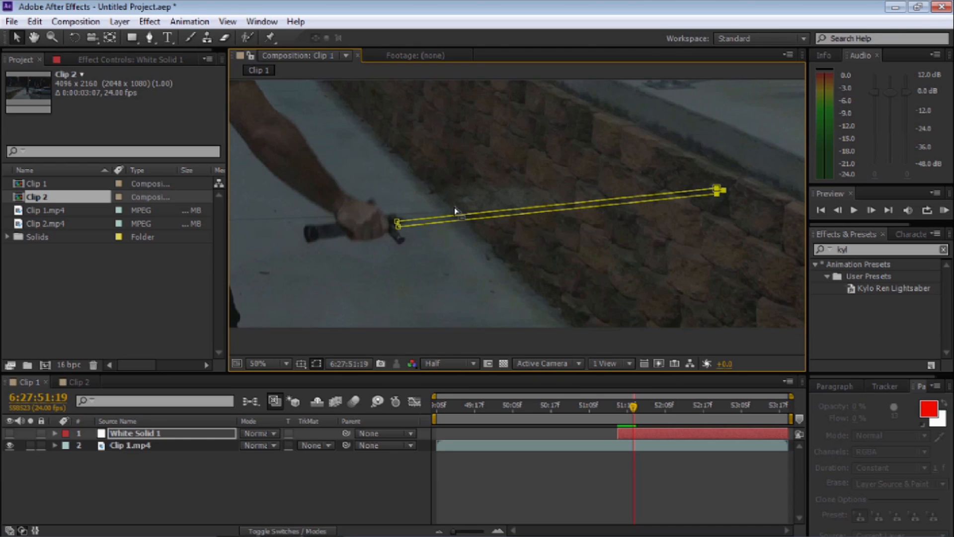
{"action": "left_click_drag", "start_coordinate": [384, 195], "coordinate": [737, 260]}
{"action": "left_click_drag", "start_coordinate": [733, 172], "coordinate": [360, 286]}
{"action": "mouse_move", "coordinate": [390, 225]}
{"action": "left_mouse_down"}
{"action": "mouse_move", "coordinate": [403, 215]}
{"action": "mouse_move", "coordinate": [390, 219]}
{"action": "left_mouse_up"}
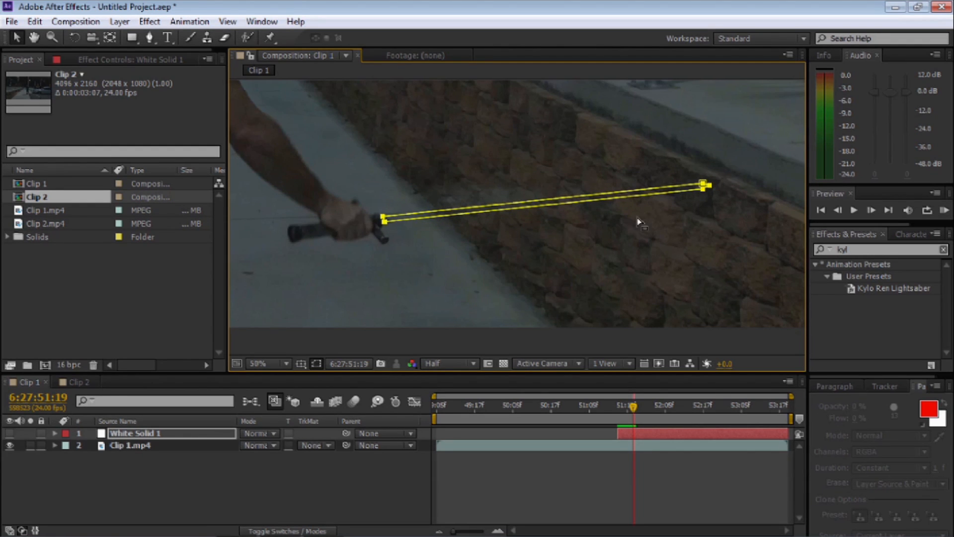
Step: Reselect the White Solid 1 layer and raise the mask's tip points at 6:27:51:19, drawing the end point out into a sharp tip
{"action": "left_click", "coordinate": [730, 202]}
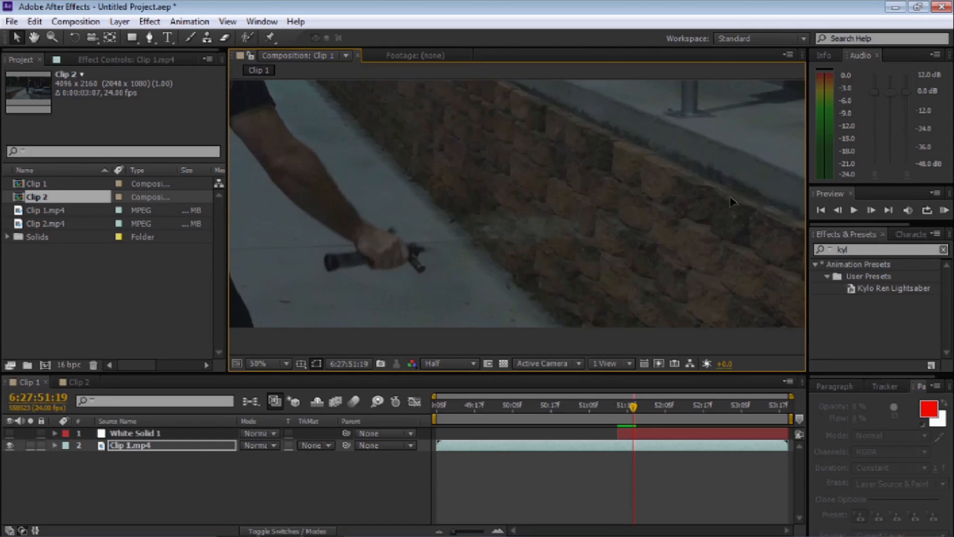
{"action": "left_click", "coordinate": [187, 433]}
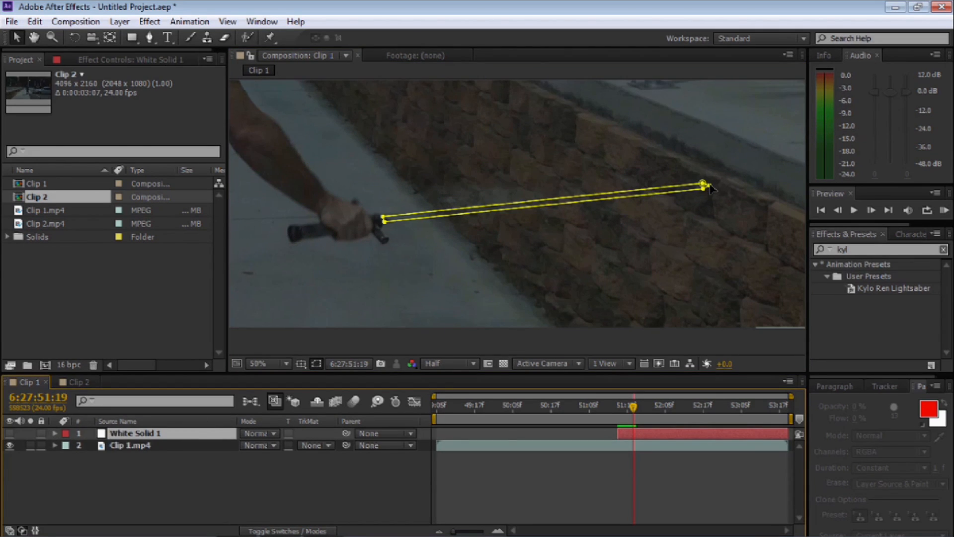
{"action": "mouse_move", "coordinate": [704, 185]}
{"action": "left_mouse_down"}
{"action": "mouse_move", "coordinate": [699, 173]}
{"action": "mouse_move", "coordinate": [703, 187]}
{"action": "mouse_move", "coordinate": [711, 173]}
{"action": "left_mouse_up"}
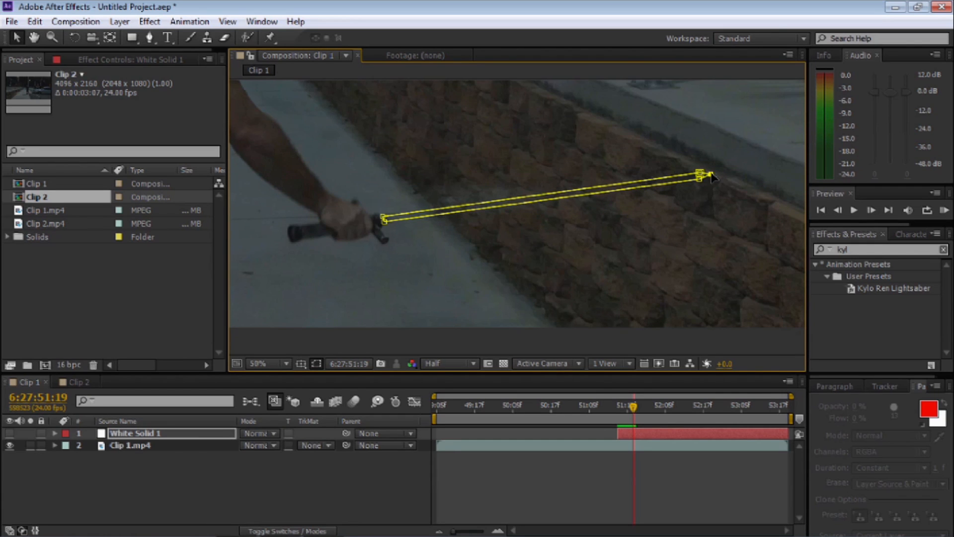
Step: At 6:27:51:20, nudge the mask's base points up onto the emitter and fine-tune the tip points
{"action": "key", "text": "Page_Down"}
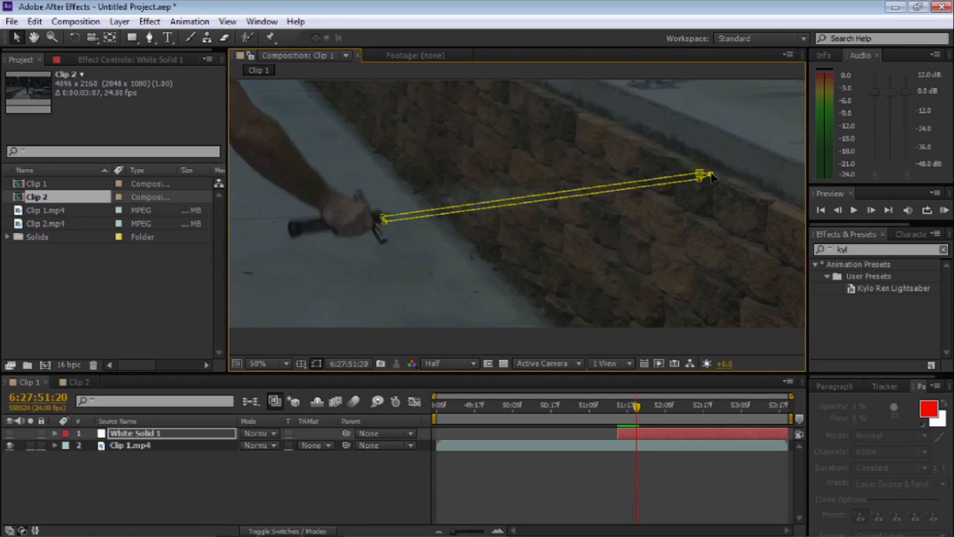
{"action": "left_click_drag", "start_coordinate": [383, 219], "coordinate": [386, 219]}
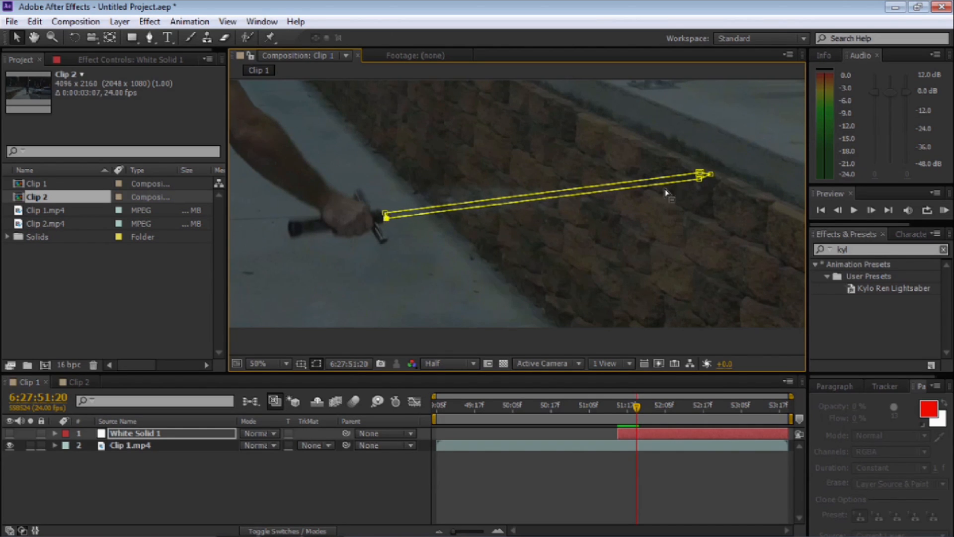
{"action": "left_click", "coordinate": [701, 174]}
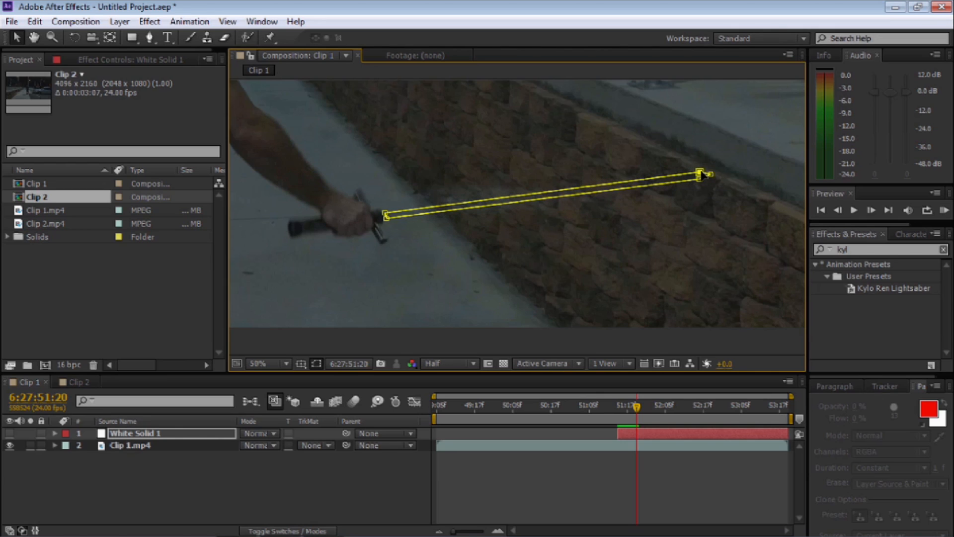
{"action": "left_click_drag", "start_coordinate": [702, 177], "coordinate": [704, 178]}
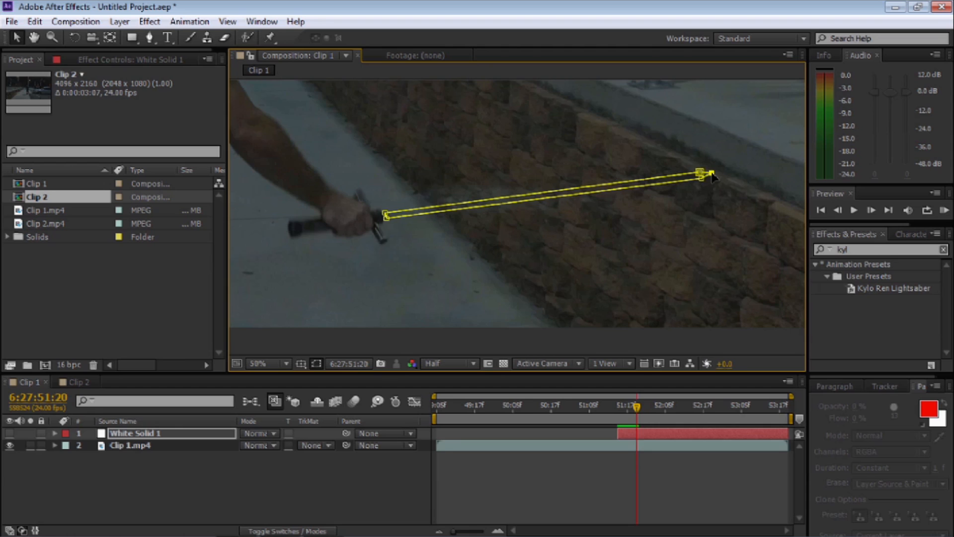
Step: At 6:27:51:21, move the mask's base points slightly outward from the hilt and lower the upper and lower tip points a little
{"action": "key", "text": "Page_Down"}
{"action": "left_click_drag", "start_coordinate": [384, 215], "coordinate": [390, 215]}
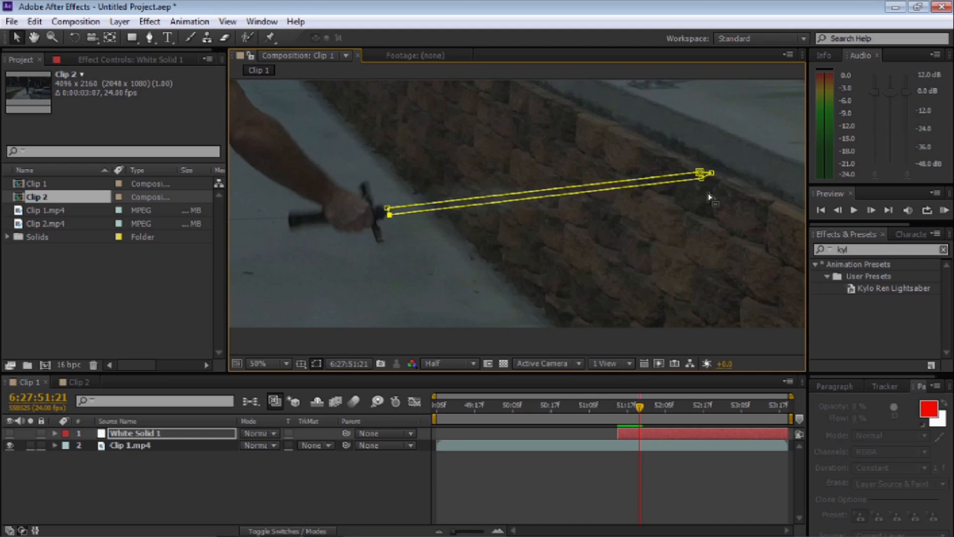
{"action": "left_click_drag", "start_coordinate": [701, 179], "coordinate": [700, 176]}
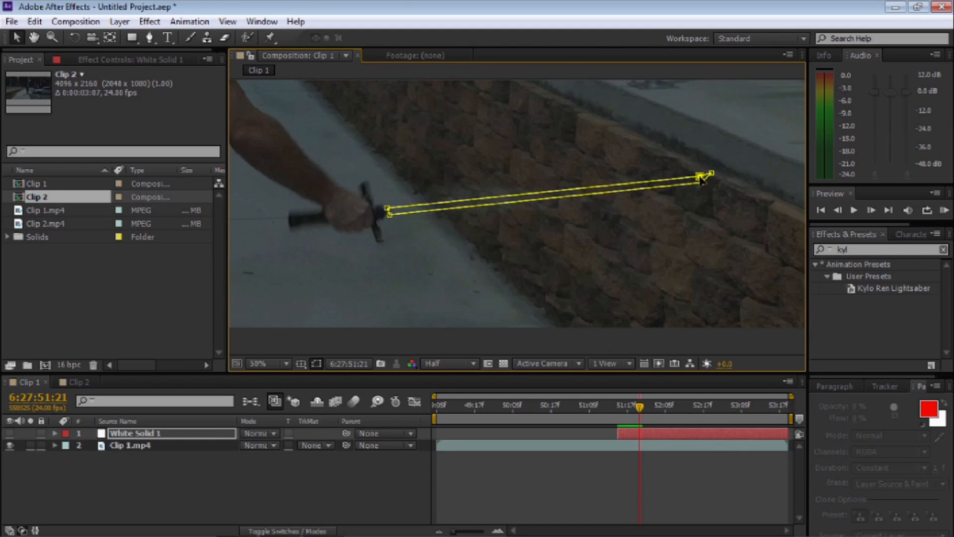
Step: On the frame after 6:27:51:21, raise the mask's base points to the emitter and lower the tip points to the new blade angle
{"action": "key", "text": "Page_Down"}
{"action": "left_click_drag", "start_coordinate": [387, 208], "coordinate": [390, 205]}
{"action": "left_click_drag", "start_coordinate": [389, 215], "coordinate": [390, 211]}
{"action": "left_click_drag", "start_coordinate": [699, 176], "coordinate": [697, 192]}
{"action": "left_click_drag", "start_coordinate": [701, 182], "coordinate": [707, 196]}
{"action": "left_click_drag", "start_coordinate": [700, 199], "coordinate": [696, 193]}
Step: Advance four frames and nudge the mask's base points down to the hilt, with a slight adjustment of the tip
{"action": "key", "text": "Page_Down"}
{"action": "key", "text": "Page_Down"}
{"action": "key", "text": "Page_Down"}
{"action": "key", "text": "Page_Down"}
{"action": "left_click_drag", "start_coordinate": [389, 213], "coordinate": [389, 215]}
{"action": "left_click_drag", "start_coordinate": [388, 207], "coordinate": [388, 209]}
{"action": "left_click_drag", "start_coordinate": [695, 186], "coordinate": [695, 187]}
Step: On the next frame, lower the mask's base points a touch more and move the tip points down to match
{"action": "key", "text": "Page_Down"}
{"action": "left_click_drag", "start_coordinate": [389, 216], "coordinate": [389, 216]}
{"action": "left_click_drag", "start_coordinate": [388, 209], "coordinate": [388, 210]}
{"action": "left_click_drag", "start_coordinate": [695, 186], "coordinate": [696, 189]}
Step: Advance through the following frames, pulling the mask's base back toward the hilt and the tip slightly inward
{"action": "key", "text": "Page_Down"}
{"action": "key", "text": "Page_Down"}
{"action": "key", "text": "Page_Down"}
{"action": "key", "text": "Page_Down"}
{"action": "left_click_drag", "start_coordinate": [388, 209], "coordinate": [386, 216]}
{"action": "key", "text": "Page_Down"}
{"action": "left_click_drag", "start_coordinate": [695, 188], "coordinate": [693, 189]}
Step: Lower both base points toward the emitter on the next frame, and move the blade's end point slightly down at 6:27:52:10
{"action": "key", "text": "Page_Down"}
{"action": "left_click_drag", "start_coordinate": [387, 215], "coordinate": [385, 218]}
{"action": "left_click_drag", "start_coordinate": [385, 210], "coordinate": [384, 212]}
{"action": "key", "text": "Page_Down"}
{"action": "key", "text": "Page_Down"}
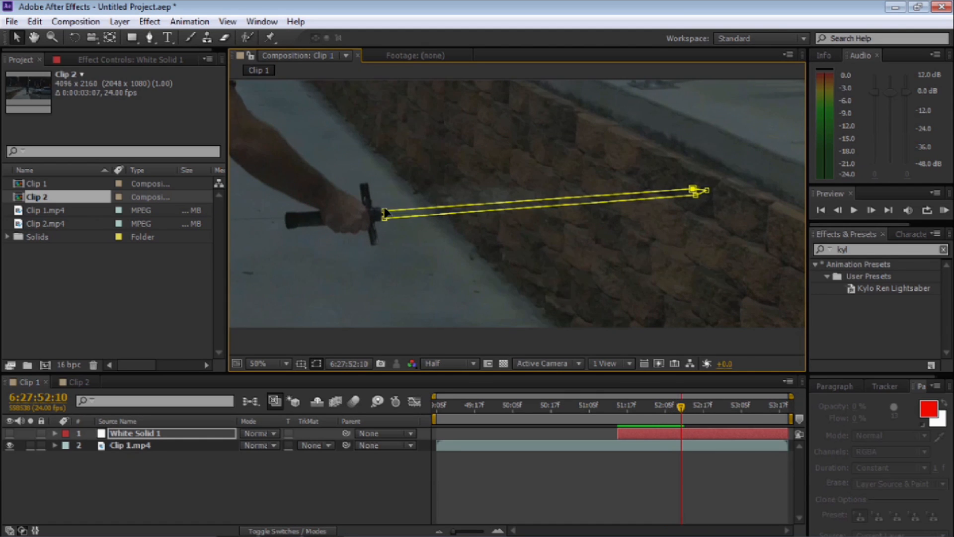
{"action": "left_click_drag", "start_coordinate": [707, 190], "coordinate": [706, 192]}
Step: Compare the mask across neighbouring frames, advance several frames, and shift a base point and a tip point slightly back toward the hilt
{"action": "key", "text": "Page_Down"}
{"action": "key", "text": "Page_Up"}
{"action": "key", "text": "Page_Up"}
{"action": "key", "text": "Page_Up"}
{"action": "key", "text": "Page_Down"}
{"action": "key", "text": "Page_Down"}
{"action": "key", "text": "Page_Down"}
{"action": "key", "text": "Page_Down"}
{"action": "key", "text": "Page_Down"}
{"action": "key", "text": "Page_Down"}
{"action": "key", "text": "Page_Down"}
{"action": "left_click_drag", "start_coordinate": [386, 217], "coordinate": [381, 218]}
{"action": "left_click_drag", "start_coordinate": [694, 192], "coordinate": [689, 193]}
Step: Advance about a dozen frames and move the mask's lower base point back onto the drifting hilt
{"action": "key", "text": "Page_Down"}
{"action": "key", "text": "Page_Down"}
{"action": "key", "text": "Page_Down"}
{"action": "key", "text": "Page_Down"}
{"action": "key", "text": "Page_Down"}
{"action": "key", "text": "Page_Down"}
{"action": "key", "text": "Page_Down"}
{"action": "key", "text": "Page_Down"}
{"action": "key", "text": "Page_Down"}
{"action": "key", "text": "Page_Down"}
{"action": "key", "text": "Page_Down"}
{"action": "key", "text": "Page_Down"}
{"action": "key", "text": "Page_Down"}
{"action": "left_click_drag", "start_coordinate": [380, 218], "coordinate": [377, 220]}
Step: Advance four frames and move the mask's lower tip point slightly inward and down
{"action": "key", "text": "Page_Down"}
{"action": "key", "text": "Page_Down"}
{"action": "key", "text": "Page_Down"}
{"action": "key", "text": "Page_Down"}
{"action": "left_click_drag", "start_coordinate": [690, 199], "coordinate": [687, 201]}
Step: At 6:27:53:17, fine-tune the lower base point and raise the lower tip point, continuing the blade alignment through 6:27:53:19
{"action": "key", "text": "Page_Down"}
{"action": "key", "text": "Page_Down"}
{"action": "key", "text": "Page_Down"}
{"action": "key", "text": "Page_Down"}
{"action": "key", "text": "Page_Down"}
{"action": "key", "text": "Page_Down"}
{"action": "key", "text": "Page_Down"}
{"action": "key", "text": "Page_Down"}
{"action": "left_click", "coordinate": [378, 212]}
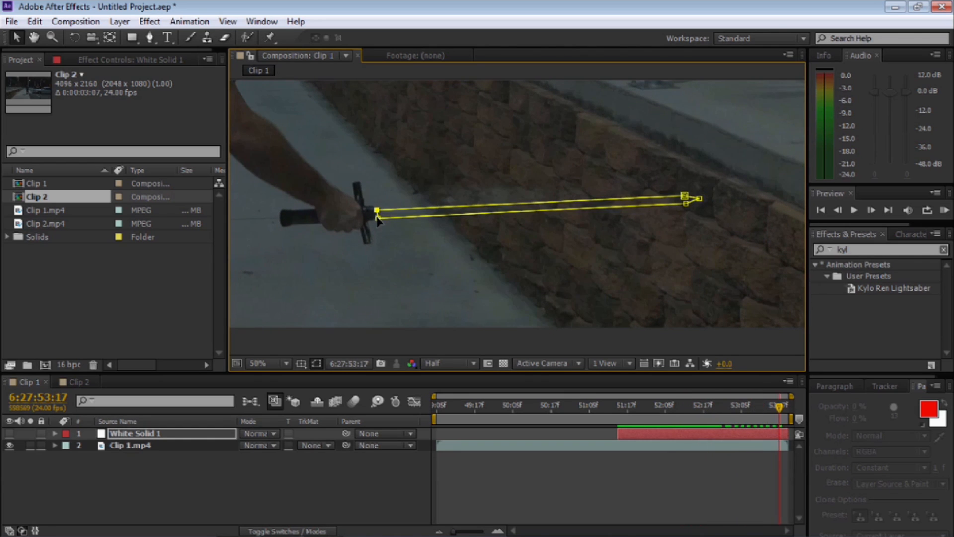
{"action": "left_click_drag", "start_coordinate": [378, 217], "coordinate": [377, 217]}
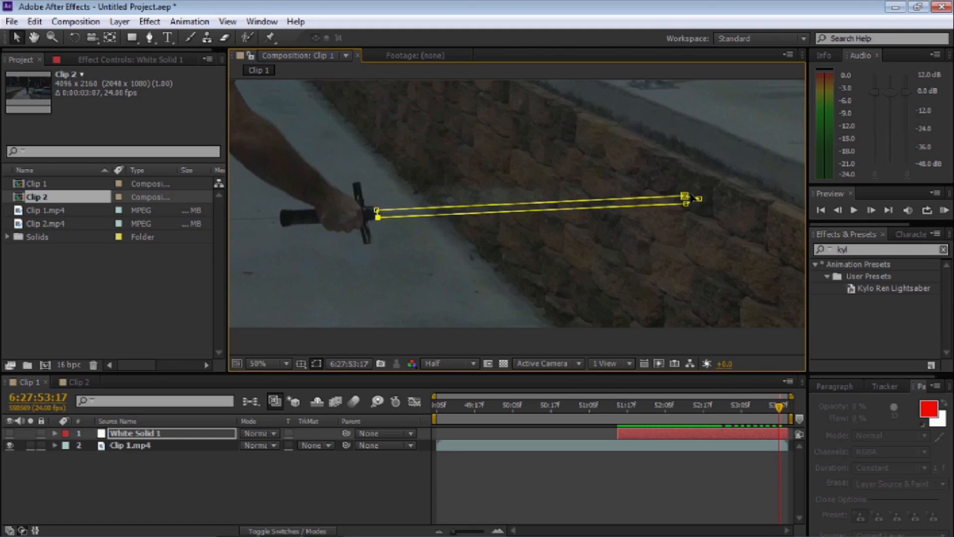
{"action": "left_click_drag", "start_coordinate": [686, 203], "coordinate": [686, 200]}
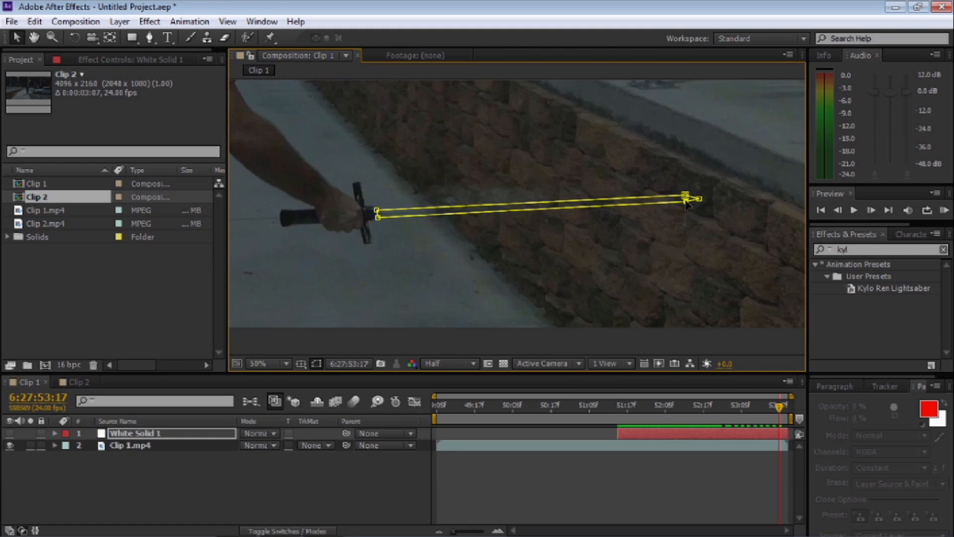
{"action": "key", "text": "Page_Down"}
{"action": "key", "text": "Page_Down"}
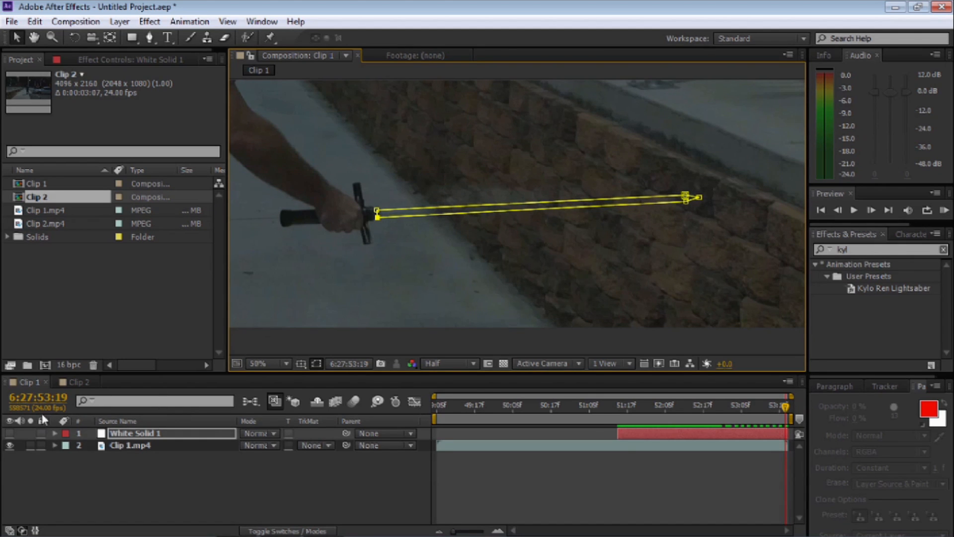
Step: Make the white blade solid visible again, fit the whole composition in view, and preview the Clip 1 animation
{"action": "left_click", "coordinate": [10, 433]}
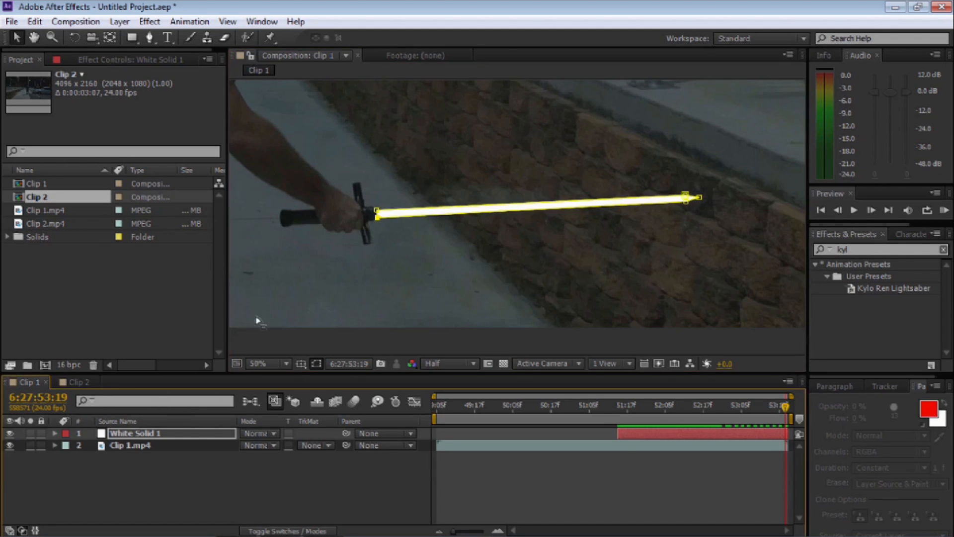
{"action": "left_click", "coordinate": [281, 363]}
{"action": "left_click", "coordinate": [293, 125]}
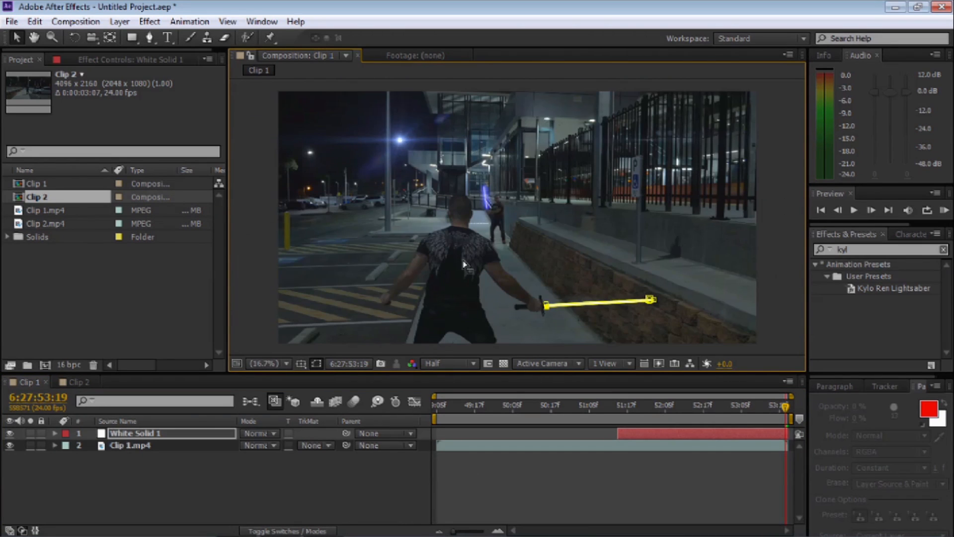
{"action": "left_click", "coordinate": [245, 319]}
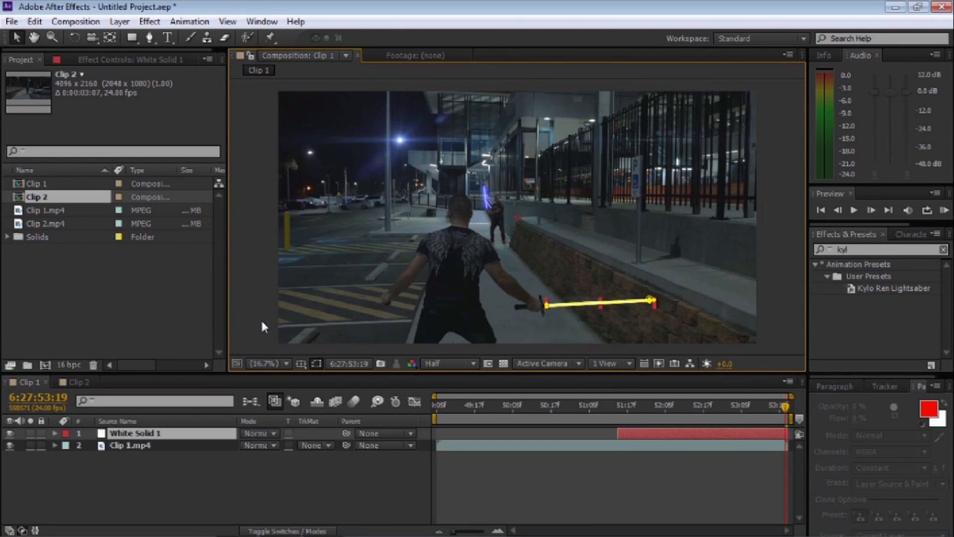
{"action": "left_click", "coordinate": [260, 317]}
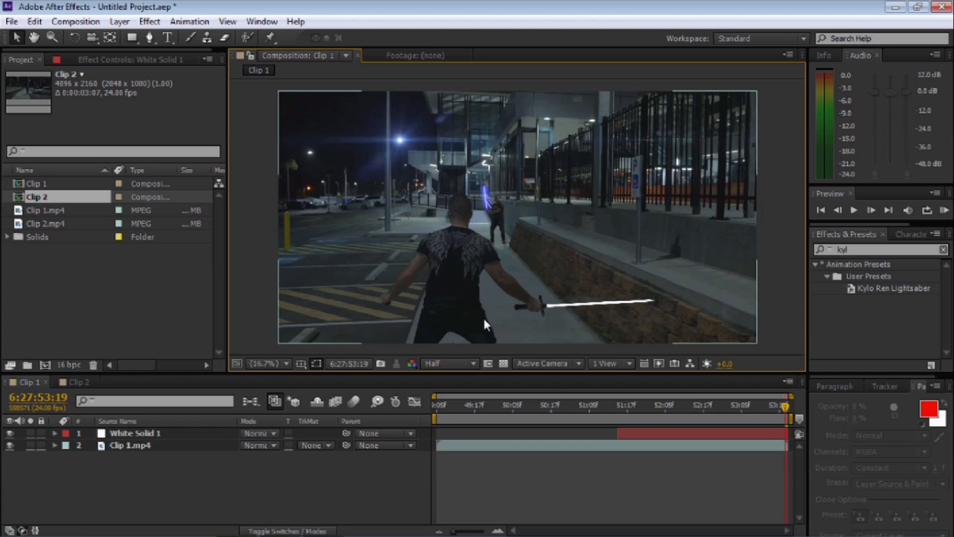
{"action": "key", "text": "KP_0"}
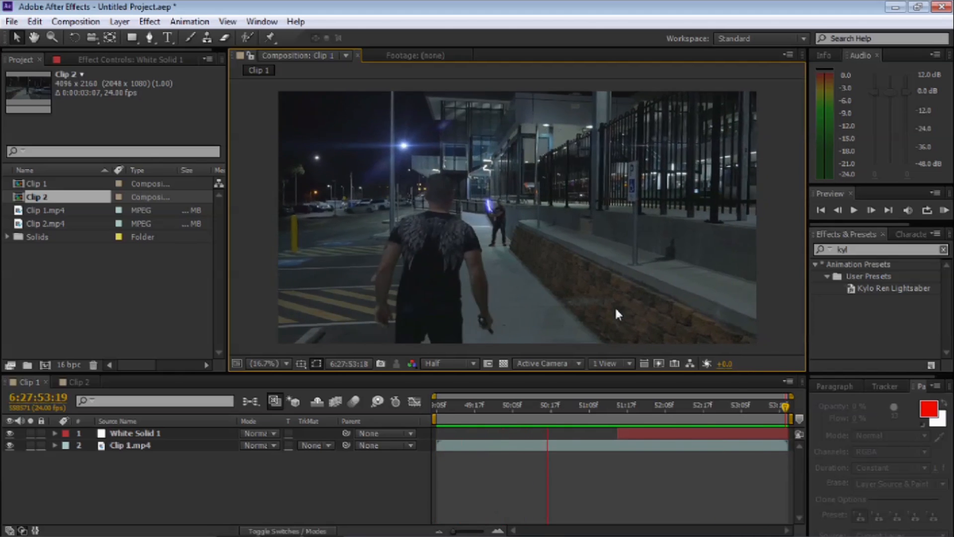
Step: Go frame by frame through the start of the main blade animation and stop at 6:27:51:23
{"action": "key", "text": "Page_Down"}
{"action": "key", "text": "Page_Up"}
{"action": "key", "text": "Page_Up"}
{"action": "key", "text": "Page_Down"}
{"action": "key", "text": "Page_Down"}
{"action": "key", "text": "Page_Down"}
{"action": "key", "text": "Page_Down"}
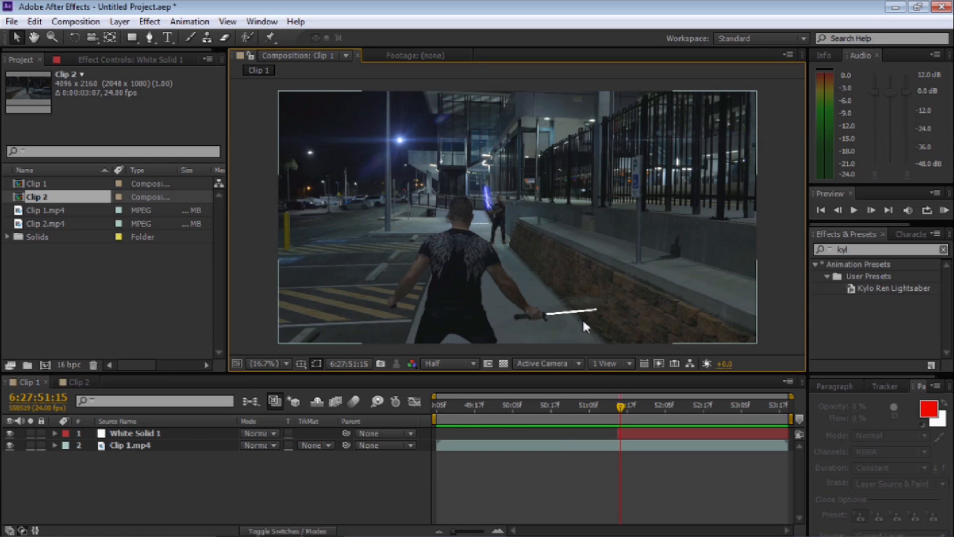
{"action": "key", "text": "Page_Down"}
{"action": "key", "text": "Page_Down"}
{"action": "key", "text": "Page_Down"}
{"action": "key", "text": "Page_Down"}
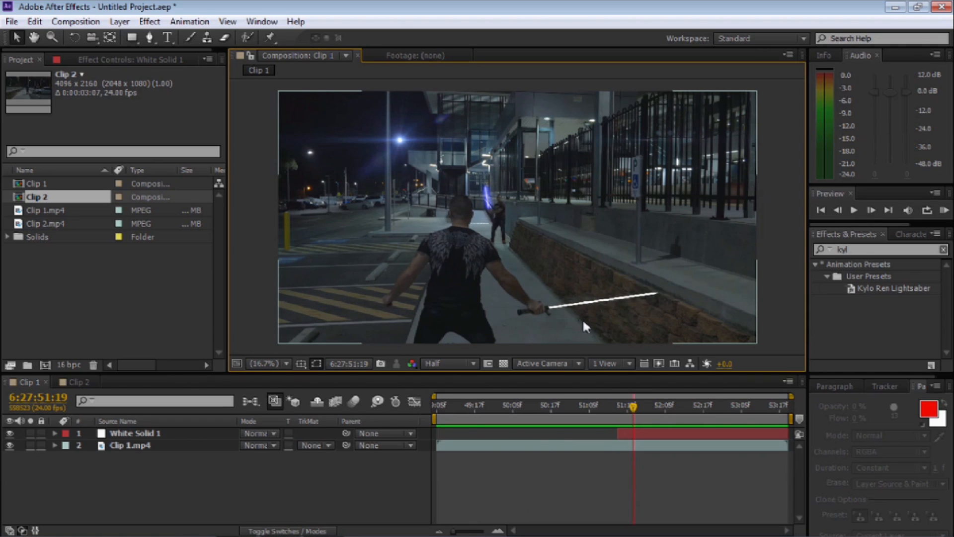
{"action": "key", "text": "Page_Down"}
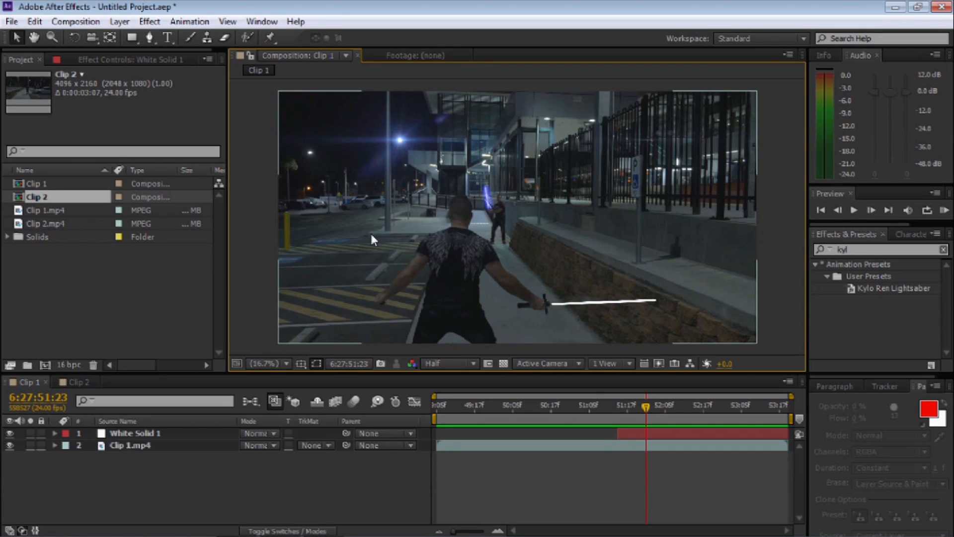
Step: Add a second composition-sized white solid above the main blade layer and hide it to expose the footage
{"action": "left_click", "coordinate": [120, 21]}
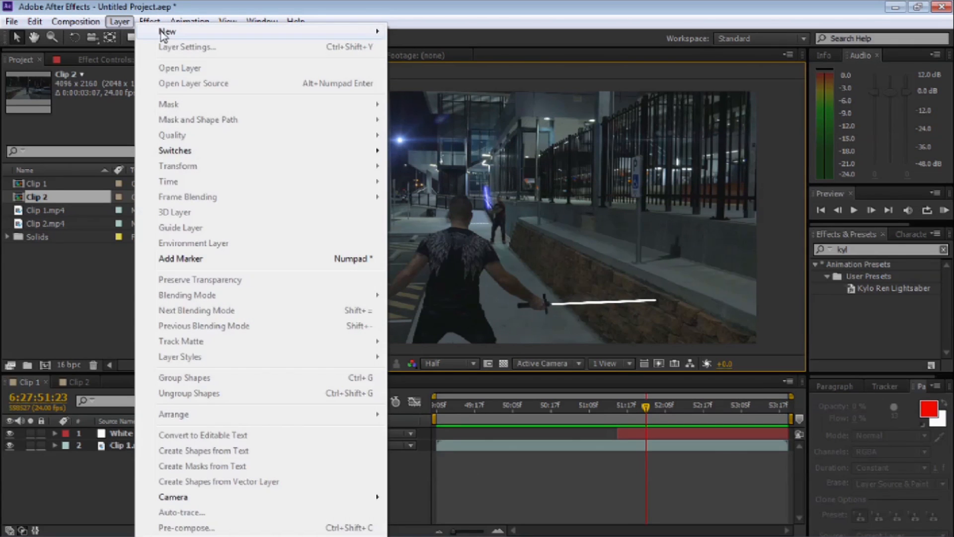
{"action": "mouse_move", "coordinate": [221, 33]}
{"action": "left_click", "coordinate": [417, 48]}
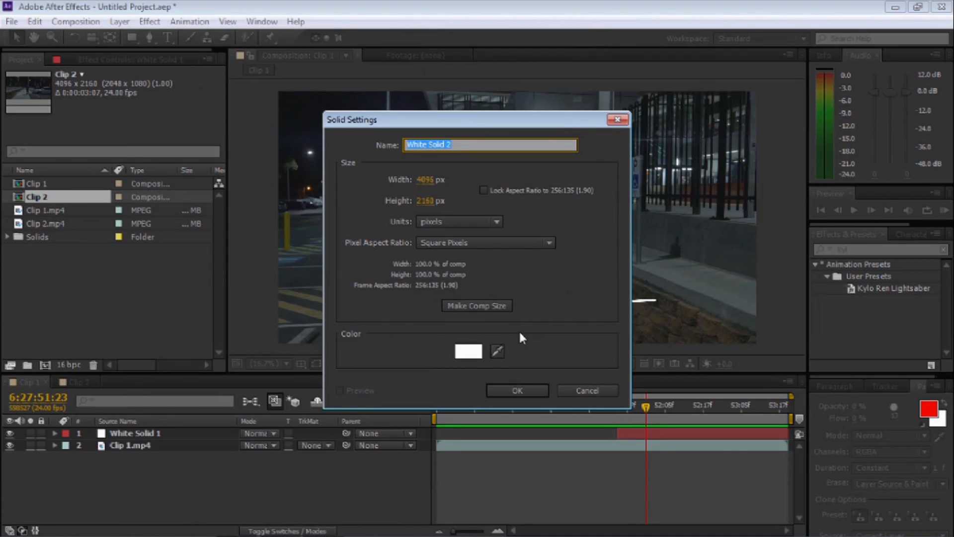
{"action": "left_click", "coordinate": [467, 305]}
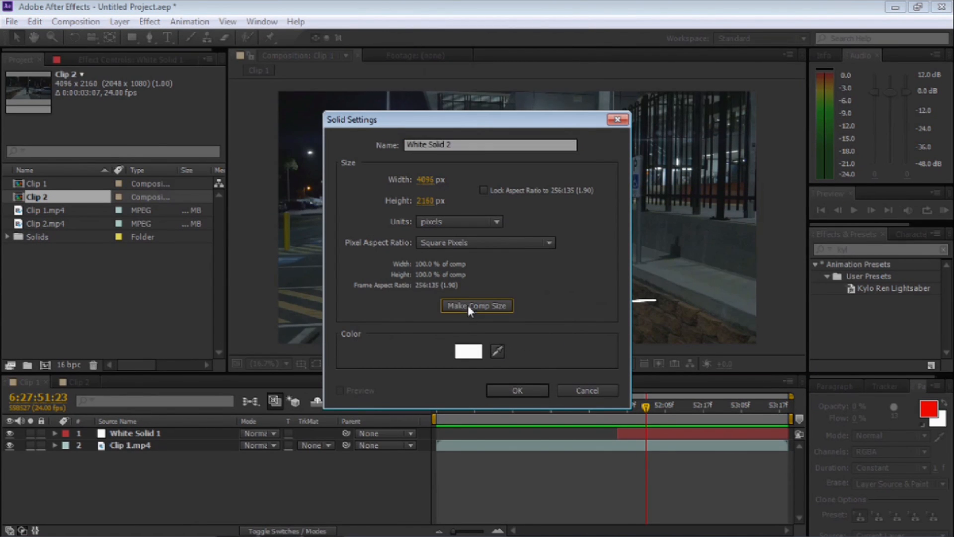
{"action": "left_click", "coordinate": [508, 389]}
{"action": "left_click", "coordinate": [10, 433]}
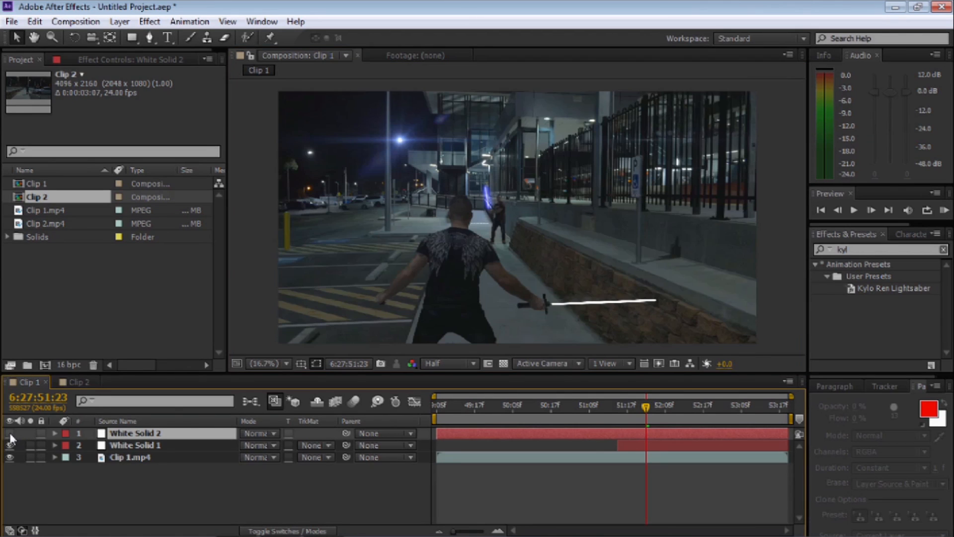
Step: Draw a closed five-point pointed Pen mask above the hilt's upper crossguard on the new solid and make the layer visible
{"action": "key", "text": "z"}
{"action": "left_click", "coordinate": [547, 297]}
{"action": "left_click_drag", "start_coordinate": [513, 213], "coordinate": [507, 219]}
{"action": "left_click", "coordinate": [150, 37]}
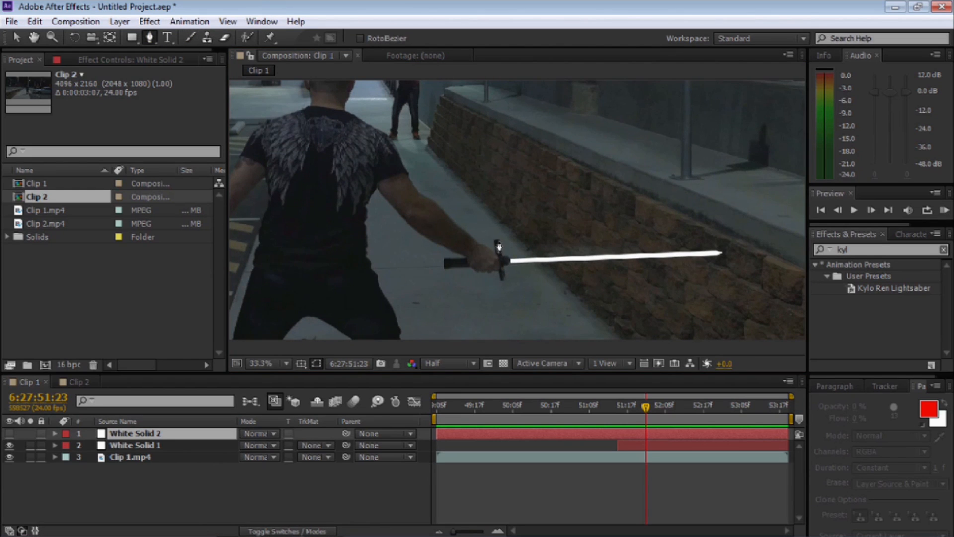
{"action": "left_click", "coordinate": [498, 239]}
{"action": "left_click", "coordinate": [490, 241]}
{"action": "left_click", "coordinate": [489, 183]}
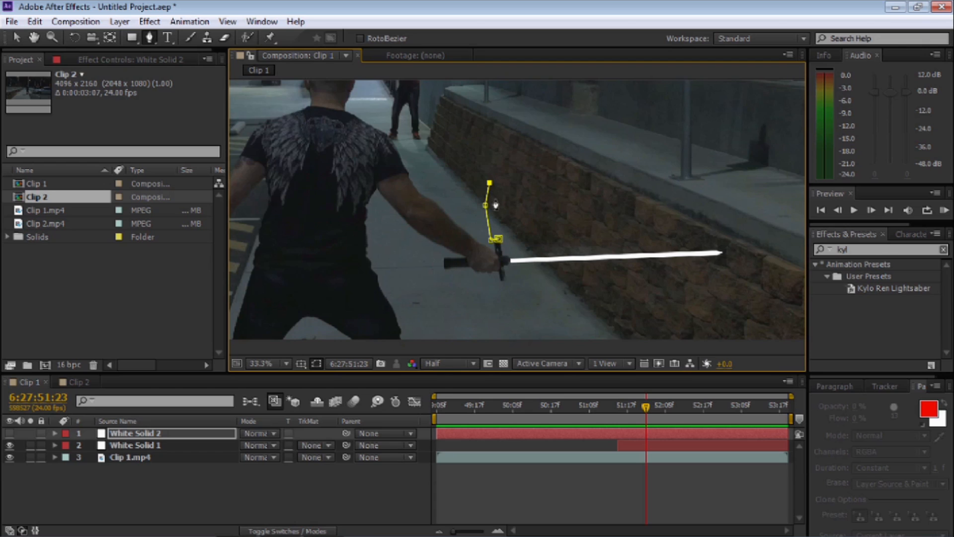
{"action": "left_click", "coordinate": [499, 203]}
{"action": "left_click", "coordinate": [499, 239]}
{"action": "left_click", "coordinate": [10, 433]}
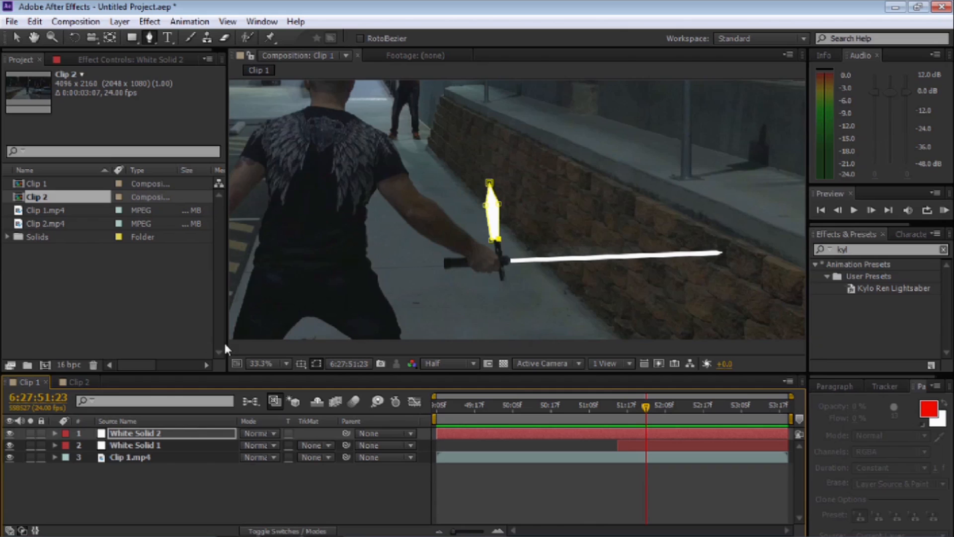
{"action": "left_click", "coordinate": [316, 364]}
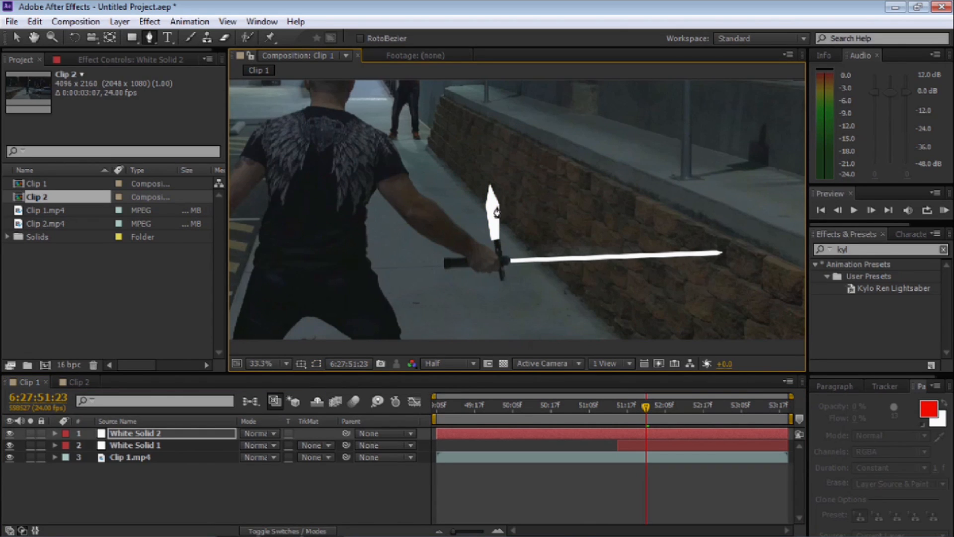
{"action": "left_click", "coordinate": [319, 364]}
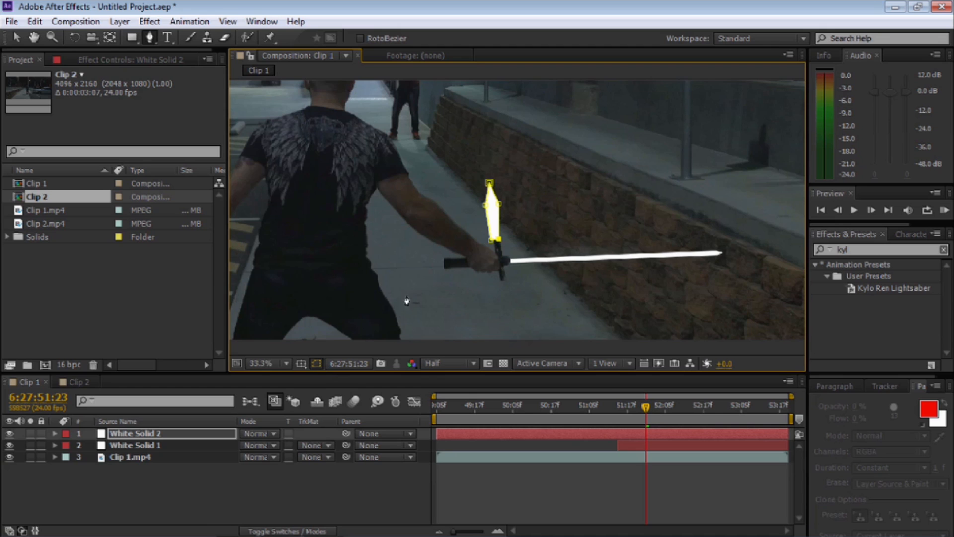
Step: Trim the start of the crossguard solid to the current frame, 6:27:51:23
{"action": "key", "text": "z"}
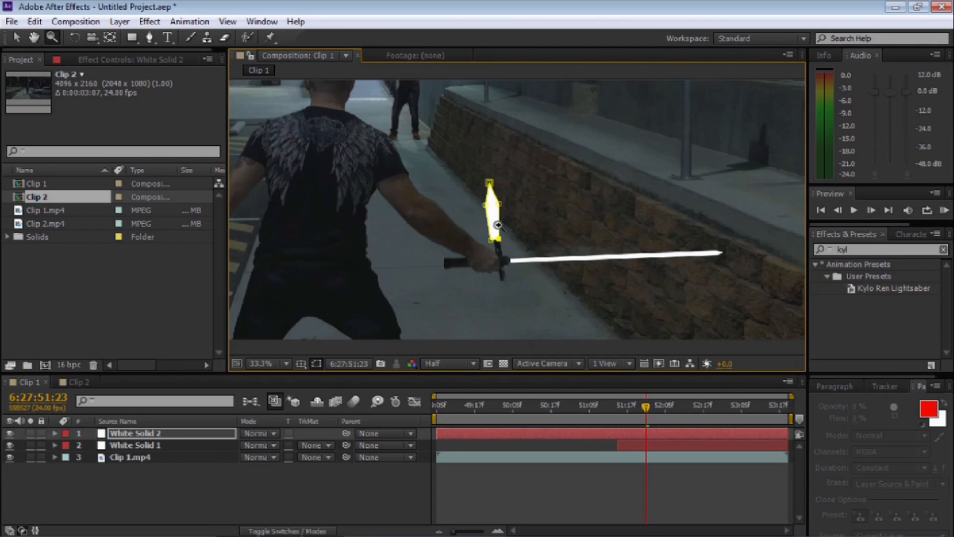
{"action": "double_click", "coordinate": [498, 225]}
{"action": "left_click_drag", "start_coordinate": [532, 254], "coordinate": [488, 249]}
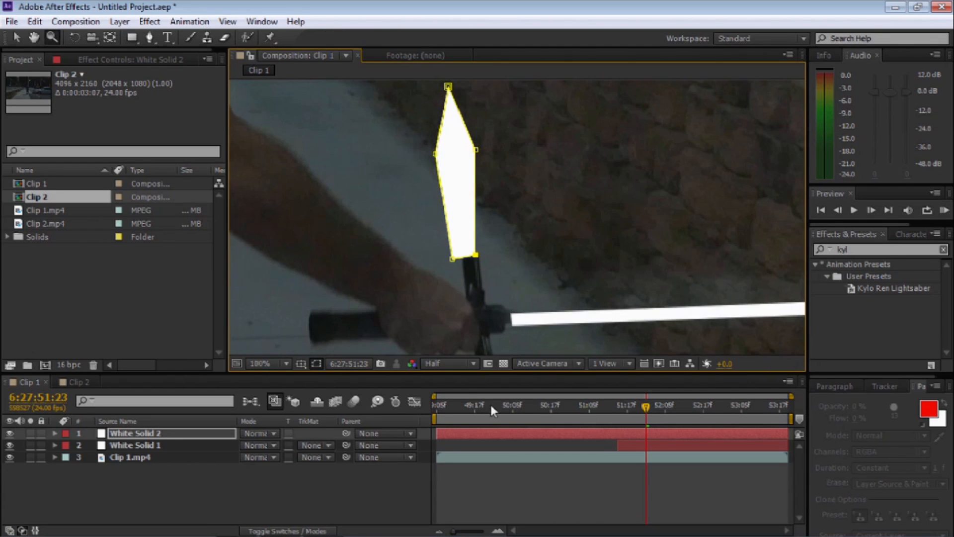
{"action": "left_click_drag", "start_coordinate": [438, 432], "coordinate": [646, 432]}
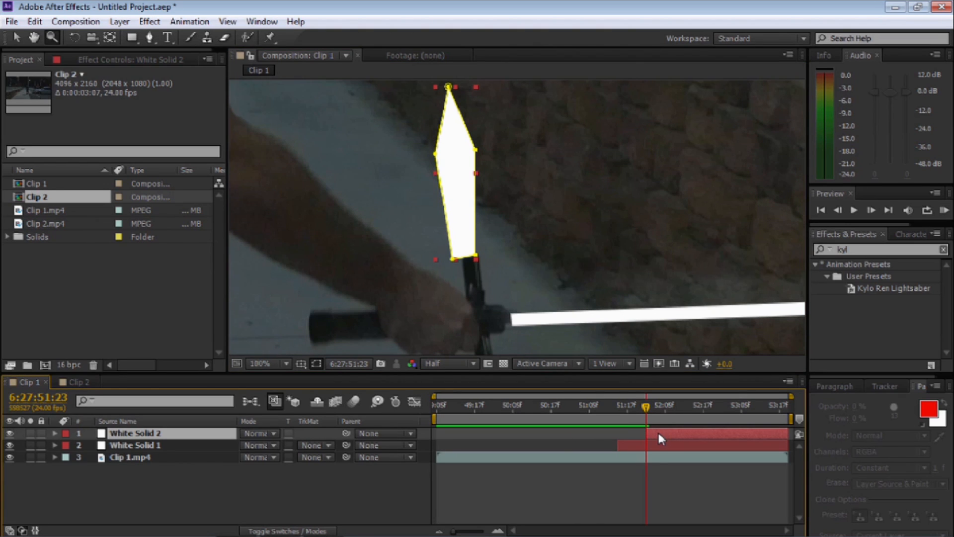
Step: Hide the crossguard solid and shrink its mask to a tiny pointed shape sitting on the upper crossguard opening
{"action": "key", "text": "h"}
{"action": "left_click_drag", "start_coordinate": [512, 214], "coordinate": [508, 229]}
{"action": "key", "text": "v"}
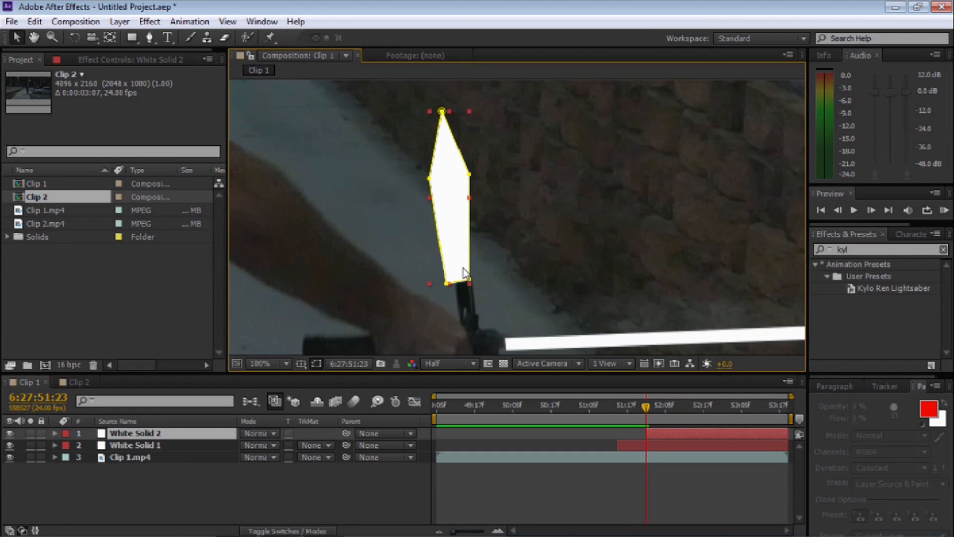
{"action": "left_click", "coordinate": [9, 433]}
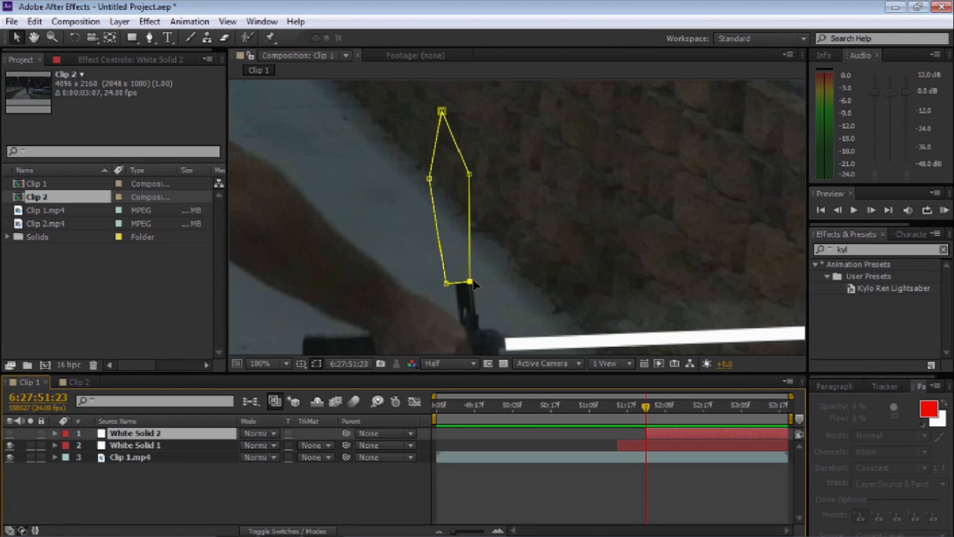
{"action": "left_click_drag", "start_coordinate": [469, 279], "coordinate": [460, 283]}
{"action": "left_click_drag", "start_coordinate": [469, 174], "coordinate": [472, 272]}
{"action": "left_click_drag", "start_coordinate": [428, 178], "coordinate": [453, 273]}
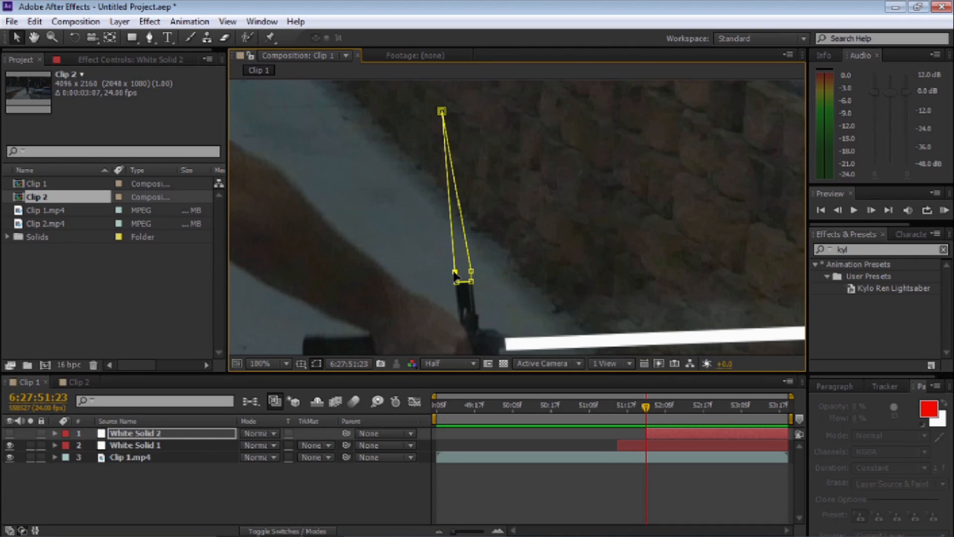
{"action": "left_click_drag", "start_coordinate": [441, 112], "coordinate": [475, 277]}
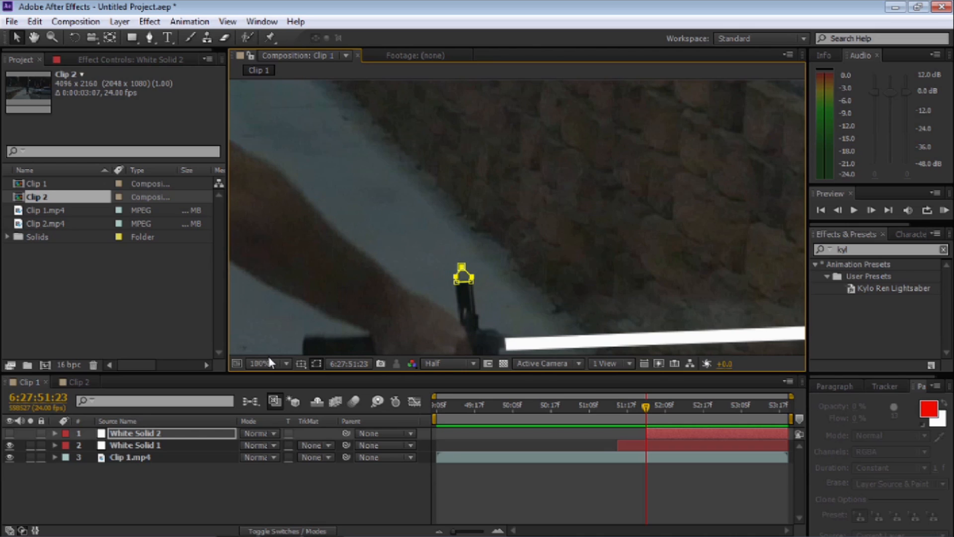
Step: Set a Mask Path keyframe for the crossguard mask at 6:27:51:23 and collapse the layer's properties
{"action": "key", "text": "m"}
{"action": "key", "text": "m"}
{"action": "left_click", "coordinate": [103, 456]}
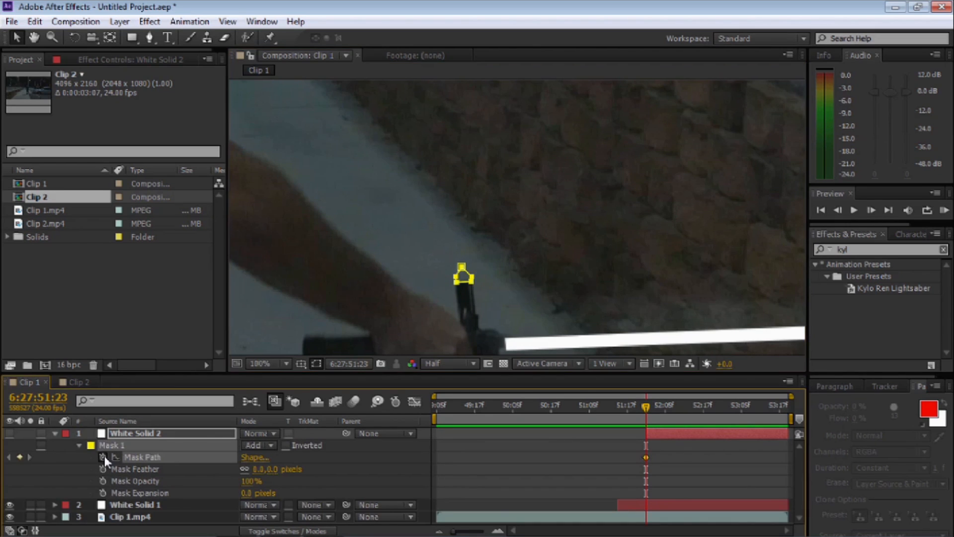
{"action": "left_click", "coordinate": [55, 433]}
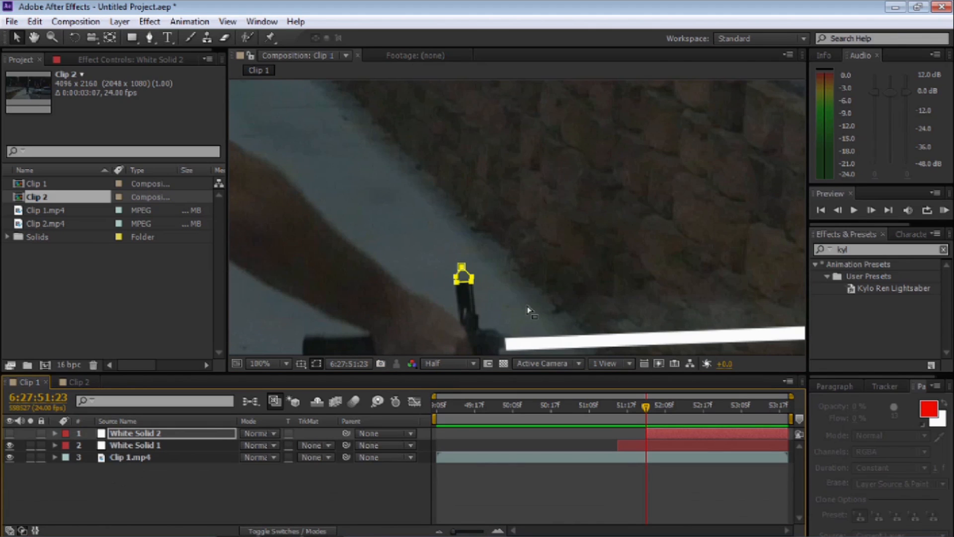
Step: At 6:27:52:00, align the crossguard mask with the hilt and raise its tip and shoulder points to lengthen the small blade
{"action": "key", "text": "Page_Down"}
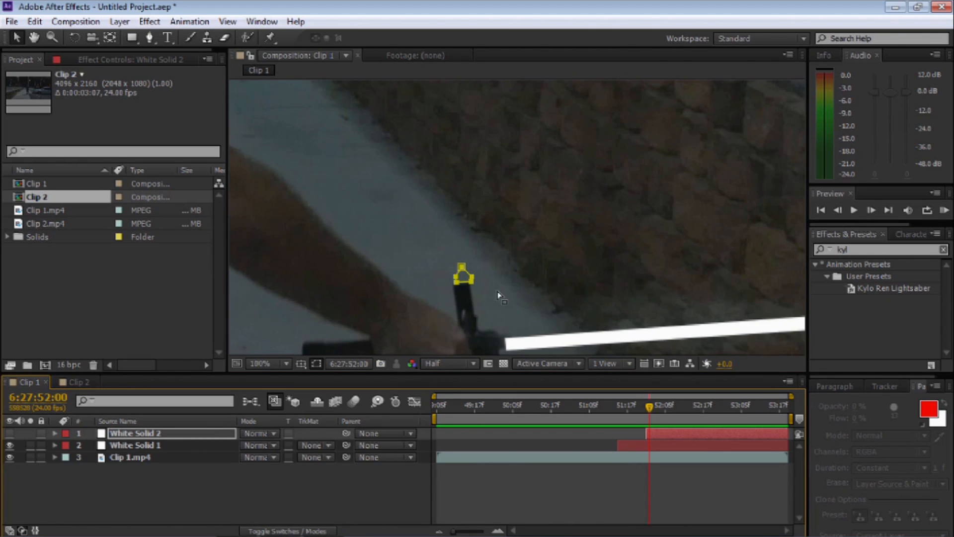
{"action": "left_click_drag", "start_coordinate": [463, 282], "coordinate": [461, 282]}
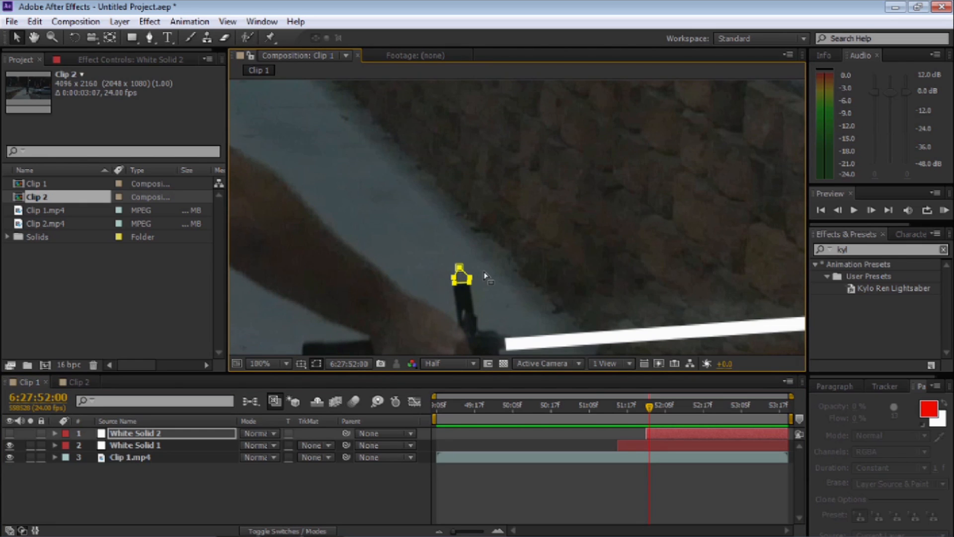
{"action": "left_click", "coordinate": [476, 279]}
{"action": "left_click_drag", "start_coordinate": [460, 269], "coordinate": [456, 220]}
{"action": "left_click_drag", "start_coordinate": [454, 279], "coordinate": [451, 246]}
{"action": "left_click_drag", "start_coordinate": [469, 277], "coordinate": [455, 226]}
Step: At 6:27:52:01, move the mask's base points onto the crossguard and extend its tip and shoulder points upward
{"action": "key", "text": "Page_Down"}
{"action": "left_click_drag", "start_coordinate": [457, 283], "coordinate": [467, 284]}
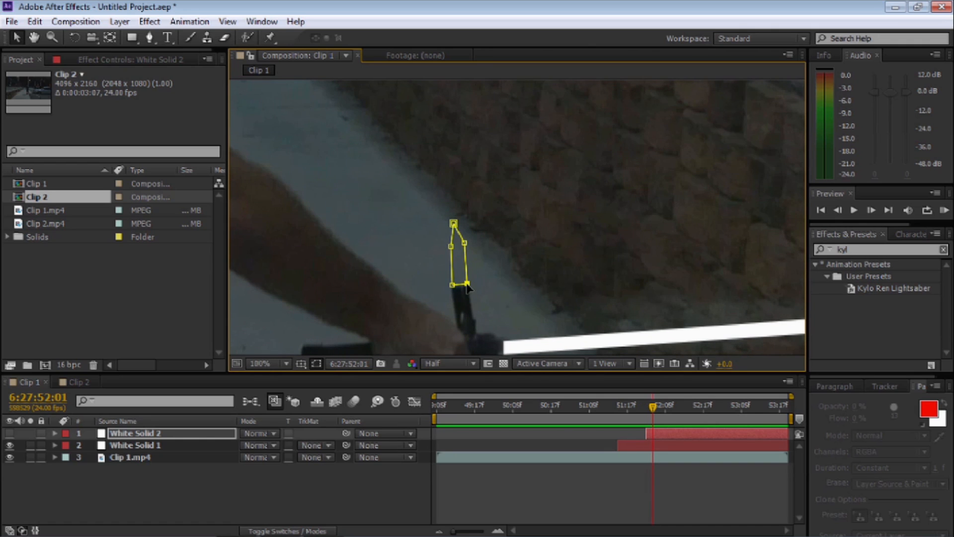
{"action": "left_click_drag", "start_coordinate": [451, 246], "coordinate": [482, 256]}
{"action": "key", "text": "z"}
{"action": "left_click", "coordinate": [472, 242], "text": "alt"}
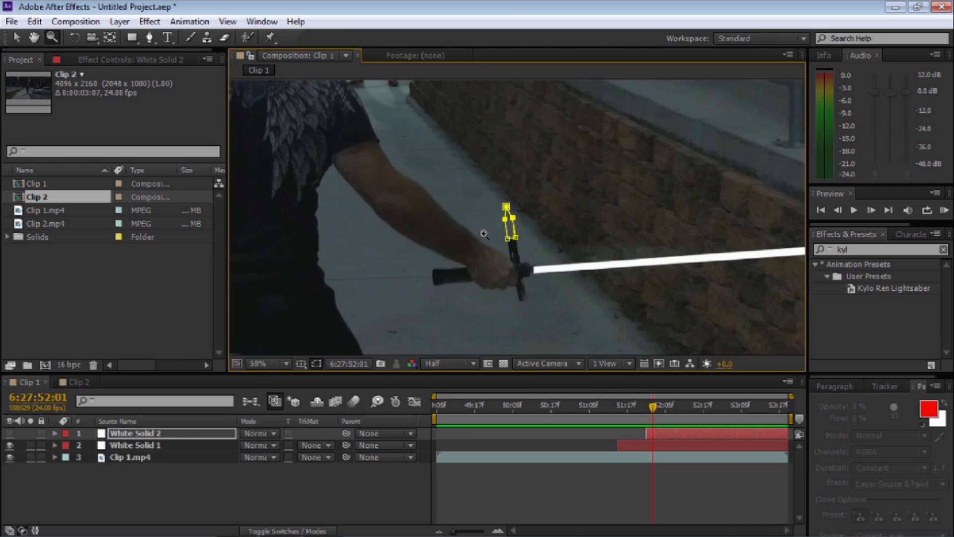
{"action": "key", "text": "h"}
{"action": "left_click_drag", "start_coordinate": [481, 234], "coordinate": [452, 262]}
{"action": "key", "text": "z"}
{"action": "key", "text": "v"}
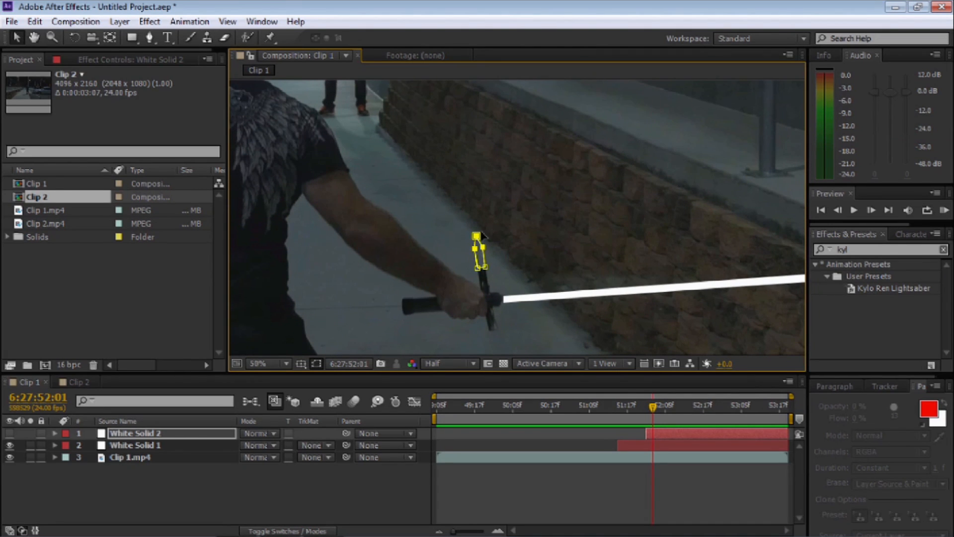
{"action": "left_click_drag", "start_coordinate": [478, 239], "coordinate": [474, 200]}
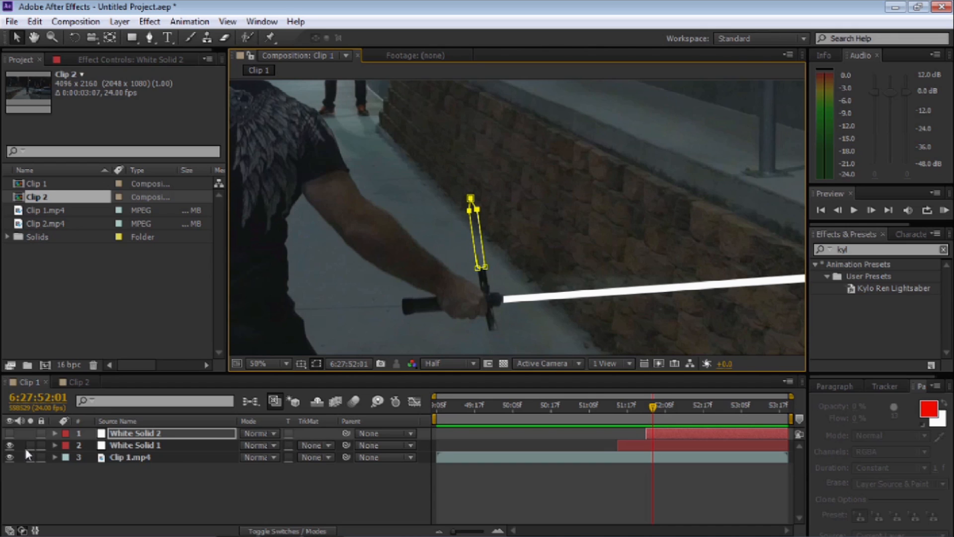
Step: Show the crossguard blade layer, hide the mask outlines, and check the small blade against the hilt
{"action": "left_click", "coordinate": [10, 433]}
{"action": "left_click", "coordinate": [317, 363]}
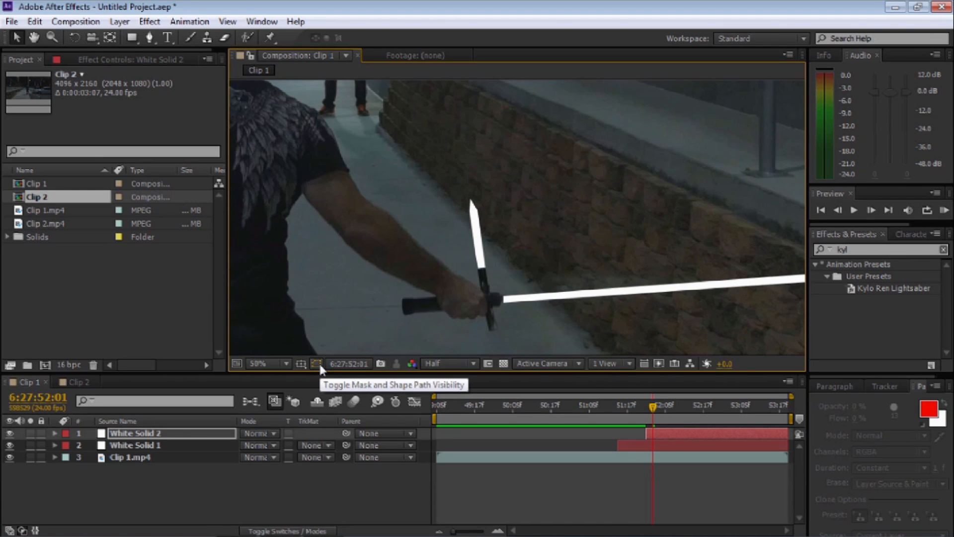
{"action": "key", "text": "h"}
{"action": "left_click_drag", "start_coordinate": [499, 286], "coordinate": [447, 207]}
{"action": "key", "text": "z"}
{"action": "left_click", "coordinate": [452, 208], "text": "alt"}
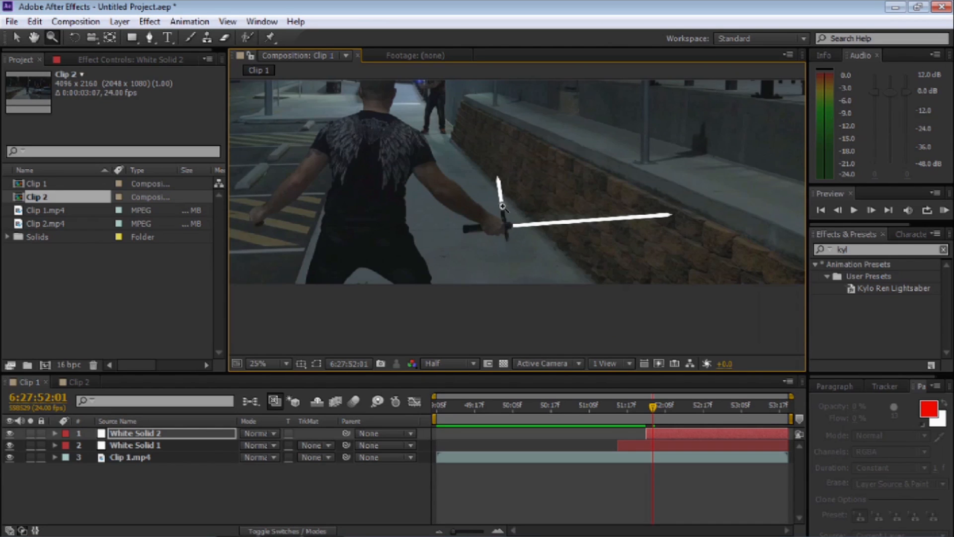
{"action": "left_click", "coordinate": [500, 194]}
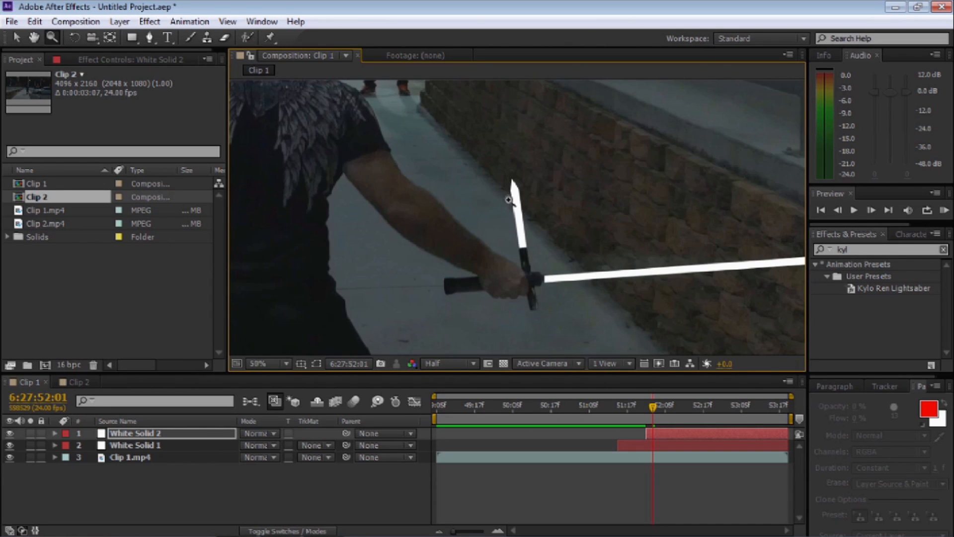
Step: Hide the White Solid 2 layer, show its mask outline, and lower the crossguard mask's tip point slightly at 6:27:52:01
{"action": "left_click", "coordinate": [9, 433]}
{"action": "left_click", "coordinate": [316, 364]}
{"action": "key", "text": "v"}
{"action": "left_click_drag", "start_coordinate": [514, 179], "coordinate": [515, 188]}
{"action": "key", "text": "space"}
{"action": "left_click_drag", "start_coordinate": [539, 225], "coordinate": [477, 230]}
{"action": "scroll", "coordinate": [475, 240], "scroll_direction": "up", "scroll_amount": 2}
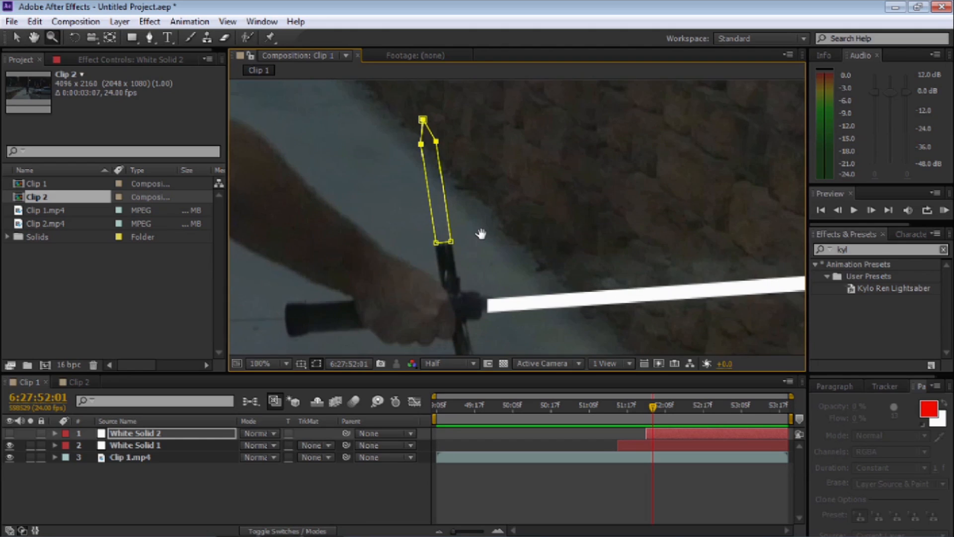
Step: Advance beyond 6:27:52:01 and reposition the crossguard mask's base, shoulder and tip points to follow the moving hilt
{"action": "key", "text": "Page_Up"}
{"action": "key", "text": "Page_Down"}
{"action": "key", "text": "Page_Down"}
{"action": "key", "text": "Page_Down"}
{"action": "left_click_drag", "start_coordinate": [426, 149], "coordinate": [418, 124]}
{"action": "key", "text": "Page_Down"}
{"action": "key", "text": "Page_Down"}
{"action": "key", "text": "Page_Down"}
{"action": "key", "text": "Page_Down"}
{"action": "key", "text": "Page_Down"}
{"action": "key", "text": "Page_Down"}
{"action": "key", "text": "Page_Down"}
{"action": "key", "text": "Page_Down"}
{"action": "left_click_drag", "start_coordinate": [446, 247], "coordinate": [441, 249]}
{"action": "left_click_drag", "start_coordinate": [431, 250], "coordinate": [428, 251]}
{"action": "left_click_drag", "start_coordinate": [426, 152], "coordinate": [423, 153]}
{"action": "left_click_drag", "start_coordinate": [418, 124], "coordinate": [414, 125]}
Step: Realign the crossguard mask's base and shoulder points with the hilt in the frames up to 6:27:52:20
{"action": "key", "text": "Page_Down"}
{"action": "key", "text": "Page_Down"}
{"action": "key", "text": "Page_Down"}
{"action": "left_click_drag", "start_coordinate": [441, 249], "coordinate": [423, 253]}
{"action": "key", "text": "Page_Down"}
{"action": "key", "text": "Page_Down"}
{"action": "key", "text": "Page_Down"}
{"action": "key", "text": "Page_Down"}
{"action": "key", "text": "Page_Down"}
{"action": "key", "text": "Page_Down"}
{"action": "left_click_drag", "start_coordinate": [423, 153], "coordinate": [420, 153]}
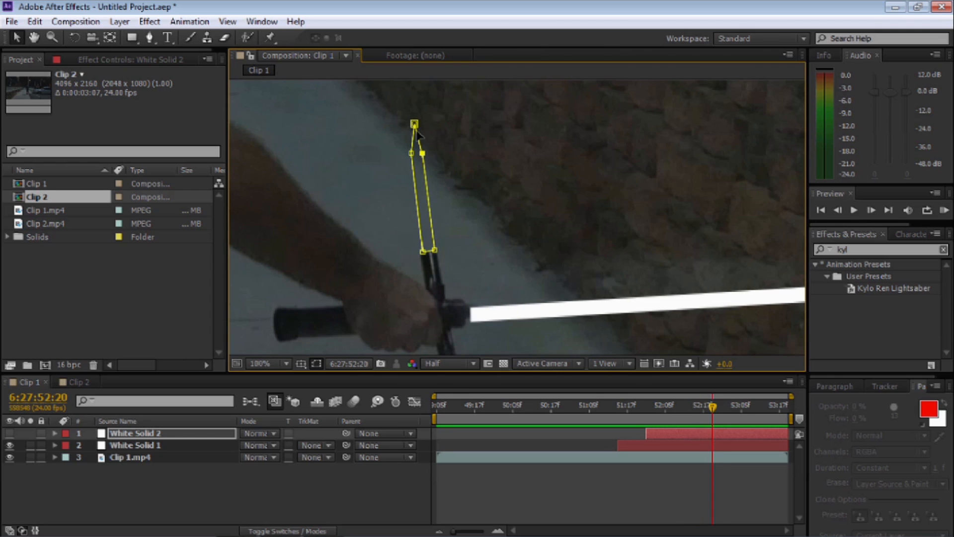
Step: Shift the crossguard mask's base, shoulder and tip points with the hilt at intervals of a few frames past 6:27:52:20
{"action": "key", "text": "Page_Down"}
{"action": "key", "text": "Page_Down"}
{"action": "key", "text": "Page_Down"}
{"action": "left_click_drag", "start_coordinate": [437, 250], "coordinate": [431, 252]}
{"action": "left_click_drag", "start_coordinate": [420, 153], "coordinate": [415, 152]}
{"action": "left_click_drag", "start_coordinate": [414, 124], "coordinate": [404, 153]}
{"action": "key", "text": "Page_Down"}
{"action": "key", "text": "Page_Down"}
{"action": "key", "text": "Page_Down"}
{"action": "key", "text": "Page_Down"}
{"action": "left_click_drag", "start_coordinate": [431, 252], "coordinate": [428, 252]}
{"action": "left_click_drag", "start_coordinate": [415, 152], "coordinate": [401, 128]}
Step: Adjust the crossguard mask's base and upper points over the remaining frames to about 6:27:53:19, keeping the small blade on the hilt
{"action": "key", "text": "Page_Down"}
{"action": "key", "text": "Page_Down"}
{"action": "key", "text": "Page_Down"}
{"action": "key", "text": "Page_Down"}
{"action": "key", "text": "Page_Down"}
{"action": "key", "text": "Page_Down"}
{"action": "key", "text": "Page_Down"}
{"action": "left_click_drag", "start_coordinate": [431, 252], "coordinate": [429, 252]}
{"action": "left_click_drag", "start_coordinate": [400, 128], "coordinate": [401, 151]}
{"action": "key", "text": "Page_Down"}
{"action": "key", "text": "Page_Down"}
{"action": "key", "text": "Page_Down"}
{"action": "key", "text": "Page_Down"}
{"action": "left_click_drag", "start_coordinate": [416, 253], "coordinate": [415, 250]}
{"action": "left_click_drag", "start_coordinate": [401, 124], "coordinate": [398, 148]}
{"action": "key", "text": "Page_Down"}
{"action": "key", "text": "Page_Down"}
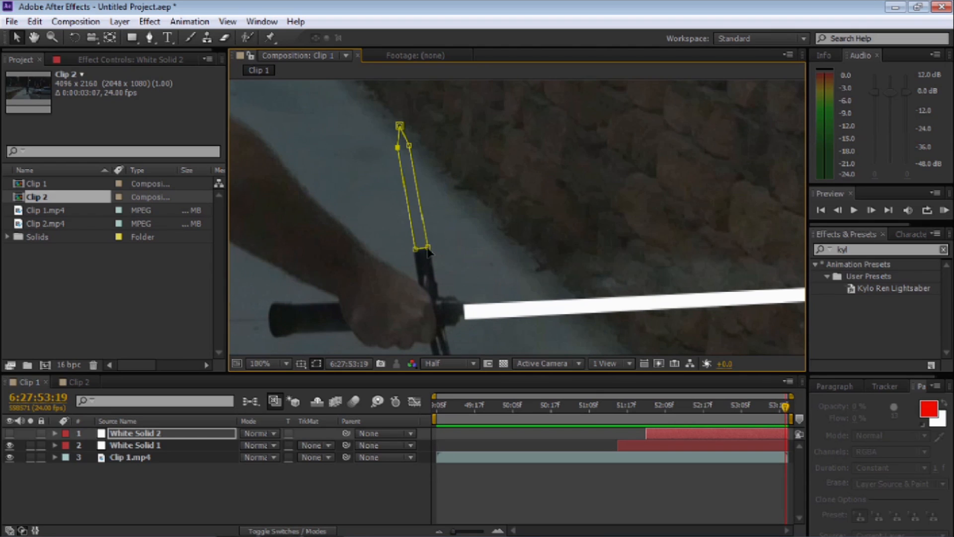
Step: Show the White Solid 2 layer and fit the whole composition in view to check both blades
{"action": "left_click", "coordinate": [11, 431]}
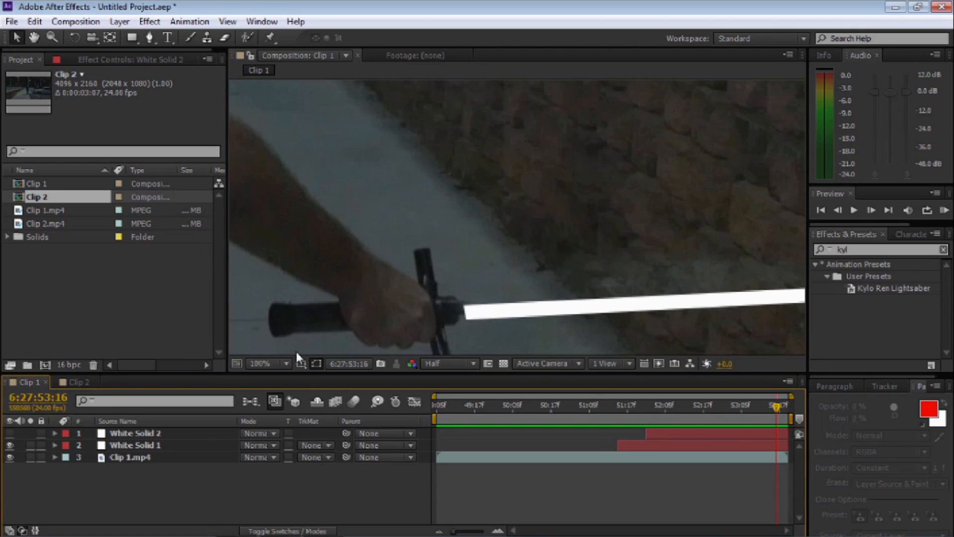
{"action": "left_click", "coordinate": [9, 433]}
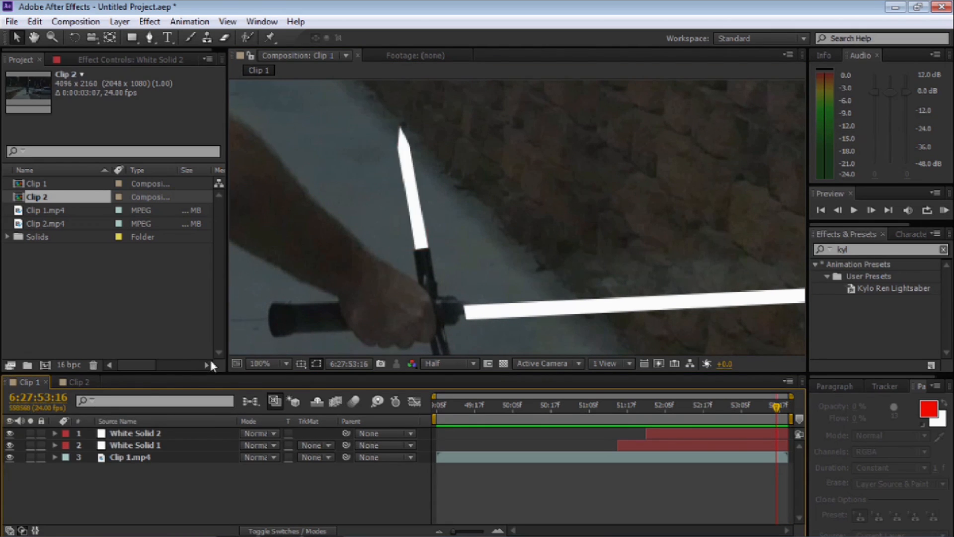
{"action": "left_click", "coordinate": [281, 361]}
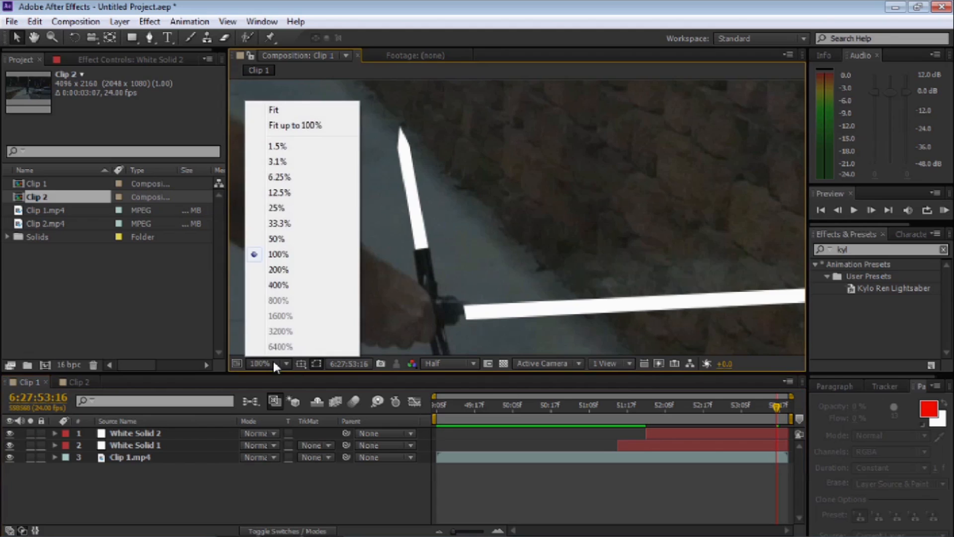
{"action": "left_click", "coordinate": [318, 124]}
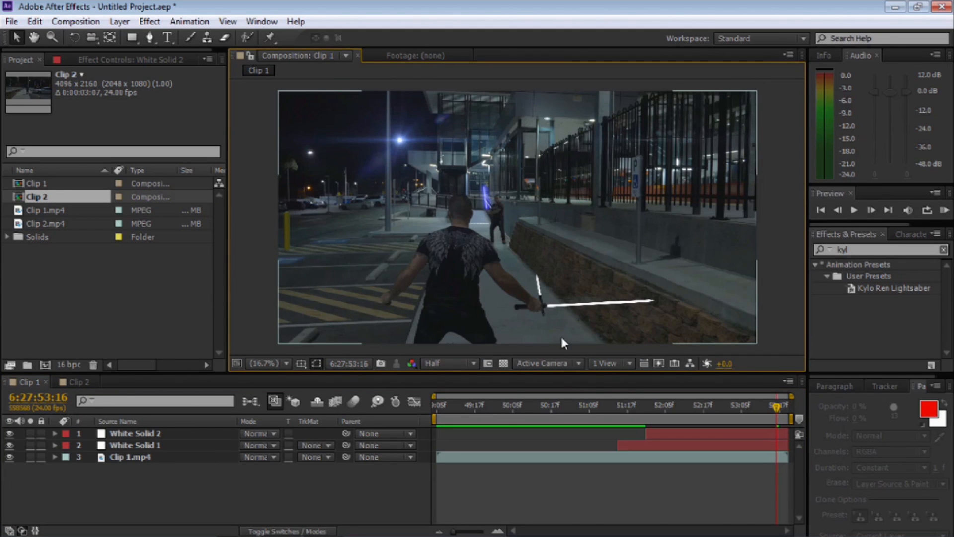
Step: Start the work area at 6:27:51:13 and preview the main and crossguard blades in motion, including a closer view at 33.3%
{"action": "left_click_drag", "start_coordinate": [606, 406], "coordinate": [614, 407]}
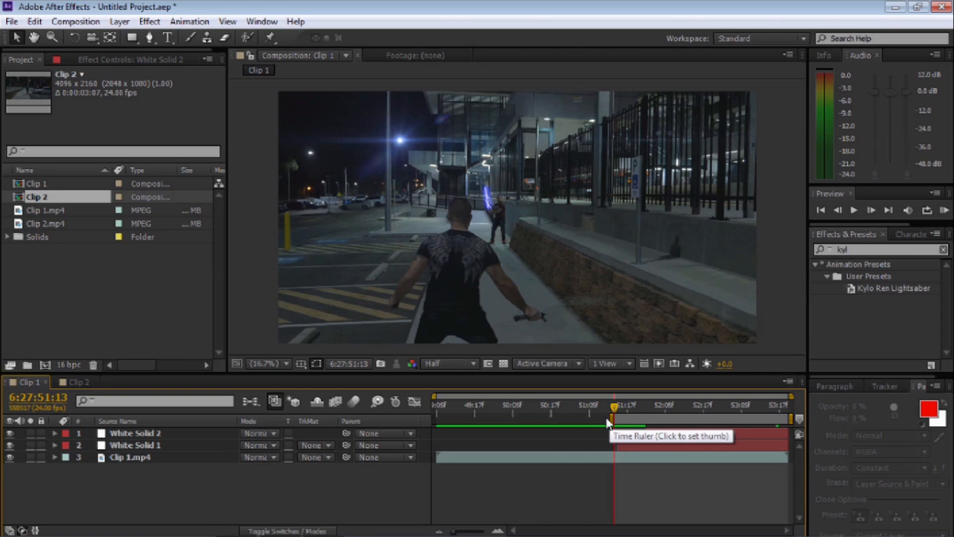
{"action": "key", "text": "space"}
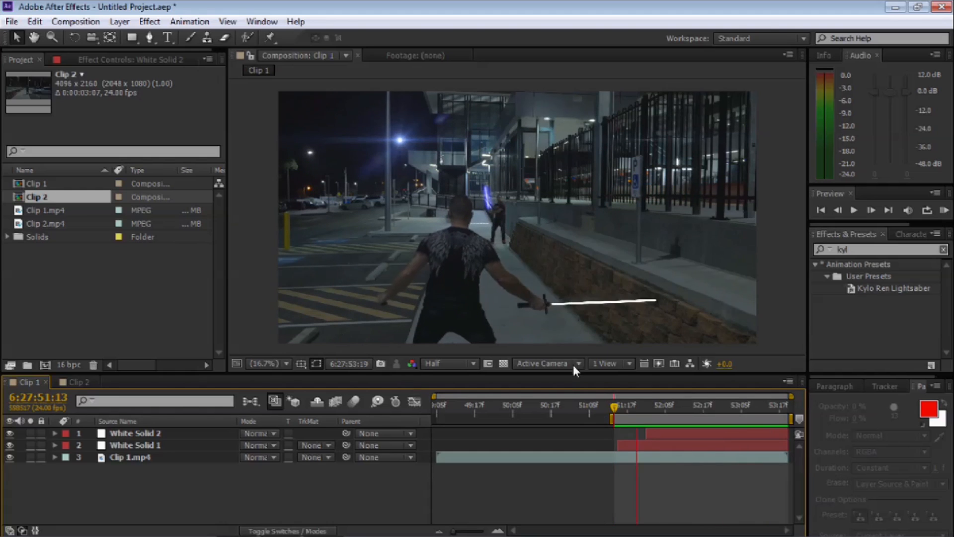
{"action": "key", "text": "space"}
{"action": "key", "text": "z"}
{"action": "left_click", "coordinate": [540, 287]}
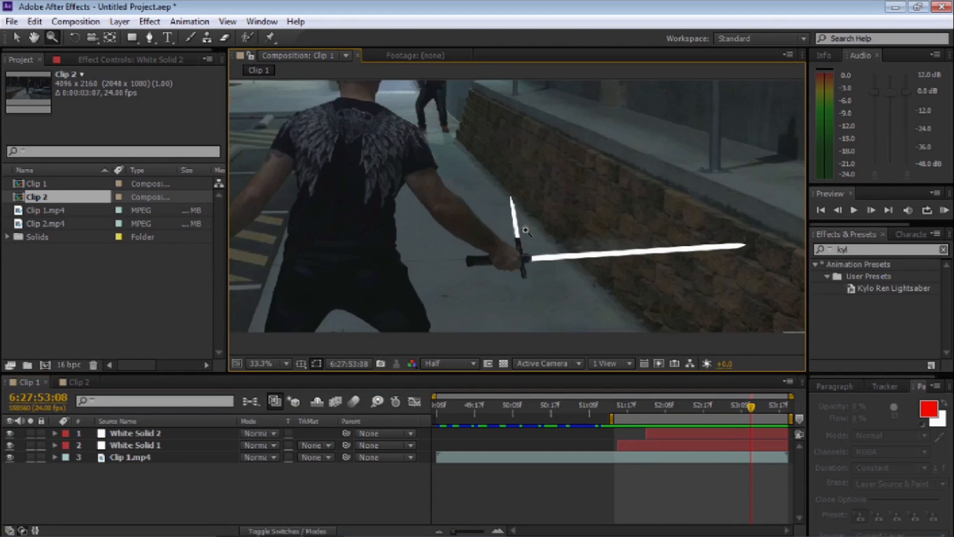
{"action": "key", "text": "space"}
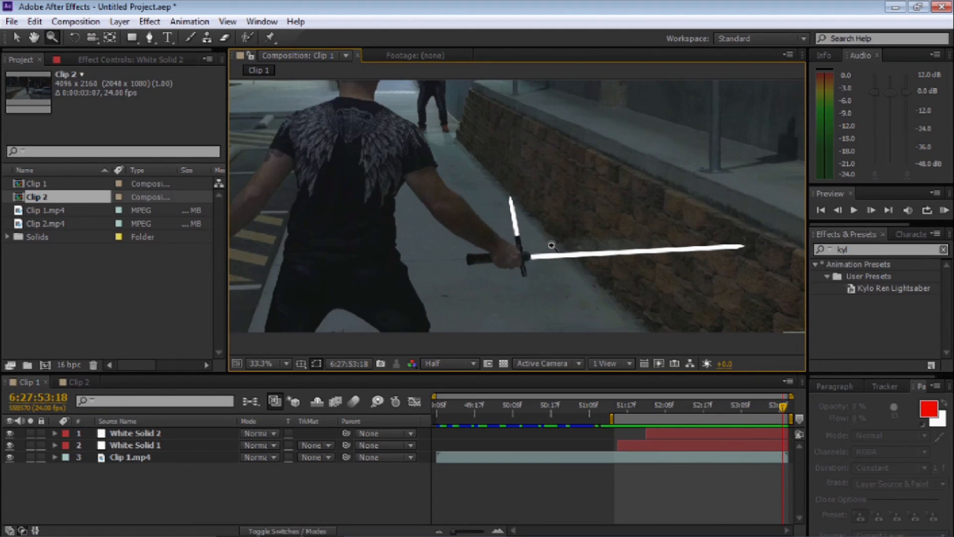
Step: Go to 6:27:51:23, where the first crossguard blade begins, and add a composition-size white solid named White Solid 3
{"action": "key", "text": "v"}
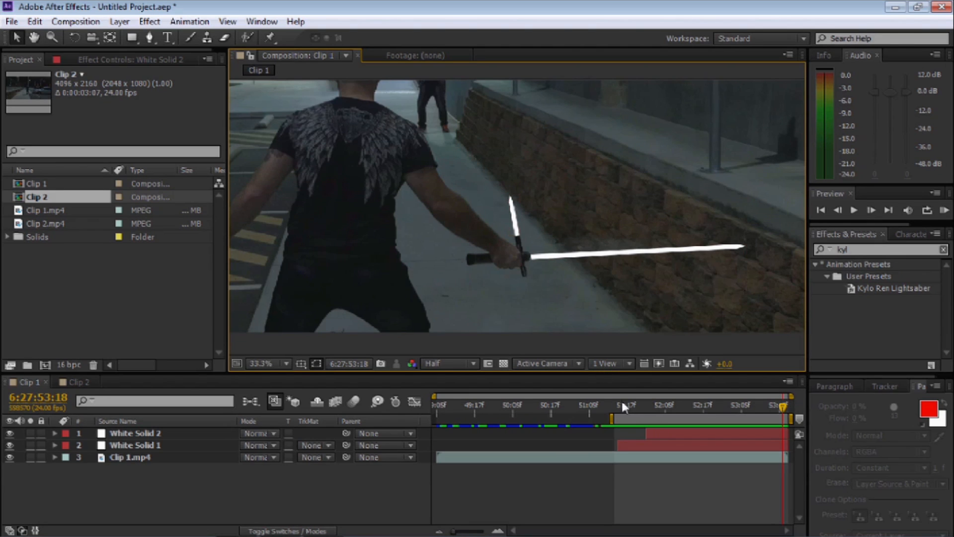
{"action": "left_click", "coordinate": [645, 414]}
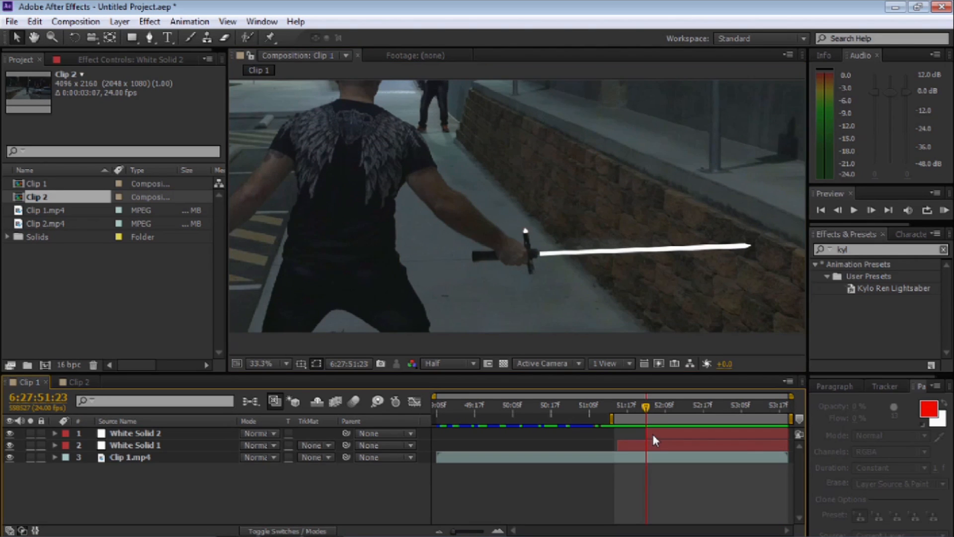
{"action": "left_click", "coordinate": [648, 434]}
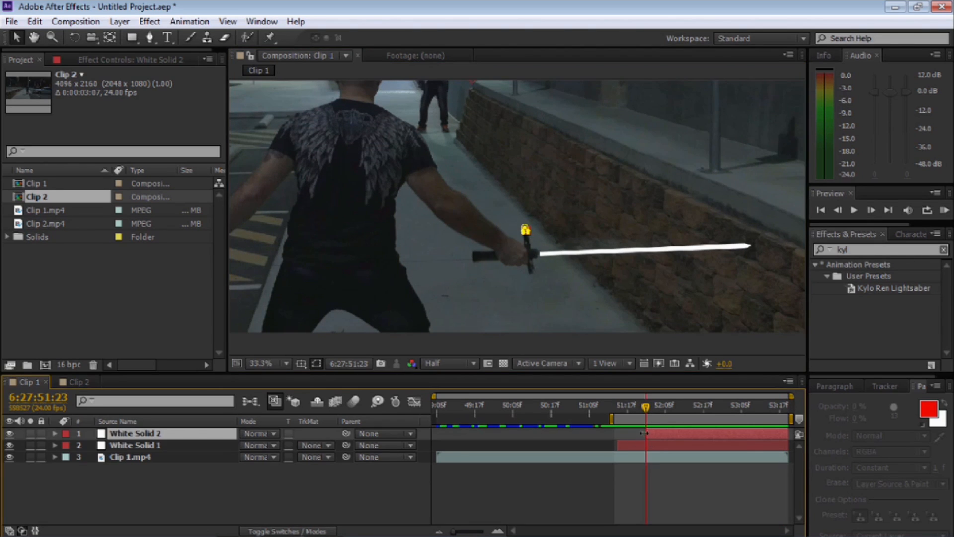
{"action": "left_click", "coordinate": [119, 21]}
{"action": "mouse_move", "coordinate": [187, 34]}
{"action": "left_click", "coordinate": [420, 47]}
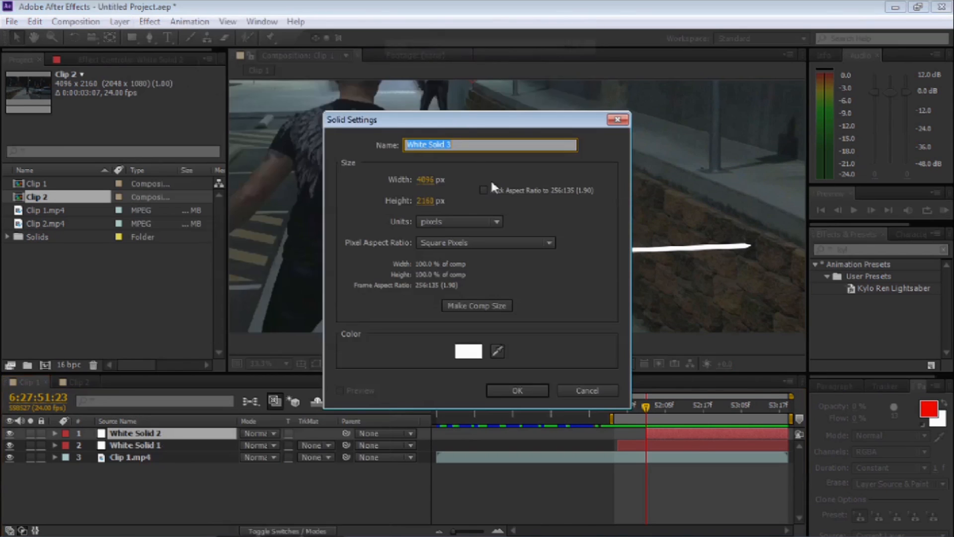
{"action": "left_click", "coordinate": [462, 301]}
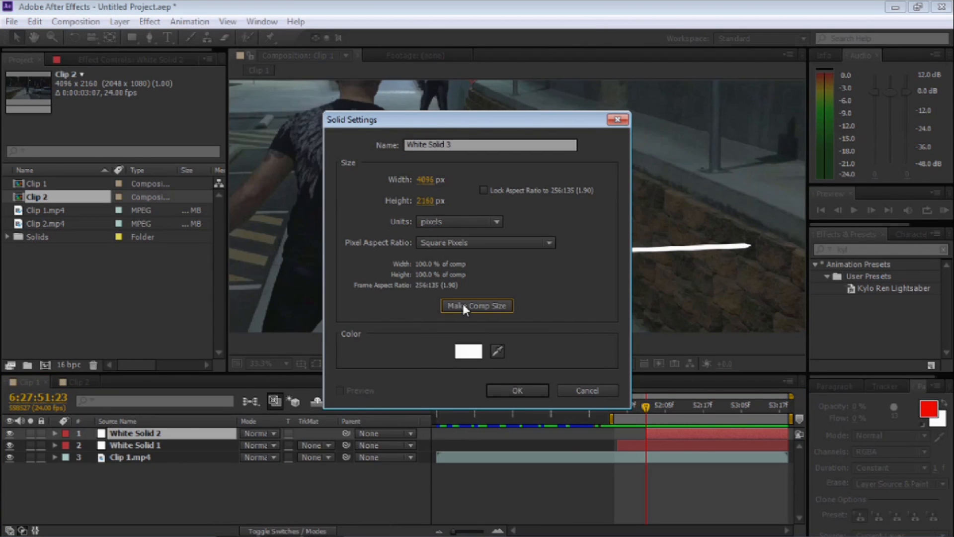
{"action": "left_click", "coordinate": [519, 390]}
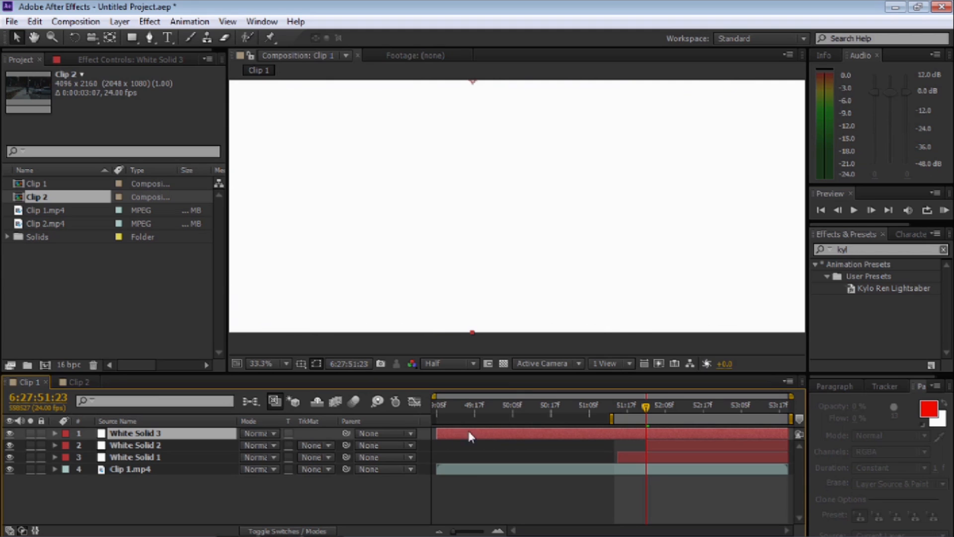
Step: Trim the start of White Solid 3 to 6:27:51:23 and hide the layer
{"action": "left_click_drag", "start_coordinate": [440, 432], "coordinate": [646, 432]}
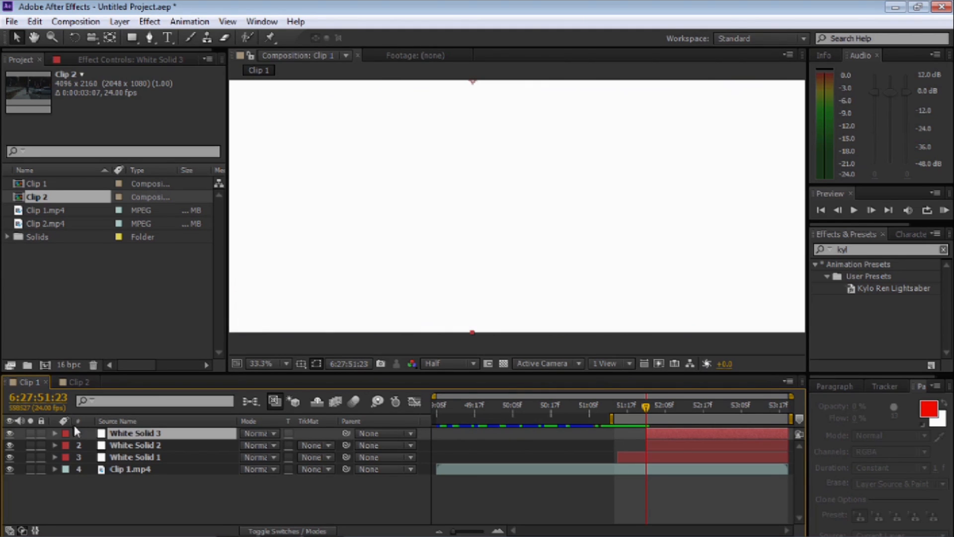
{"action": "left_click", "coordinate": [9, 433]}
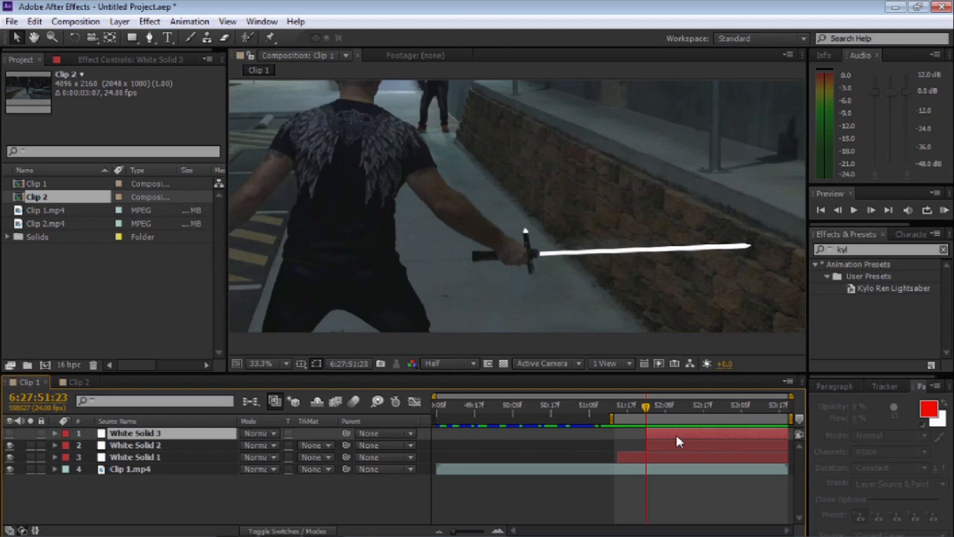
Step: Draw a closed five-point mask on White Solid 3 over the lower crossguard vent of the saber hilt
{"action": "key", "text": "z"}
{"action": "double_click", "coordinate": [533, 278]}
{"action": "key", "text": "h"}
{"action": "left_click_drag", "start_coordinate": [524, 118], "coordinate": [427, 192]}
{"action": "left_click", "coordinate": [150, 38]}
{"action": "left_click", "coordinate": [425, 276]}
{"action": "left_click", "coordinate": [429, 285]}
{"action": "left_click", "coordinate": [421, 295]}
{"action": "left_click", "coordinate": [412, 289]}
{"action": "left_click", "coordinate": [412, 281]}
{"action": "left_click", "coordinate": [425, 277]}
Step: Keyframe the White Solid 3 mask path and stretch its points over the following frames so the lower crossguard blade extends
{"action": "key", "text": "v"}
{"action": "key", "text": "alt+shift+m"}
{"action": "key", "text": "Page_Down"}
{"action": "left_click_drag", "start_coordinate": [422, 296], "coordinate": [431, 335]}
{"action": "left_click_drag", "start_coordinate": [413, 289], "coordinate": [417, 301]}
{"action": "left_click_drag", "start_coordinate": [477, 285], "coordinate": [481, 269]}
{"action": "left_click_drag", "start_coordinate": [433, 271], "coordinate": [468, 285]}
{"action": "key", "text": "Page_Down"}
{"action": "scroll", "coordinate": [479, 243], "scroll_direction": "down", "scroll_amount": 1}
{"action": "left_click_drag", "start_coordinate": [458, 241], "coordinate": [465, 262]}
Step: Show White Solid 3 briefly without mask outlines to check the lower blade's shape, and restore the outlines
{"action": "left_click", "coordinate": [10, 434]}
{"action": "left_click", "coordinate": [316, 364]}
{"action": "left_click", "coordinate": [10, 433]}
{"action": "left_click", "coordinate": [316, 364]}
{"action": "scroll", "coordinate": [467, 239], "scroll_direction": "up", "scroll_amount": 1}
Step: Advance frame by frame to 6:27:53:10, adjusting the White Solid 3 mask points to keep the lower crossguard blade aligned with the hilt
{"action": "key", "text": "Page_Down"}
{"action": "key", "text": "Page_Down"}
{"action": "left_click_drag", "start_coordinate": [409, 169], "coordinate": [405, 174]}
{"action": "key", "text": "Page_Down"}
{"action": "left_click_drag", "start_coordinate": [422, 285], "coordinate": [418, 287]}
{"action": "key", "text": "Page_Down"}
{"action": "key", "text": "Page_Down"}
{"action": "key", "text": "Page_Down"}
{"action": "key", "text": "Page_Down"}
{"action": "key", "text": "Page_Down"}
{"action": "key", "text": "Page_Down"}
{"action": "key", "text": "Page_Down"}
{"action": "left_click_drag", "start_coordinate": [402, 175], "coordinate": [380, 178]}
{"action": "key", "text": "Page_Down"}
{"action": "key", "text": "Page_Down"}
{"action": "left_click_drag", "start_coordinate": [396, 240], "coordinate": [390, 239]}
{"action": "left_click_drag", "start_coordinate": [398, 175], "coordinate": [393, 175]}
{"action": "left_click_drag", "start_coordinate": [412, 283], "coordinate": [405, 286]}
{"action": "key", "text": "Page_Down"}
{"action": "key", "text": "Page_Down"}
{"action": "key", "text": "Page_Down"}
{"action": "key", "text": "Page_Down"}
{"action": "key", "text": "Page_Down"}
{"action": "key", "text": "Page_Down"}
{"action": "key", "text": "Page_Down"}
{"action": "left_click_drag", "start_coordinate": [392, 174], "coordinate": [387, 177]}
{"action": "key", "text": "Page_Down"}
{"action": "key", "text": "Page_Down"}
{"action": "left_click_drag", "start_coordinate": [390, 240], "coordinate": [396, 239]}
{"action": "key", "text": "Page_Down"}
{"action": "key", "text": "Page_Down"}
{"action": "key", "text": "Page_Down"}
{"action": "key", "text": "Page_Down"}
{"action": "key", "text": "Page_Down"}
{"action": "key", "text": "Page_Down"}
{"action": "key", "text": "Page_Down"}
{"action": "left_click_drag", "start_coordinate": [404, 286], "coordinate": [393, 287]}
{"action": "key", "text": "Page_Down"}
{"action": "key", "text": "Page_Down"}
{"action": "key", "text": "Page_Down"}
{"action": "key", "text": "Page_Down"}
{"action": "left_click_drag", "start_coordinate": [395, 240], "coordinate": [390, 240]}
{"action": "key", "text": "Page_Down"}
{"action": "key", "text": "Page_Down"}
{"action": "key", "text": "Page_Down"}
{"action": "key", "text": "Page_Down"}
{"action": "left_click_drag", "start_coordinate": [393, 286], "coordinate": [395, 271]}
{"action": "key", "text": "Page_Down"}
{"action": "key", "text": "Page_Down"}
{"action": "key", "text": "Page_Down"}
{"action": "key", "text": "Page_Down"}
{"action": "key", "text": "Page_Down"}
{"action": "left_click_drag", "start_coordinate": [386, 176], "coordinate": [386, 172]}
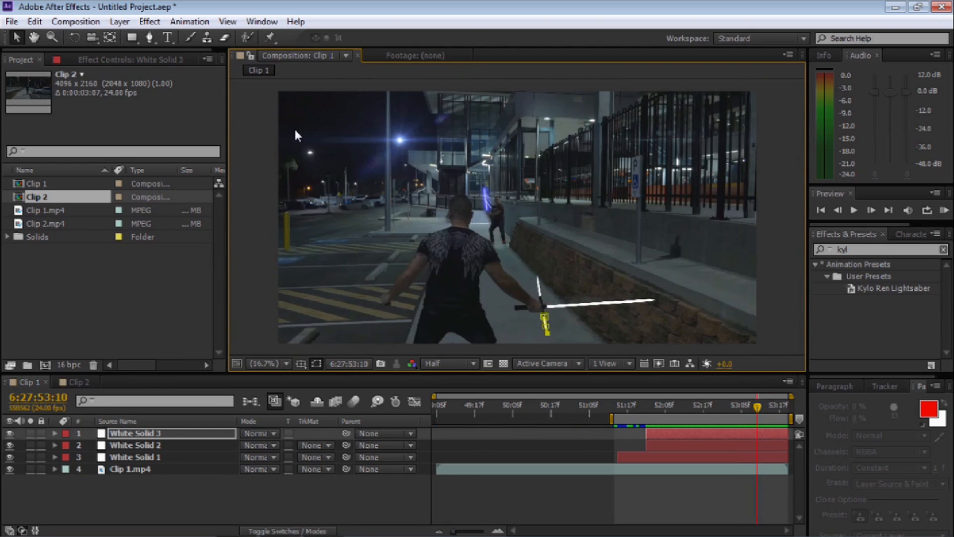
Step: Preview the main blade and both crossguard blades together in motion over the clip
{"action": "key", "text": "KP_0"}
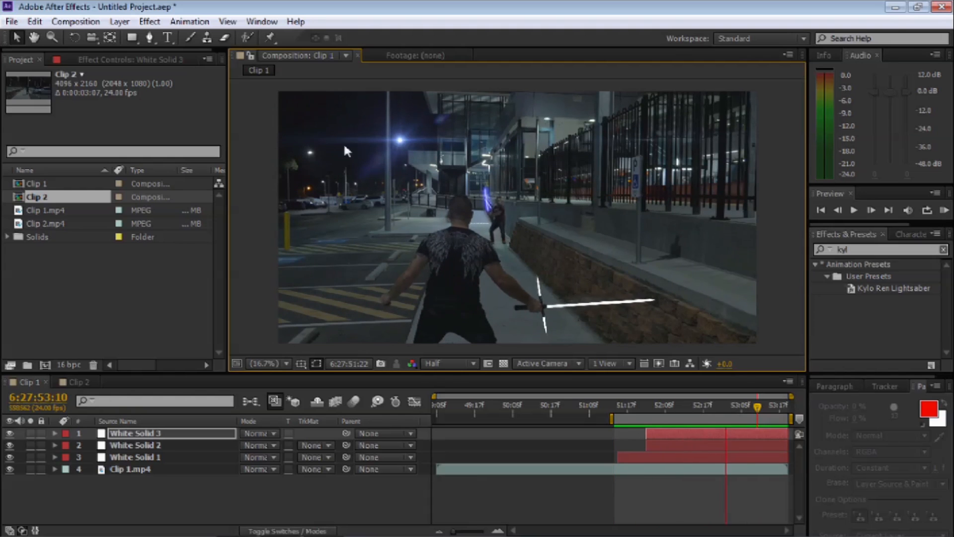
{"action": "key", "text": "space"}
{"action": "key", "text": "space"}
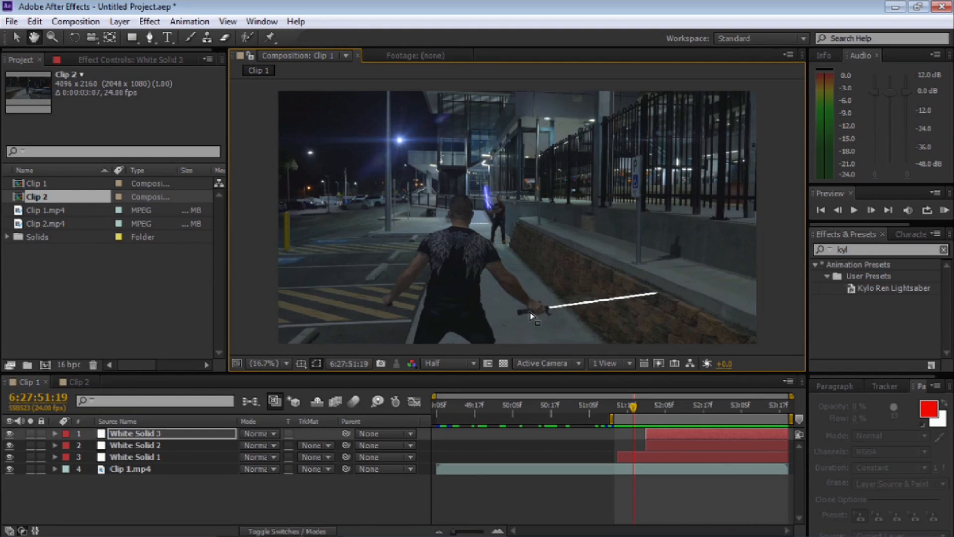
{"action": "key", "text": "space"}
{"action": "left_click", "coordinate": [254, 338]}
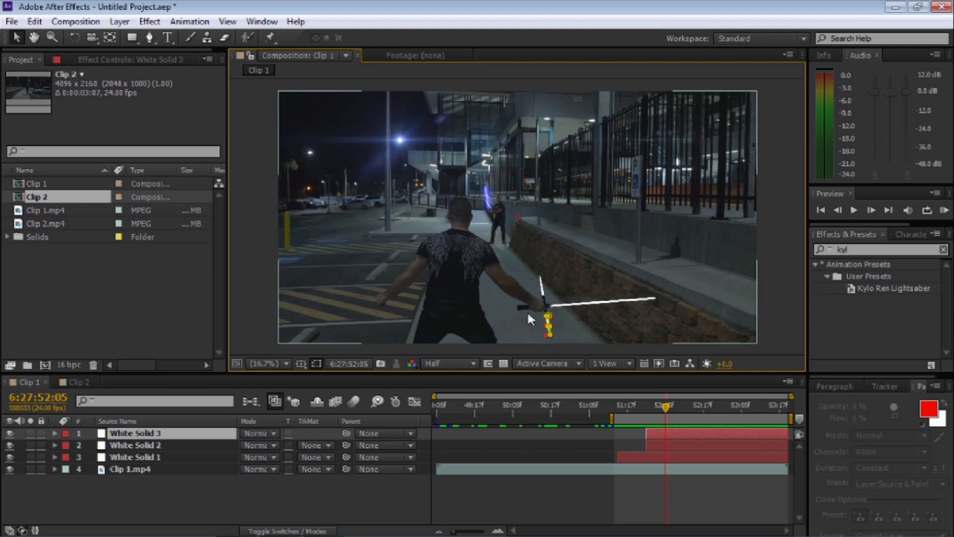
Step: Pre-compose White Solid 1 as "Saber Main", moving all attributes into the new composition
{"action": "left_click", "coordinate": [122, 458]}
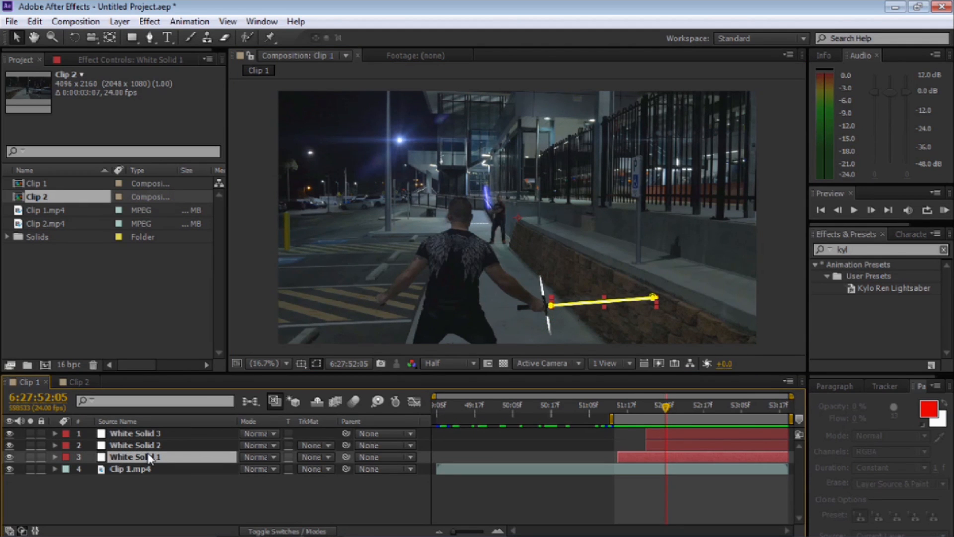
{"action": "left_click", "coordinate": [120, 22]}
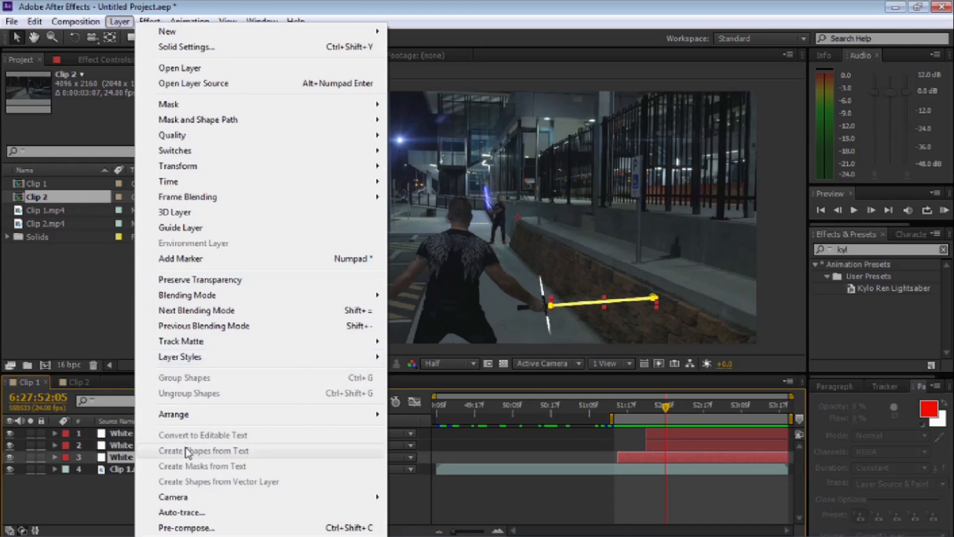
{"action": "left_click", "coordinate": [187, 527]}
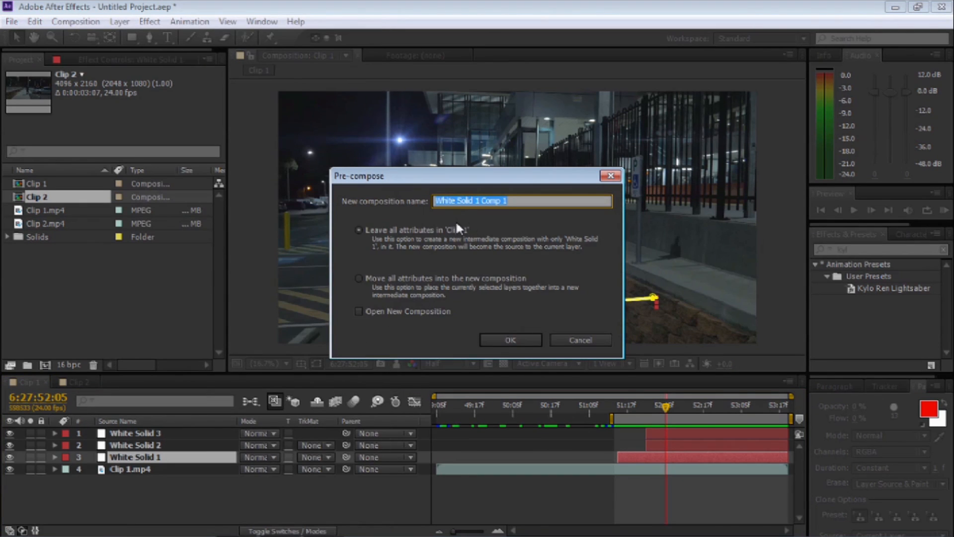
{"action": "left_click", "coordinate": [362, 279]}
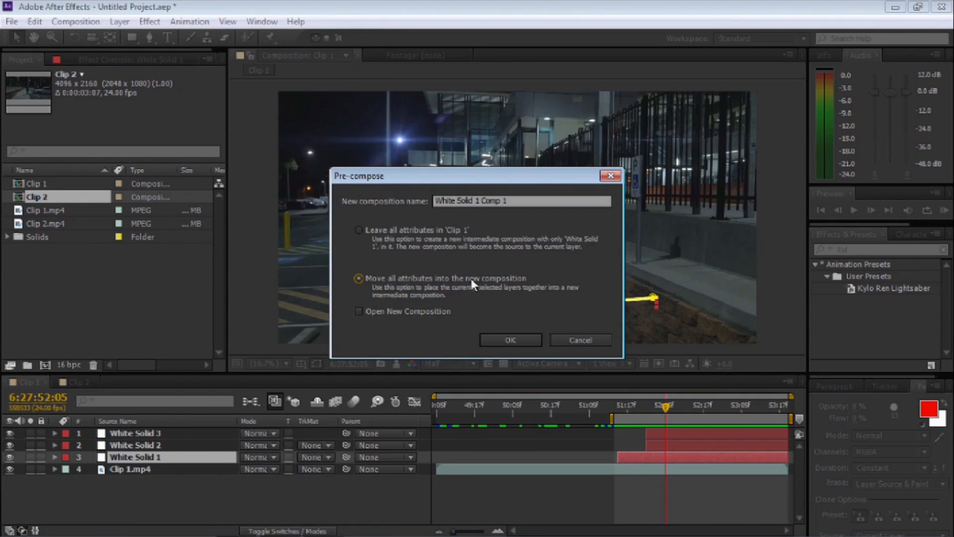
{"action": "left_click", "coordinate": [516, 200]}
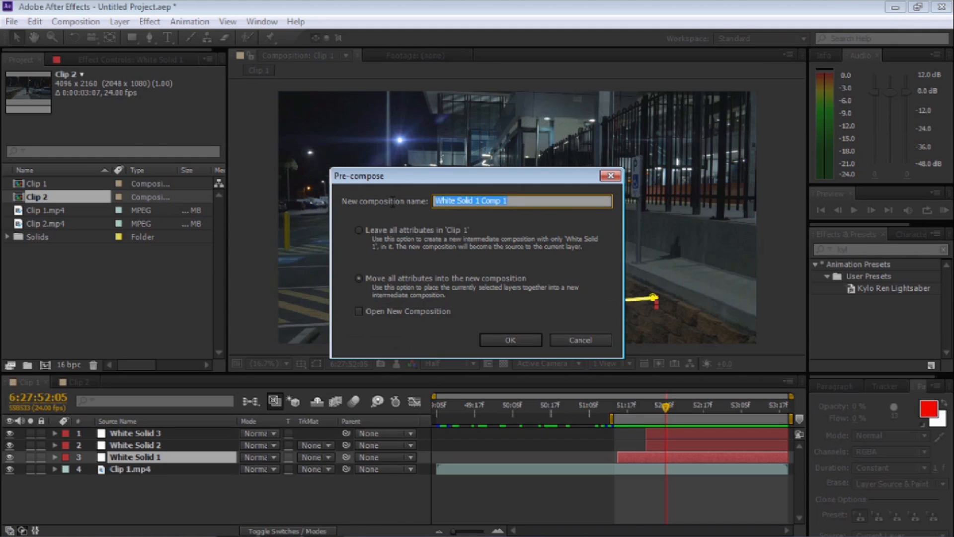
{"action": "type", "text": "Saber Main"}
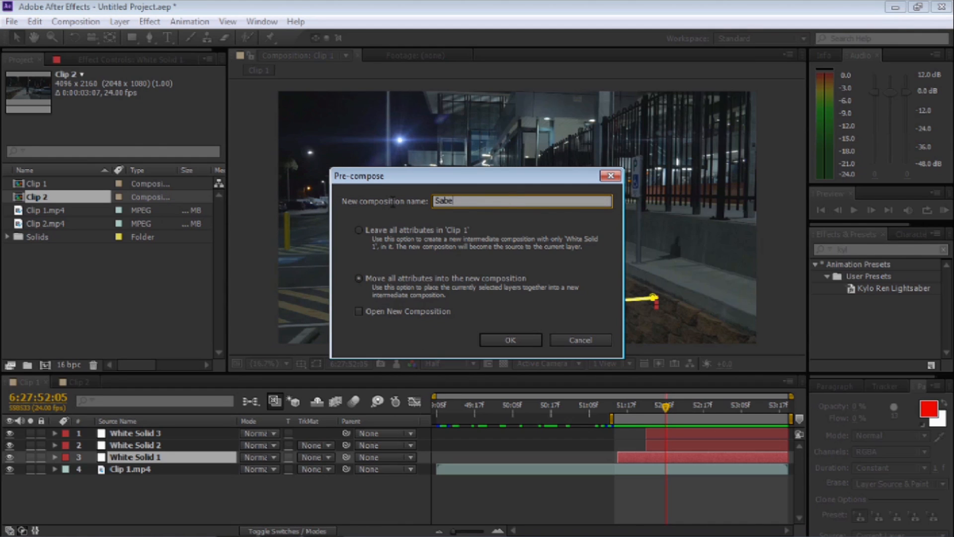
{"action": "left_click", "coordinate": [505, 340]}
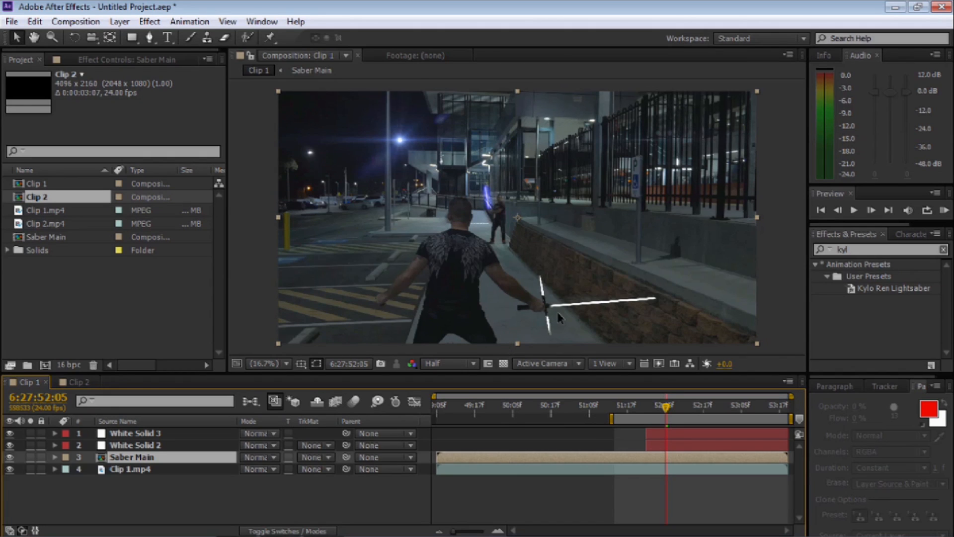
Step: Open the Saber Main composition and duplicate White Solid 1 three times
{"action": "double_click", "coordinate": [132, 456]}
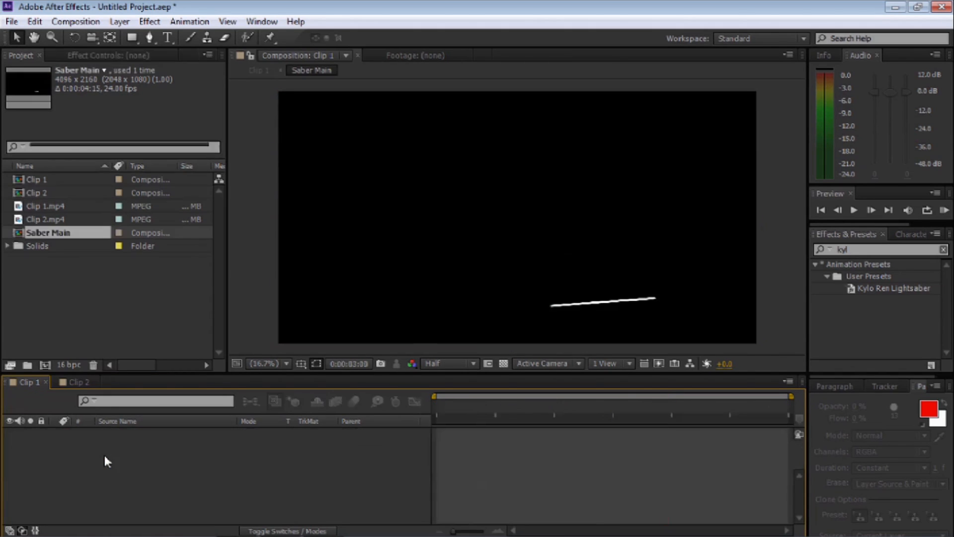
{"action": "left_click", "coordinate": [104, 433]}
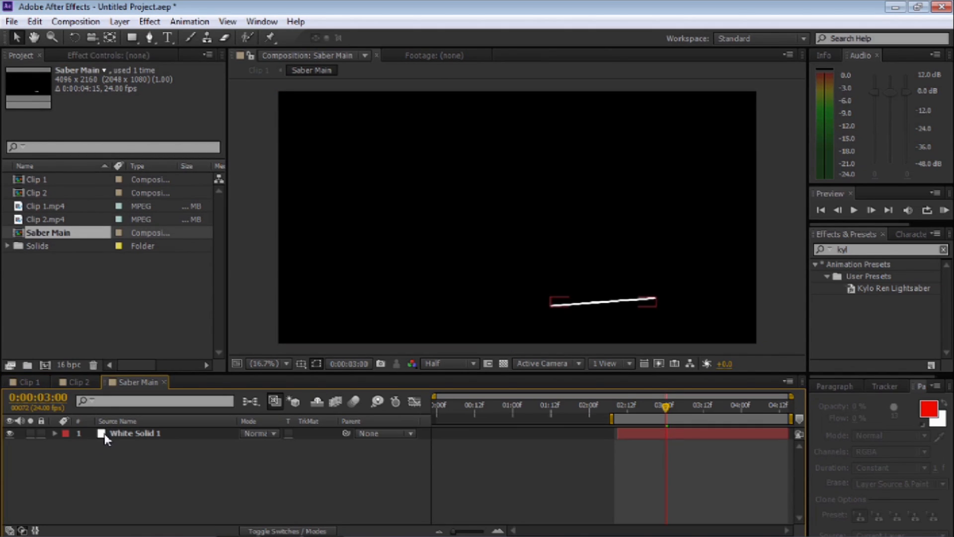
{"action": "key", "text": "ctrl+d"}
{"action": "key", "text": "ctrl+d"}
{"action": "key", "text": "ctrl+d"}
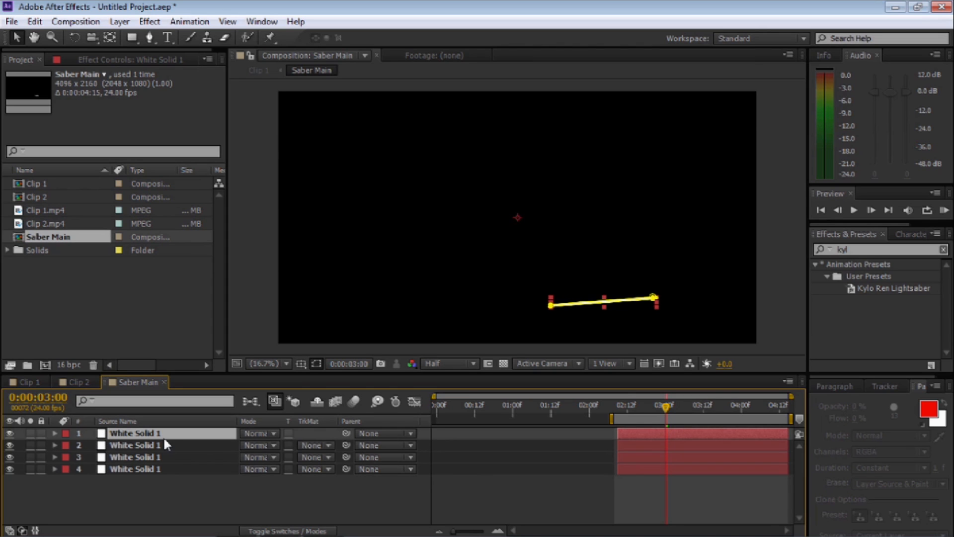
Step: Add a composition-size black solid (000000) named Black Solid 1 and place it beneath the four white solids
{"action": "left_click", "coordinate": [119, 22]}
{"action": "mouse_move", "coordinate": [196, 33]}
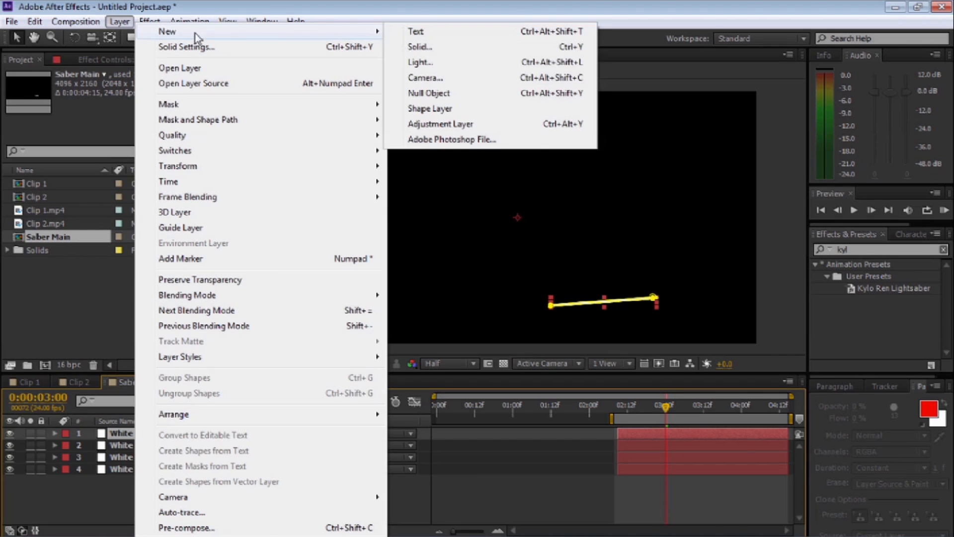
{"action": "left_click", "coordinate": [429, 48]}
{"action": "left_click", "coordinate": [468, 351]}
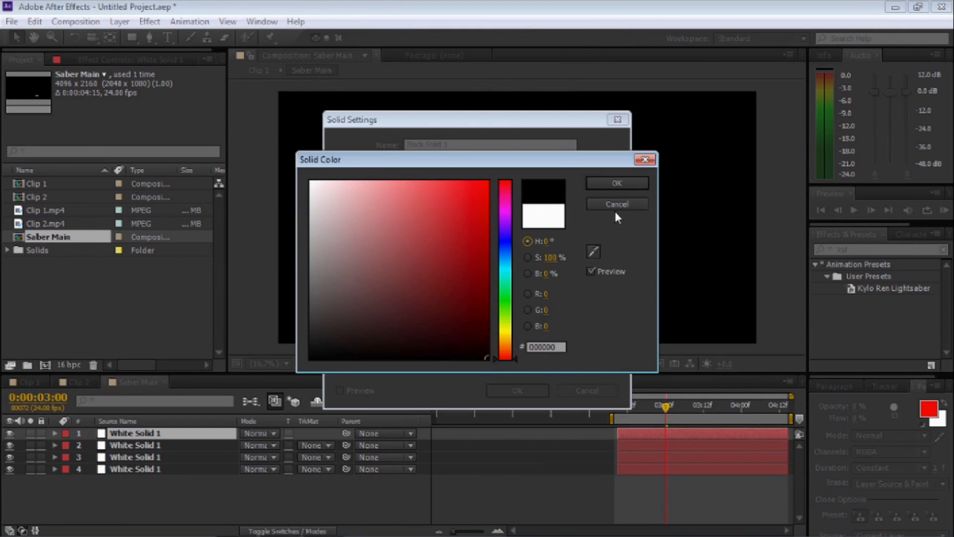
{"action": "left_click", "coordinate": [615, 182]}
{"action": "left_click", "coordinate": [499, 309]}
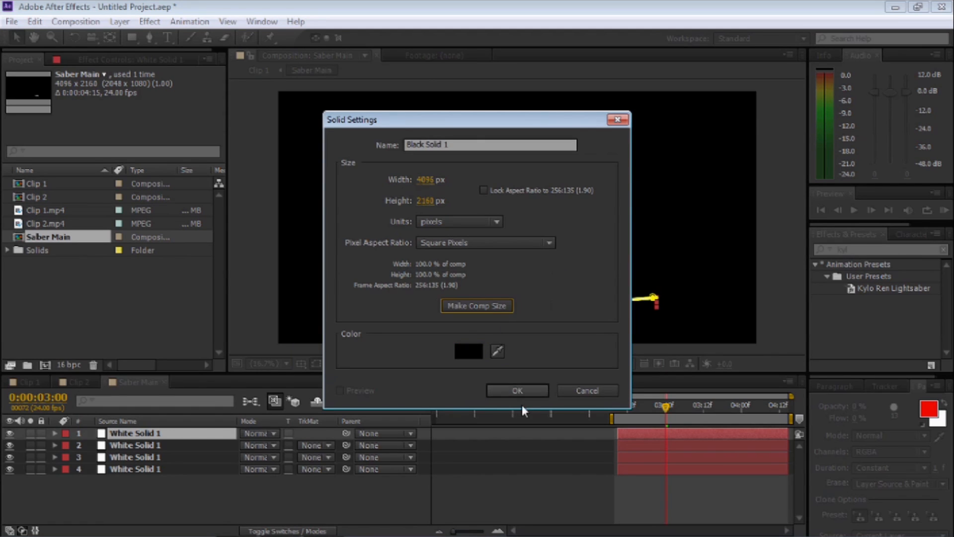
{"action": "left_click", "coordinate": [521, 390]}
{"action": "left_click_drag", "start_coordinate": [187, 433], "coordinate": [168, 504]}
Step: Set the mask feather of the lowest White Solid 1 layer, layer 4, to 5 pixels
{"action": "left_click", "coordinate": [141, 467]}
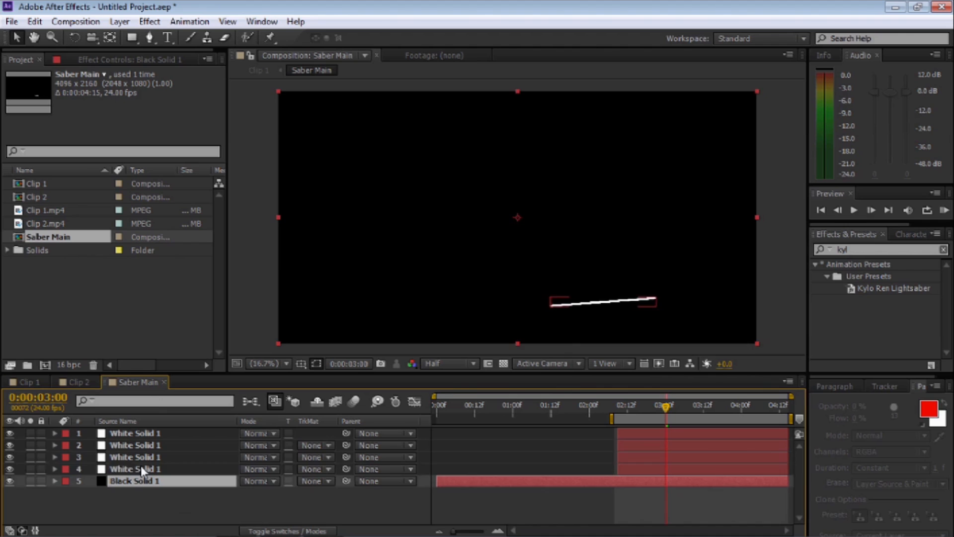
{"action": "key", "text": "m"}
{"action": "key", "text": "m"}
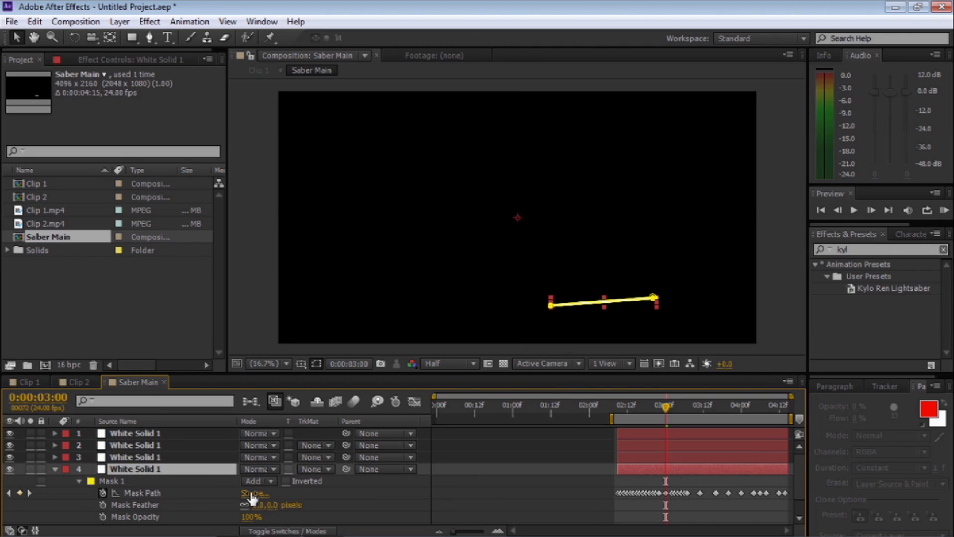
{"action": "left_click", "coordinate": [272, 504]}
{"action": "type", "text": "5"}
{"action": "left_click", "coordinate": [344, 505]}
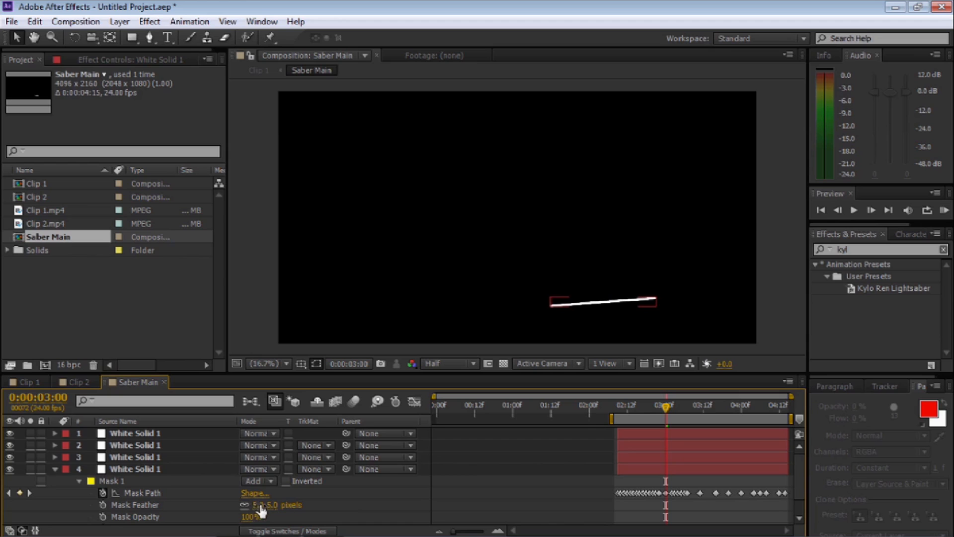
{"action": "left_click", "coordinate": [54, 467]}
Step: Set the mask feather of the White Solid 1 copy on layer 3 to 35 pixels
{"action": "left_click", "coordinate": [132, 457]}
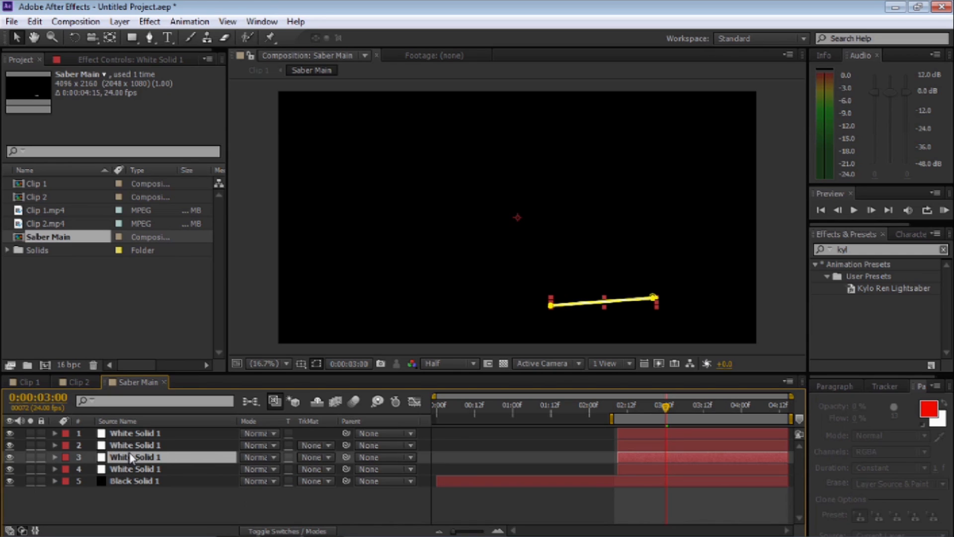
{"action": "key", "text": "m"}
{"action": "key", "text": "m"}
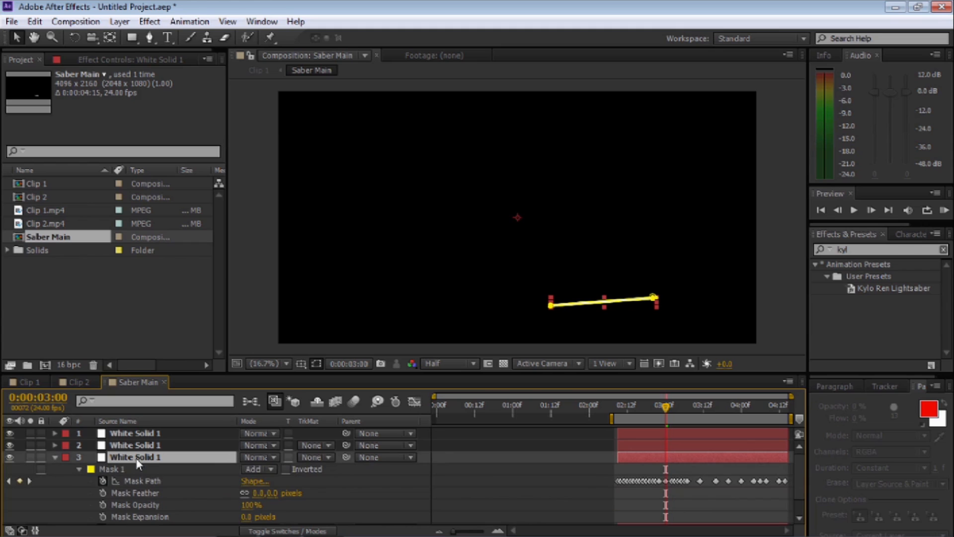
{"action": "left_click", "coordinate": [274, 492]}
{"action": "type", "text": "35"}
{"action": "left_click", "coordinate": [341, 490]}
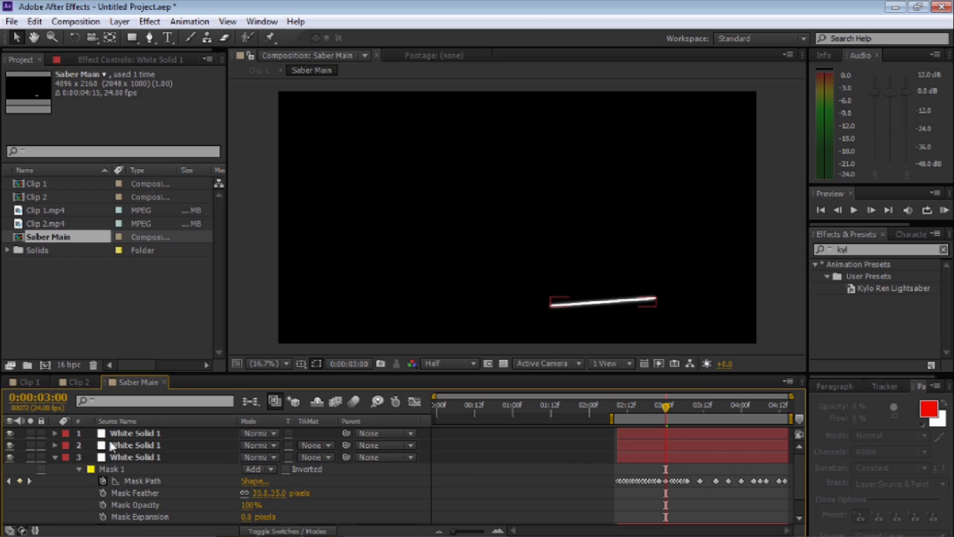
{"action": "left_click", "coordinate": [53, 455]}
Step: Set a mask feather for the White Solid 1 copy on layer 2
{"action": "left_click", "coordinate": [117, 445]}
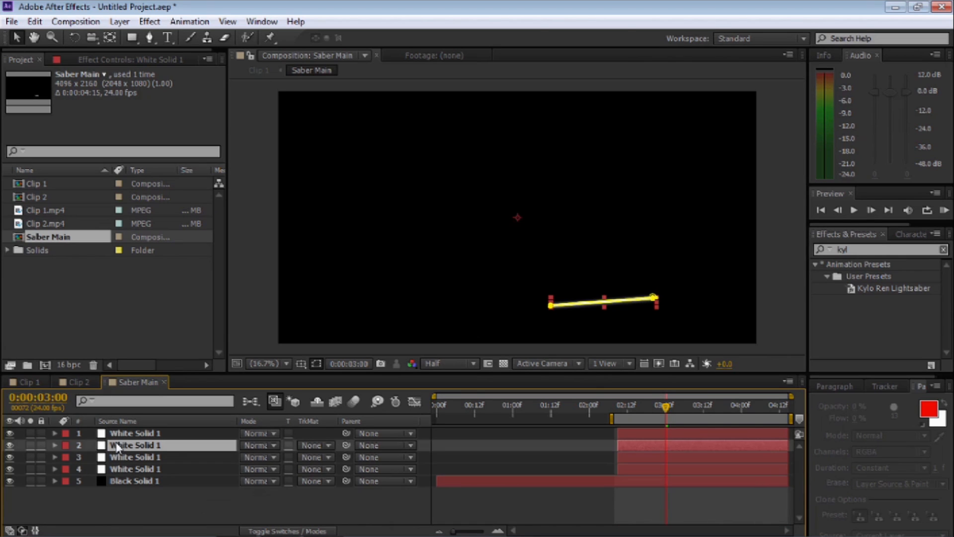
{"action": "key", "text": "m"}
{"action": "key", "text": "m"}
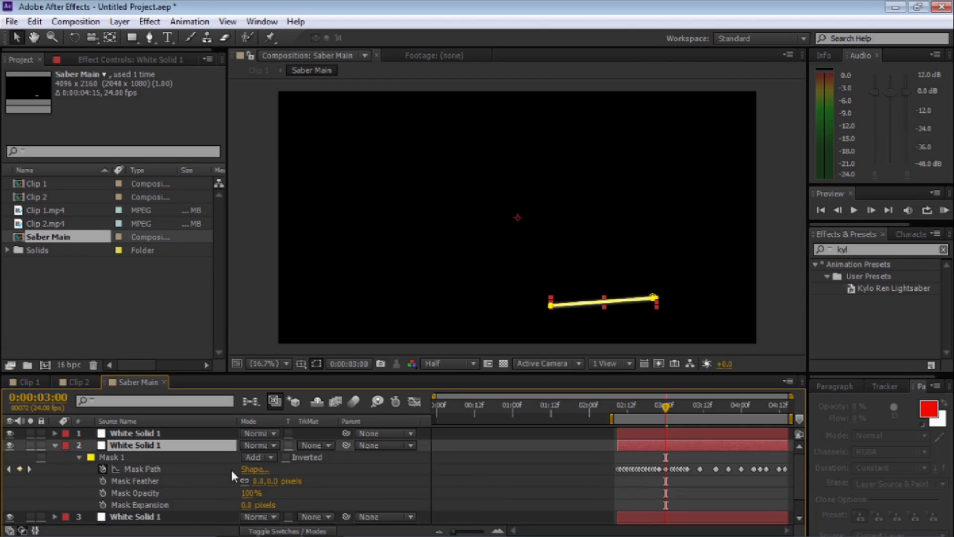
{"action": "left_click", "coordinate": [274, 481]}
{"action": "left_click", "coordinate": [55, 444]}
Step: Set the mask feather of the topmost White Solid 1 copy, layer 1, to 45 pixels
{"action": "left_click", "coordinate": [123, 435]}
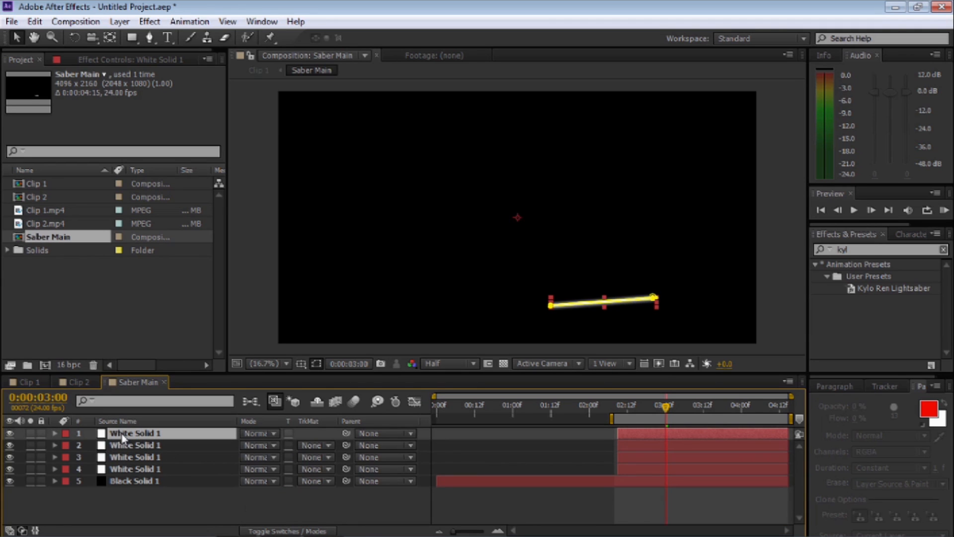
{"action": "key", "text": "m"}
{"action": "key", "text": "m"}
{"action": "left_click", "coordinate": [272, 468]}
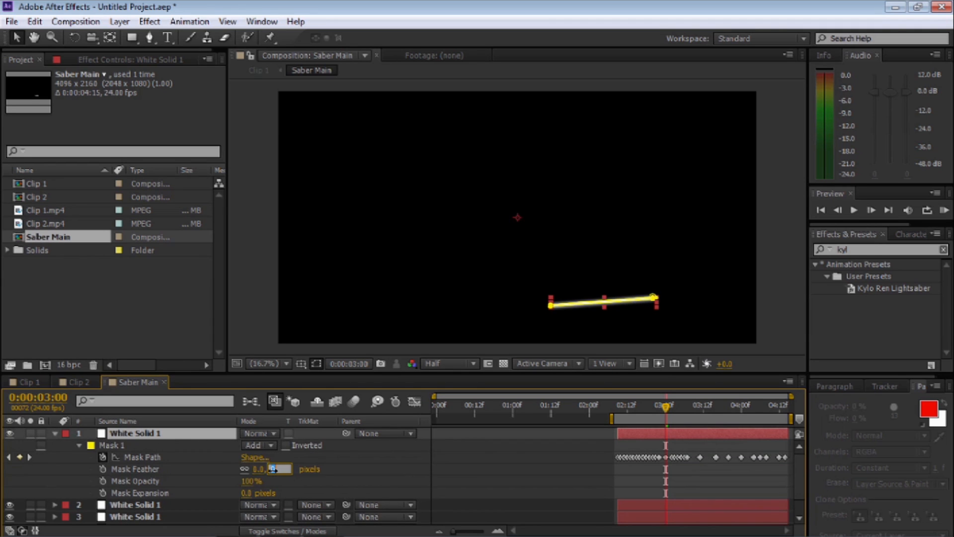
{"action": "type", "text": "45"}
{"action": "left_click", "coordinate": [54, 433]}
{"action": "left_click", "coordinate": [548, 335]}
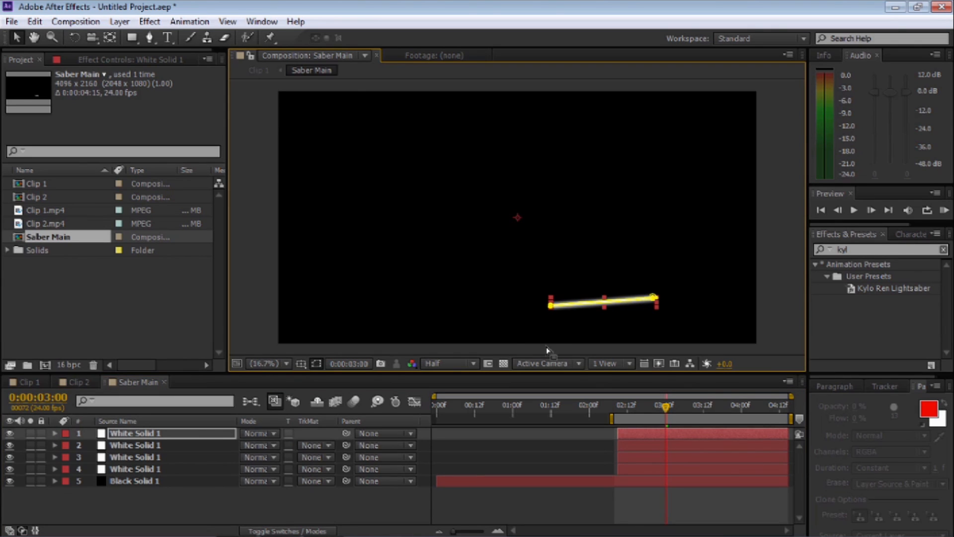
Step: Return to the Clip 1 composition and set the Saber Main layer's blending mode to Screen
{"action": "left_click", "coordinate": [28, 382]}
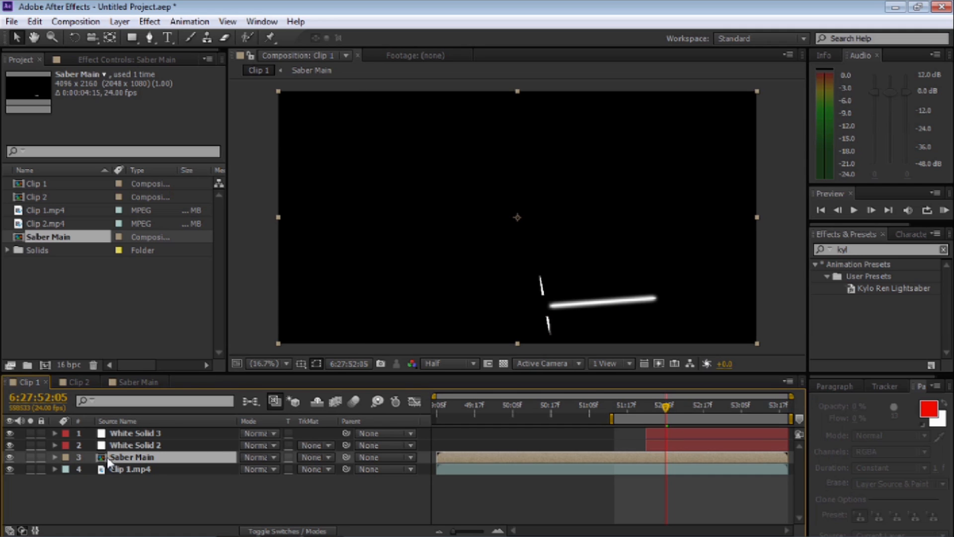
{"action": "left_click", "coordinate": [256, 456]}
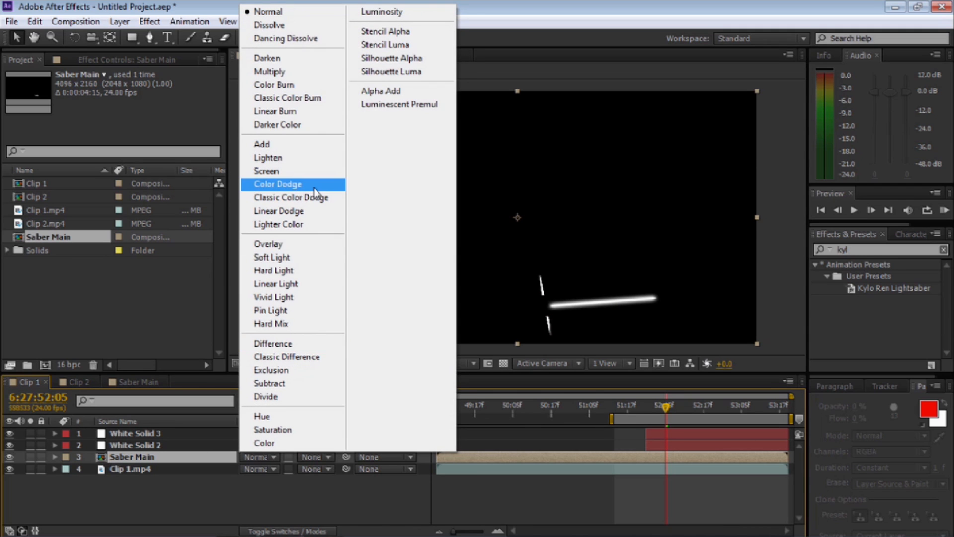
{"action": "left_click", "coordinate": [305, 176]}
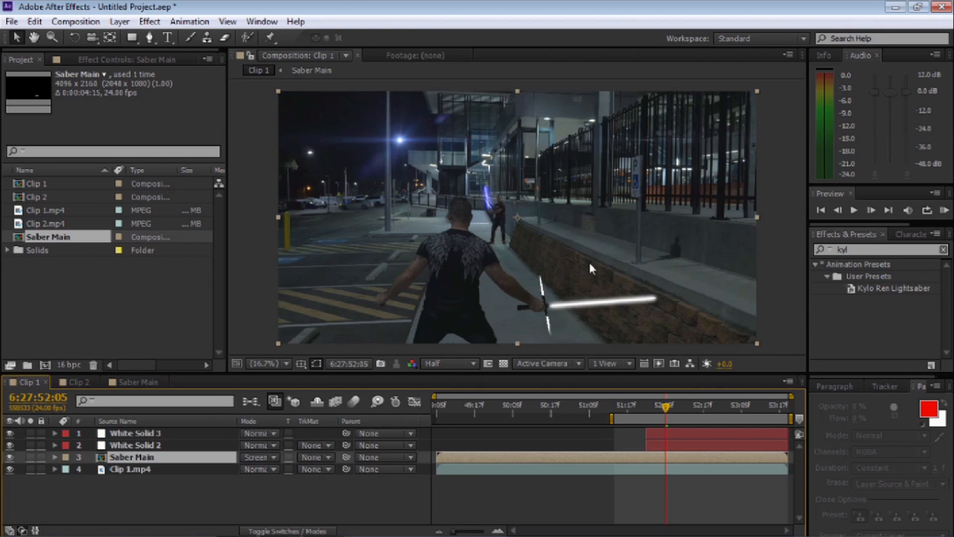
Step: Search the effects and presets for "KYLO" and apply the Kylo Ren Lightsaber preset to the Saber Main layer
{"action": "left_click", "coordinate": [862, 289]}
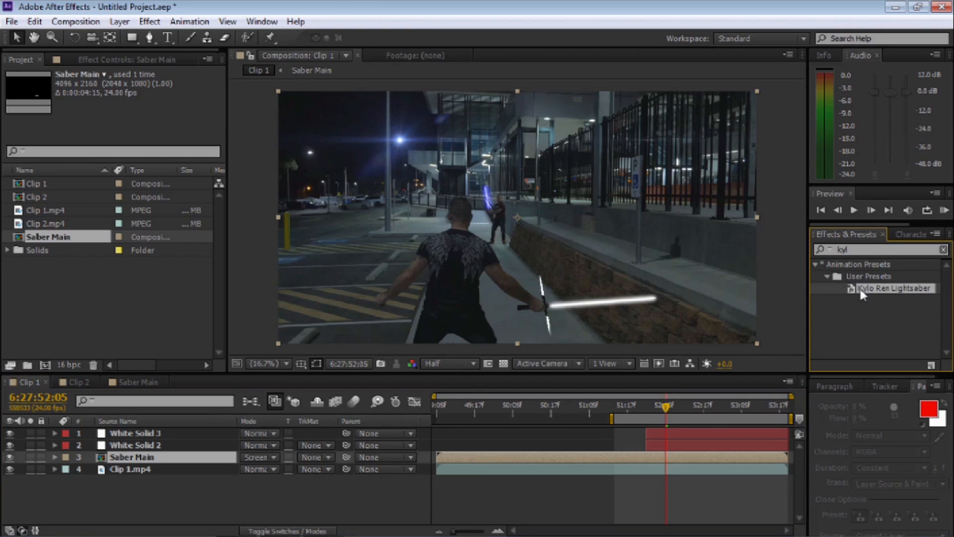
{"action": "left_click", "coordinate": [856, 249]}
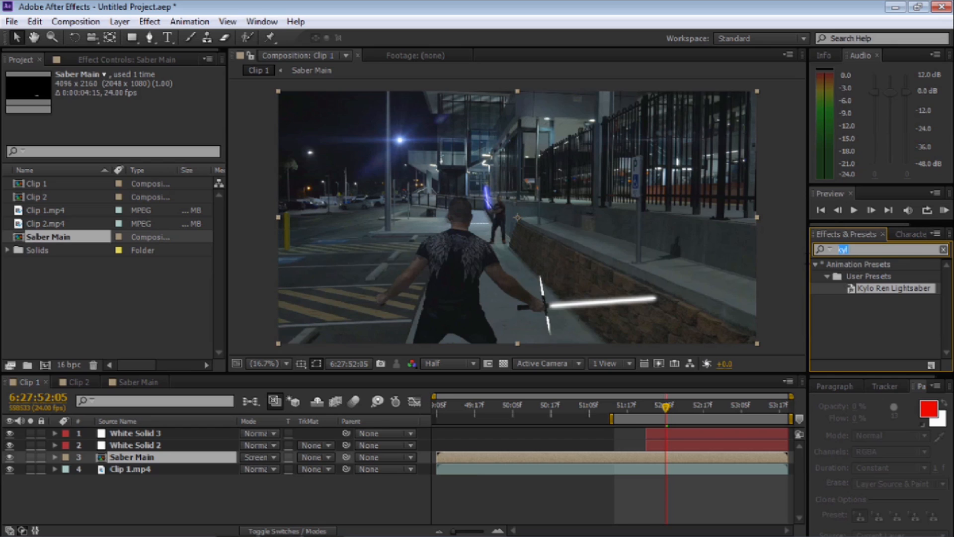
{"action": "type", "text": "KYLO"}
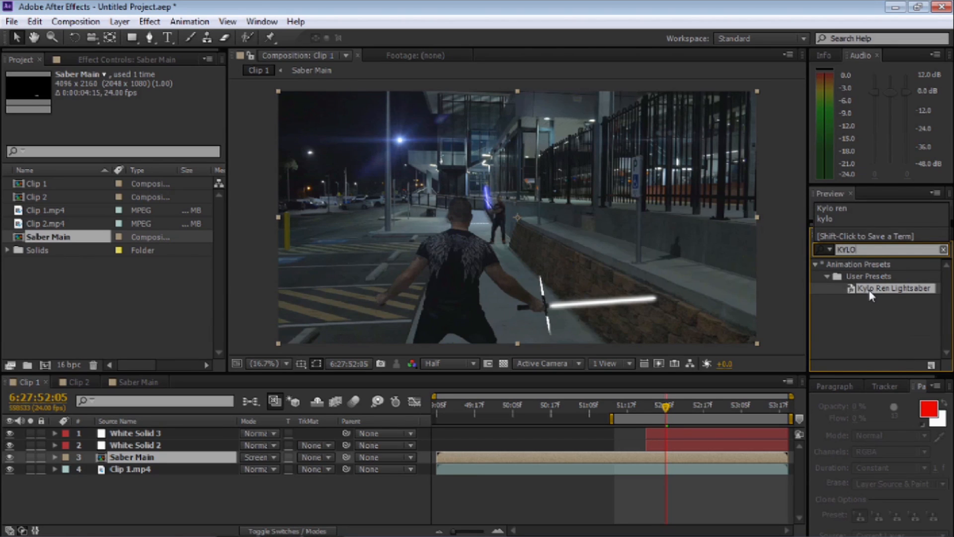
{"action": "left_click_drag", "start_coordinate": [870, 294], "coordinate": [139, 459]}
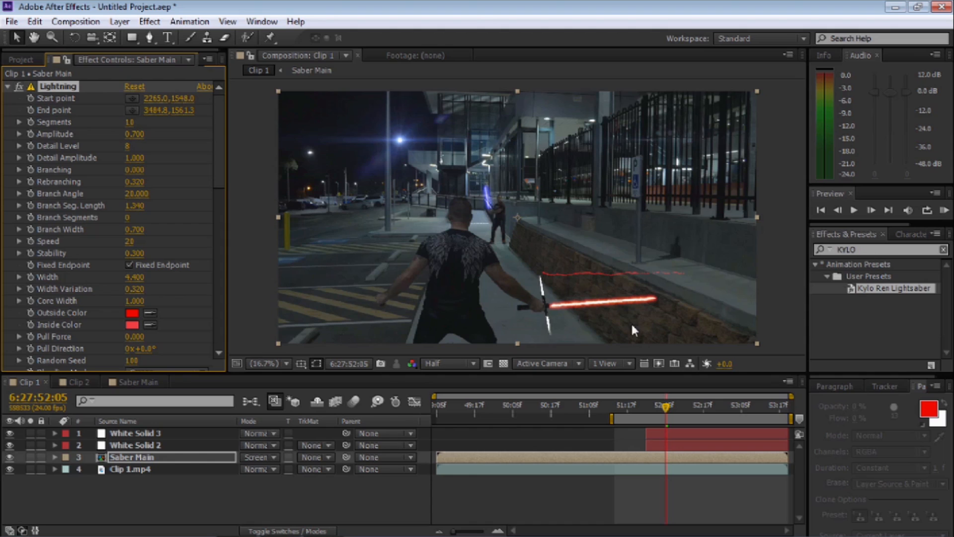
Step: Extend the work area so that it spans the whole Clip 1 timeline
{"action": "left_click_drag", "start_coordinate": [686, 419], "coordinate": [508, 421]}
{"action": "left_click_drag", "start_coordinate": [615, 419], "coordinate": [792, 420]}
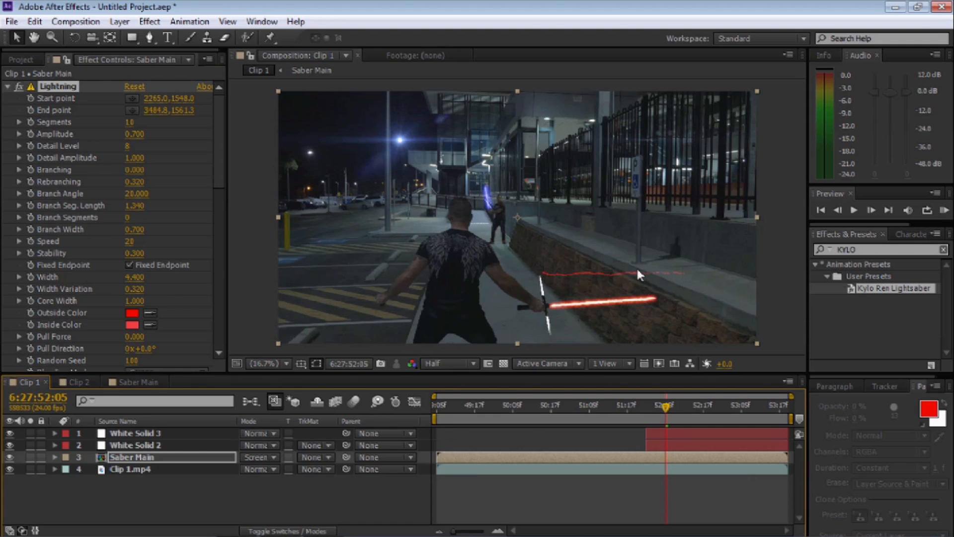
Step: Place the Lightning effect's start point at the red blade's tip, about 3213, 1764, and its end point at the hilt, about 2324, 1834
{"action": "key", "text": "z"}
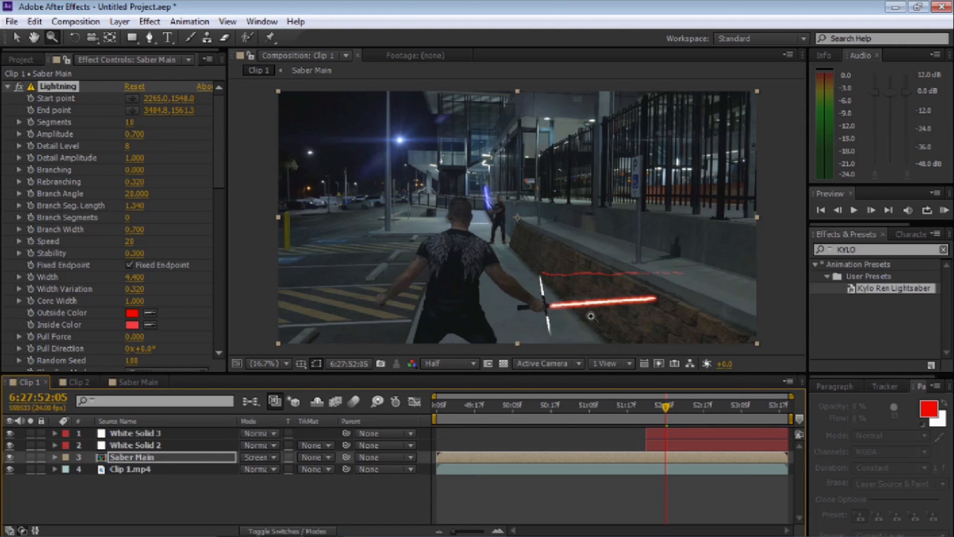
{"action": "left_click", "coordinate": [590, 316]}
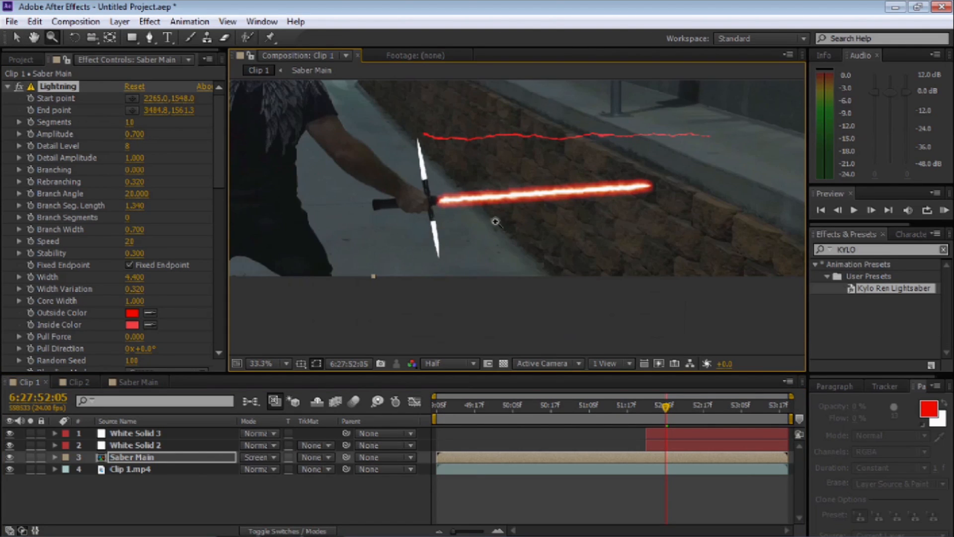
{"action": "left_click", "coordinate": [7, 86]}
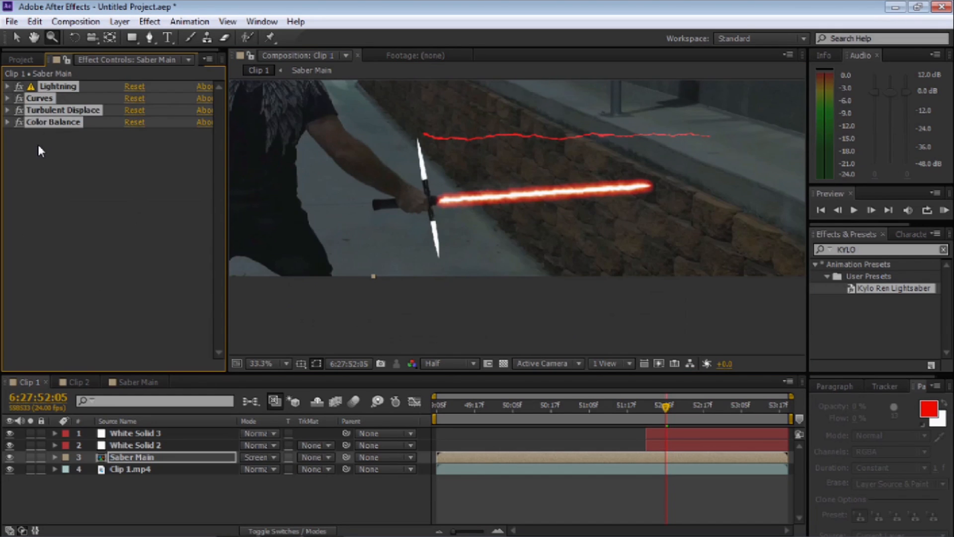
{"action": "left_click", "coordinate": [33, 99]}
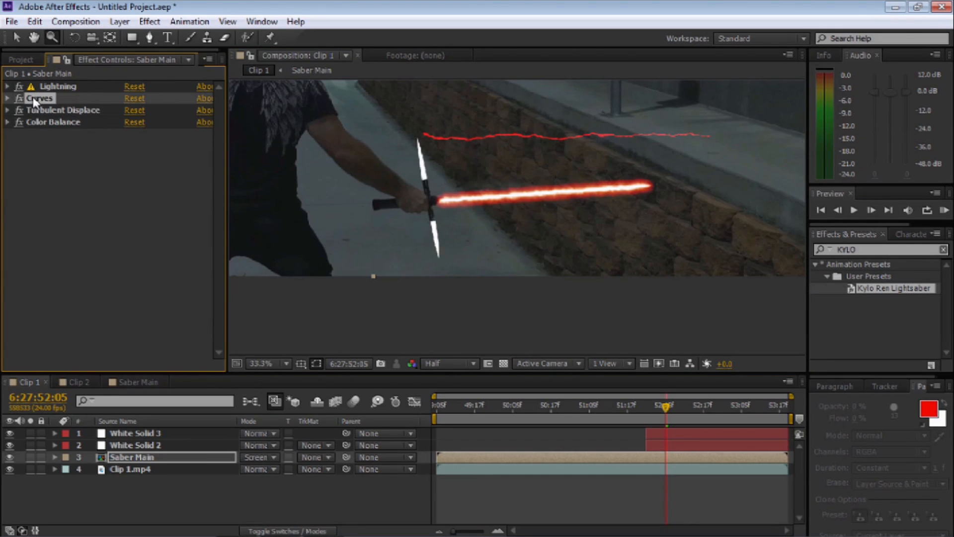
{"action": "left_click", "coordinate": [47, 87]}
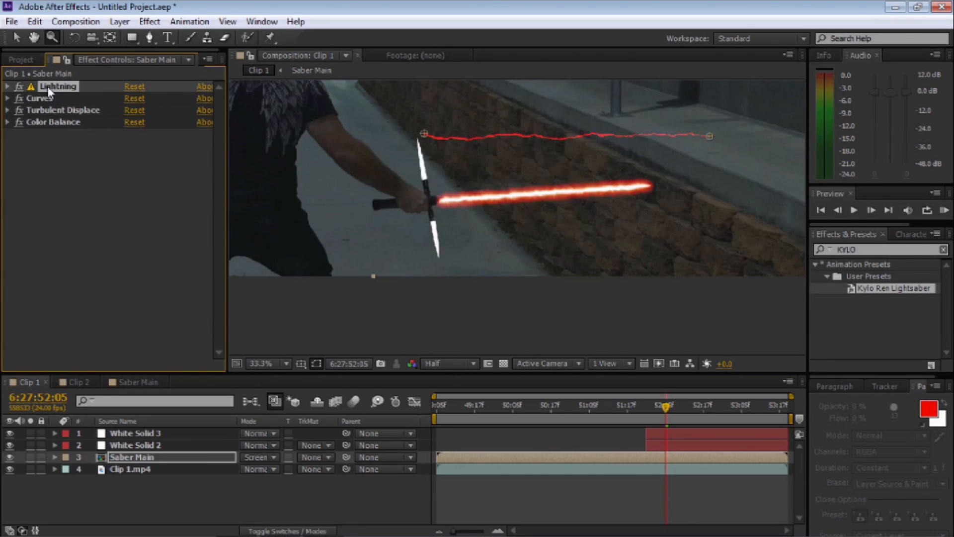
{"action": "left_click", "coordinate": [7, 87]}
{"action": "left_click_drag", "start_coordinate": [222, 139], "coordinate": [223, 265]}
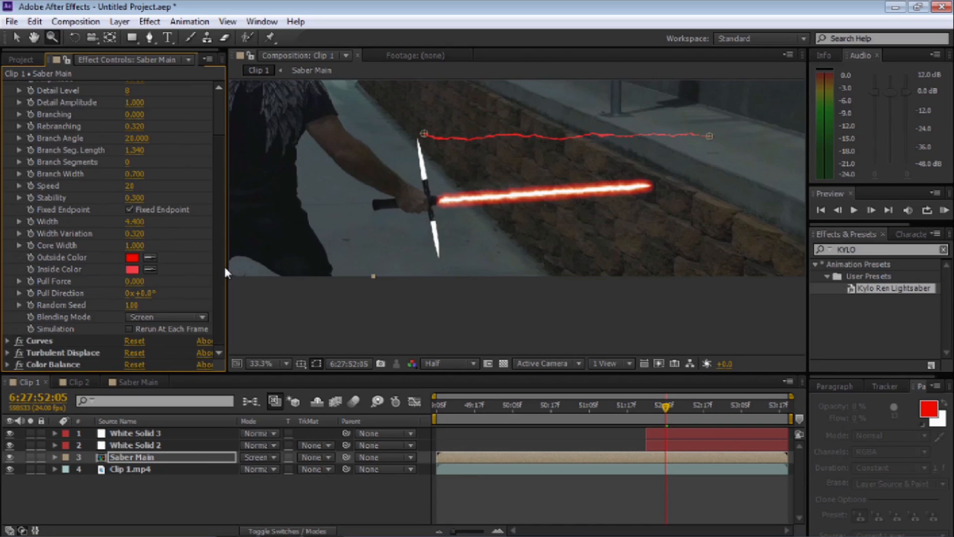
{"action": "left_click_drag", "start_coordinate": [227, 146], "coordinate": [217, 86]}
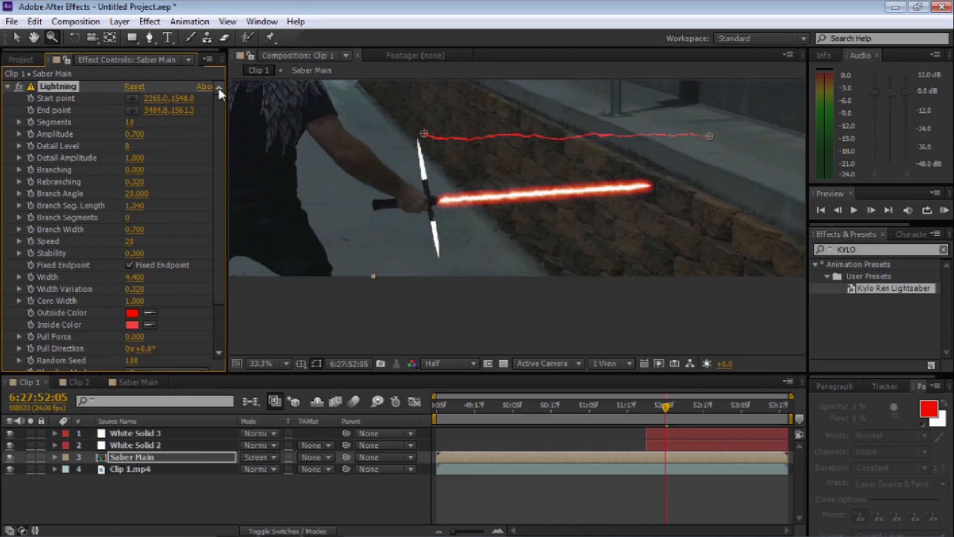
{"action": "key", "text": "v"}
{"action": "left_click_drag", "start_coordinate": [424, 134], "coordinate": [564, 159]}
{"action": "left_click_drag", "start_coordinate": [644, 174], "coordinate": [646, 184]}
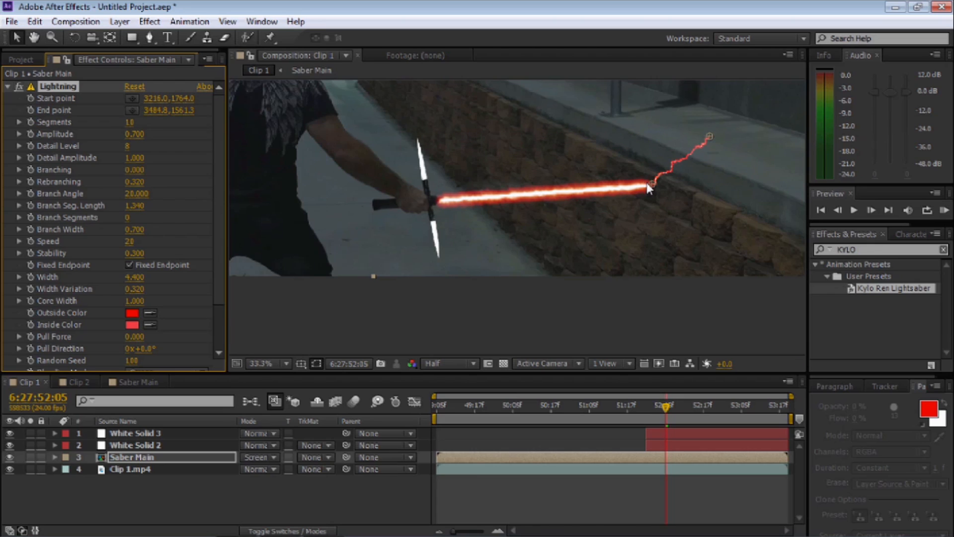
{"action": "left_click_drag", "start_coordinate": [710, 137], "coordinate": [439, 199]}
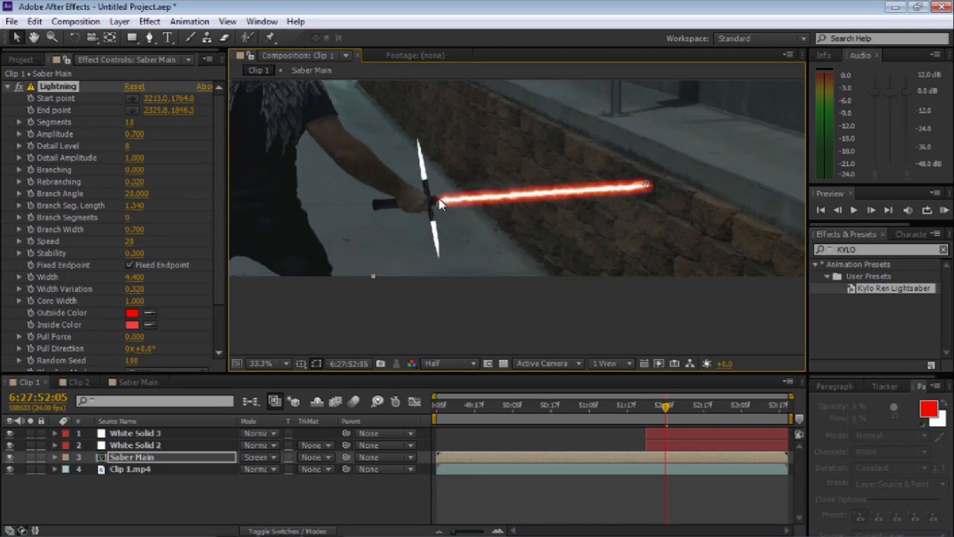
Step: Read the warning attached to the Lightning effect, dismiss it and collapse the effect's settings
{"action": "left_click", "coordinate": [30, 87]}
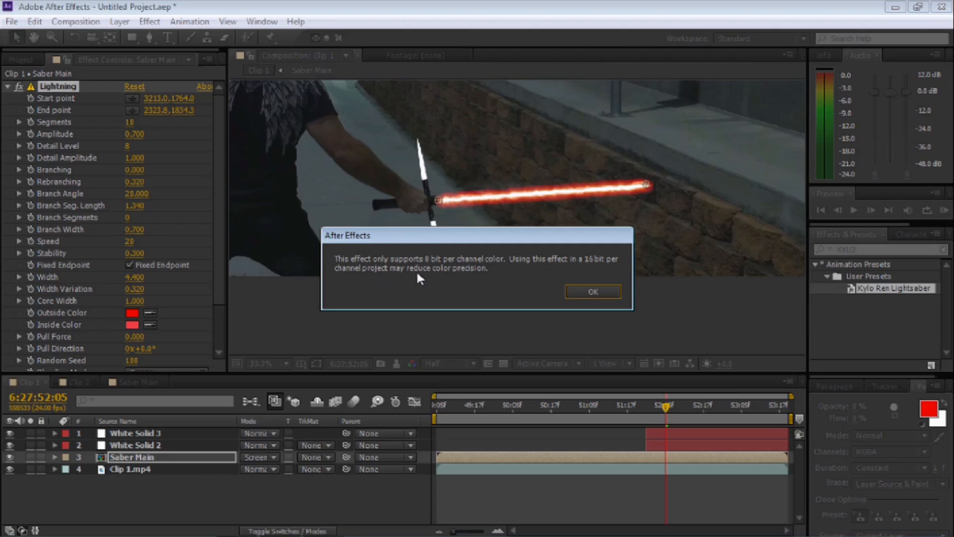
{"action": "left_click", "coordinate": [580, 293]}
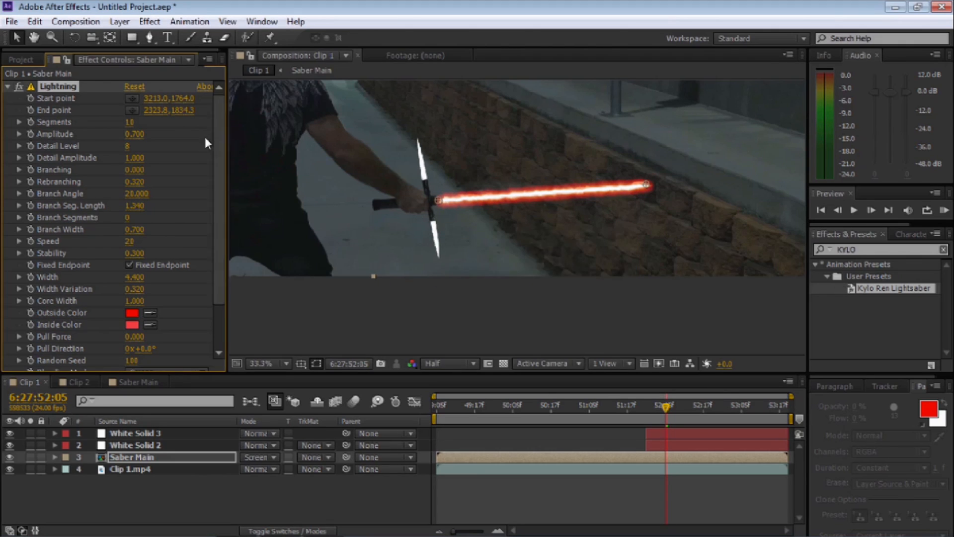
{"action": "left_click", "coordinate": [7, 86]}
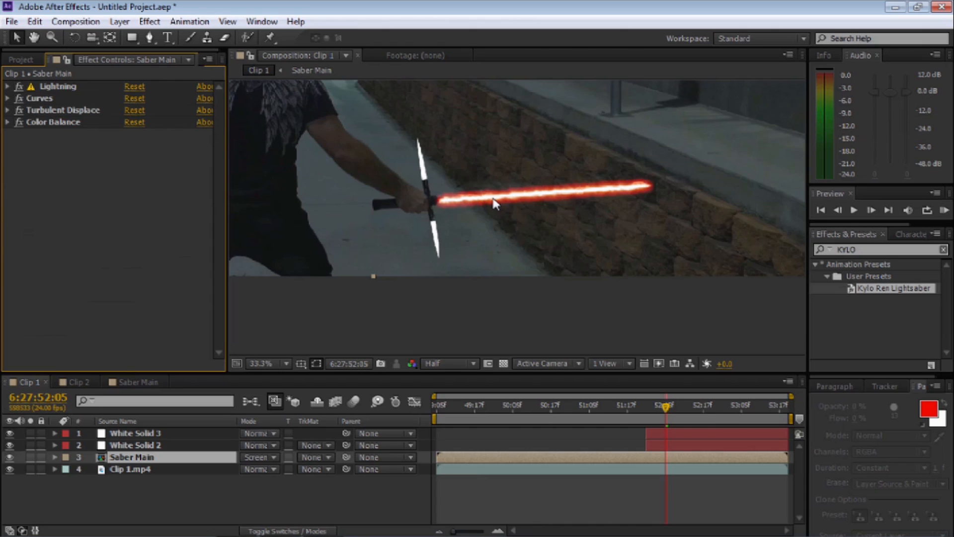
Step: Lower the lower control point of the RGB curve slightly in Saber Main's Curves effect
{"action": "left_click", "coordinate": [7, 98]}
{"action": "left_click_drag", "start_coordinate": [114, 210], "coordinate": [114, 212]}
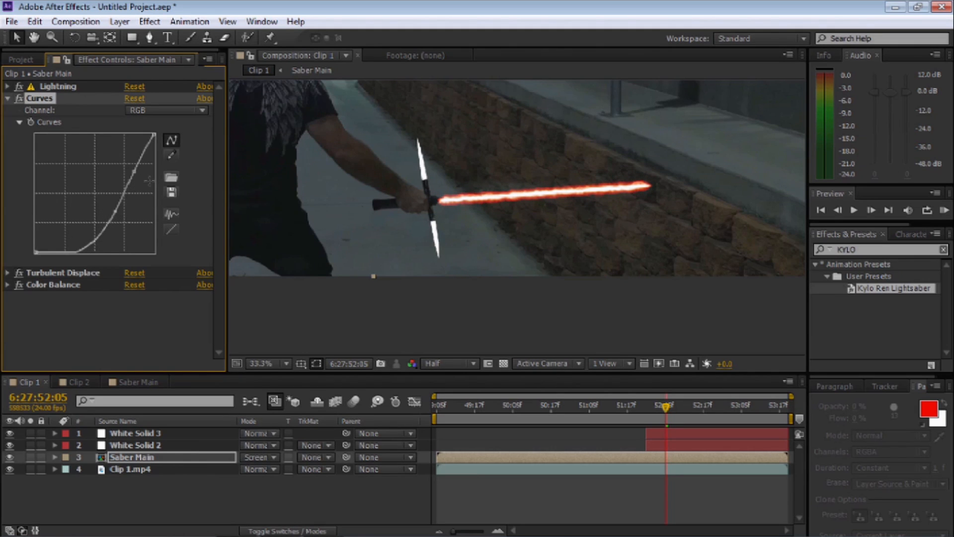
{"action": "left_click", "coordinate": [8, 98]}
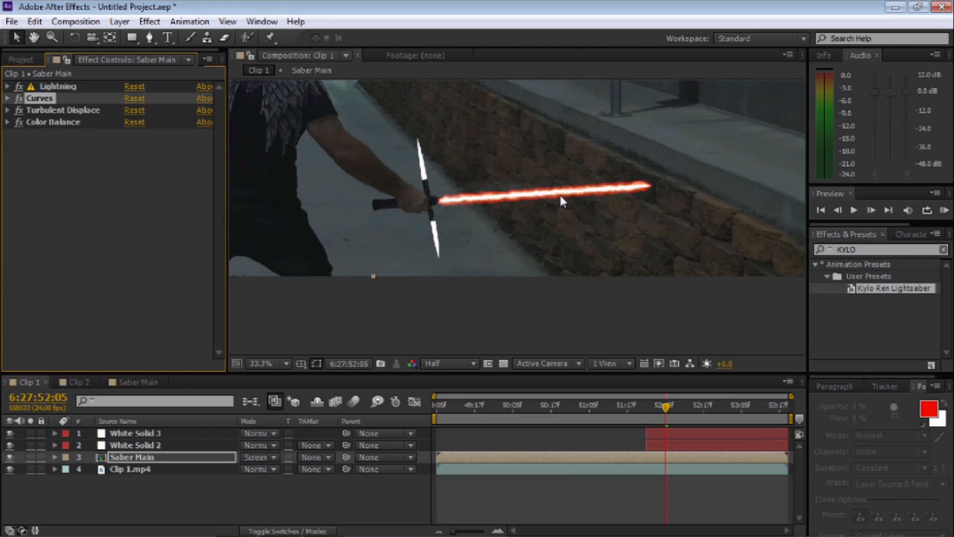
Step: Start the work area at 6:27:51:23 and run a RAM preview of the saber blade
{"action": "left_click", "coordinate": [645, 407]}
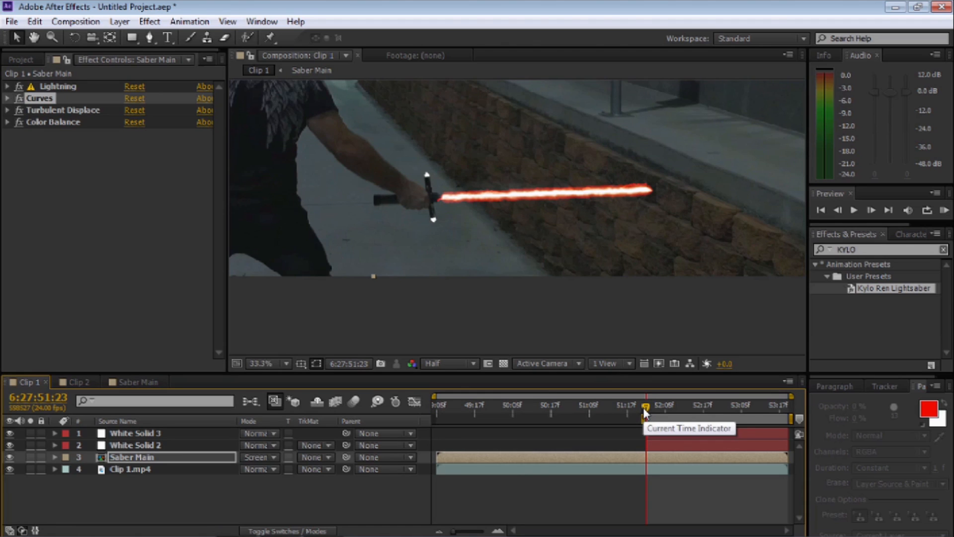
{"action": "key", "text": "KP_0"}
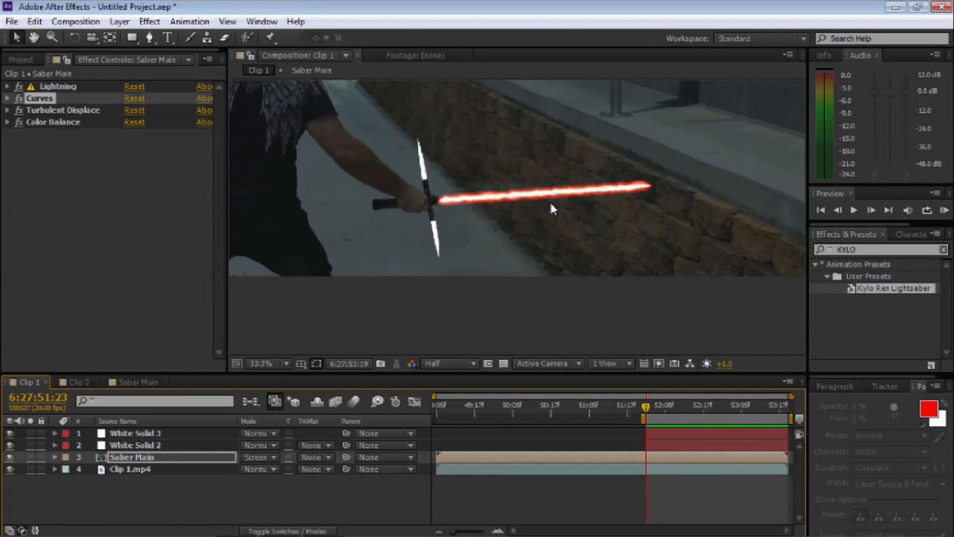
{"action": "key", "text": "space"}
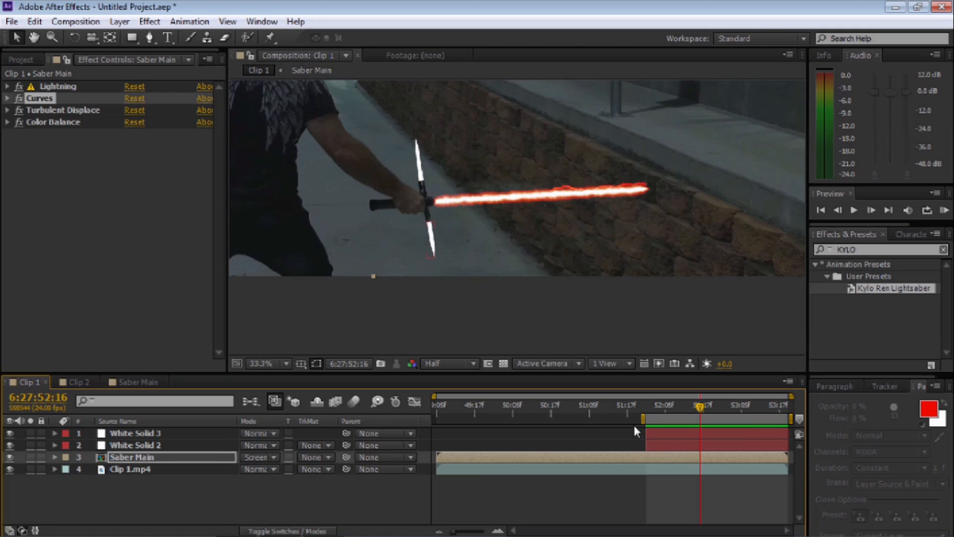
Step: Extend the work area back to the timeline's beginning and enable Evolution keyframing for Turbulent Displace at 6:27:49:05
{"action": "left_click_drag", "start_coordinate": [644, 424], "coordinate": [394, 425]}
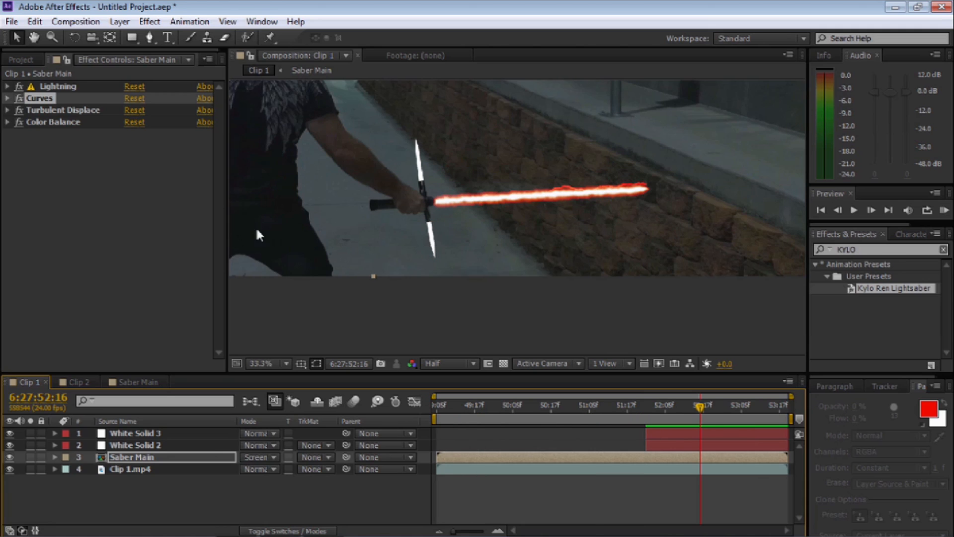
{"action": "left_click", "coordinate": [60, 111]}
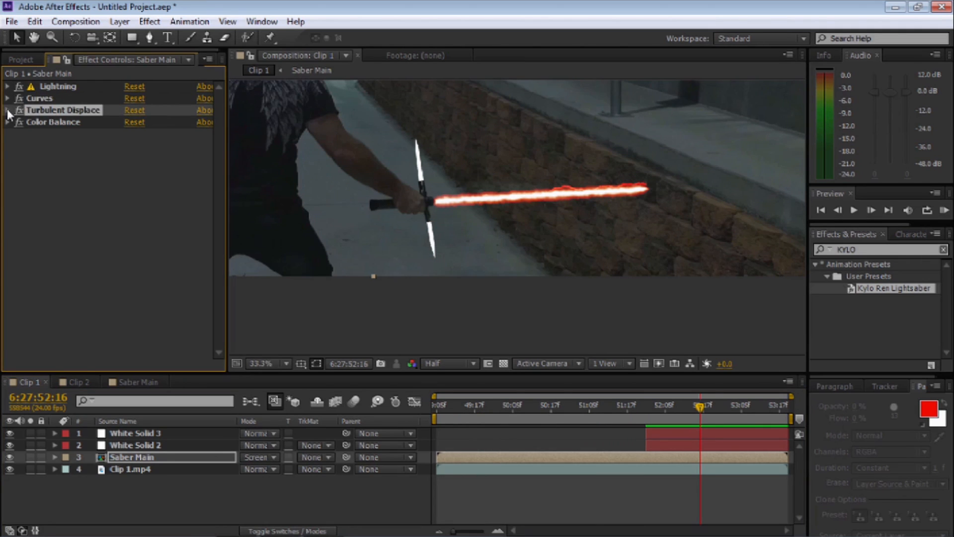
{"action": "left_click", "coordinate": [7, 110]}
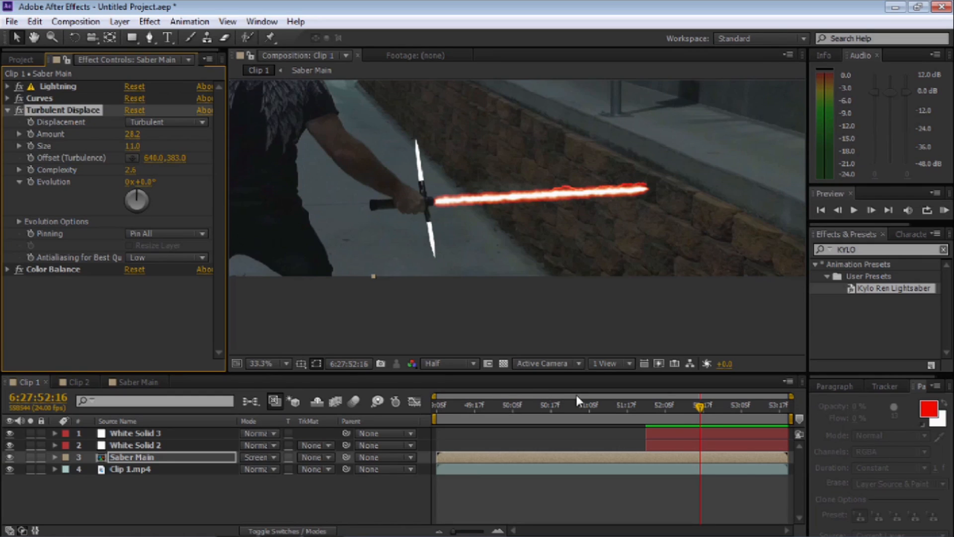
{"action": "left_click_drag", "start_coordinate": [709, 416], "coordinate": [448, 429]}
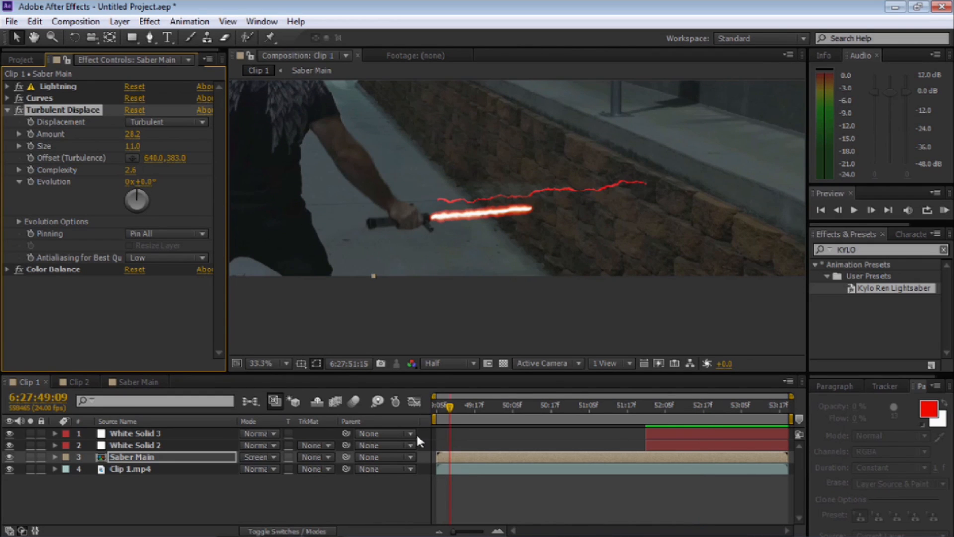
{"action": "left_click", "coordinate": [439, 406]}
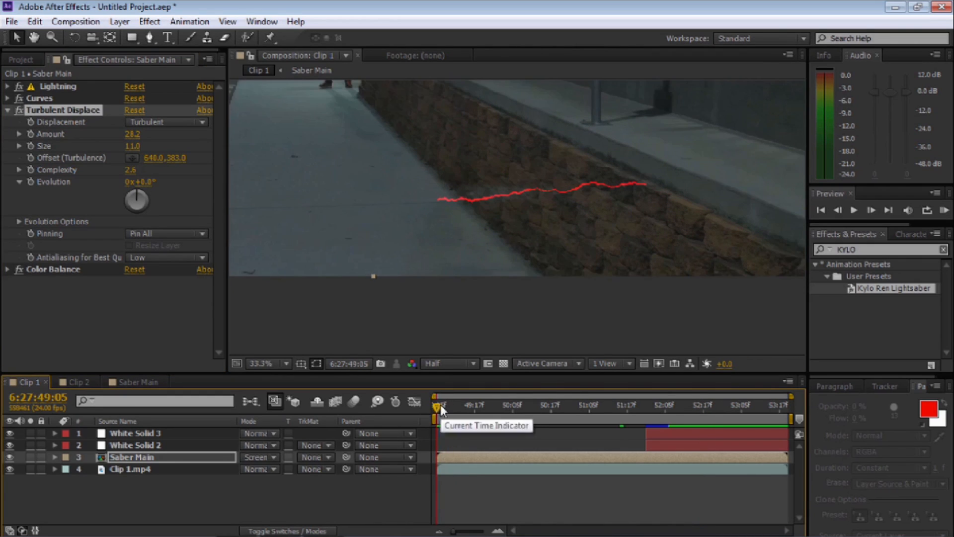
{"action": "left_click", "coordinate": [32, 182]}
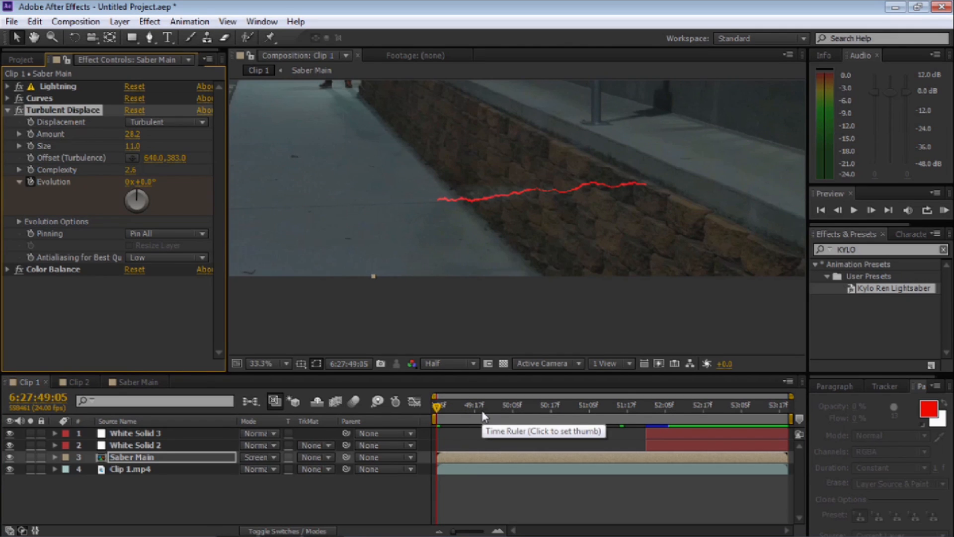
Step: Set the Turbulent Displace Evolution to 20 revolutions at 6:27:53:19
{"action": "left_click", "coordinate": [785, 419]}
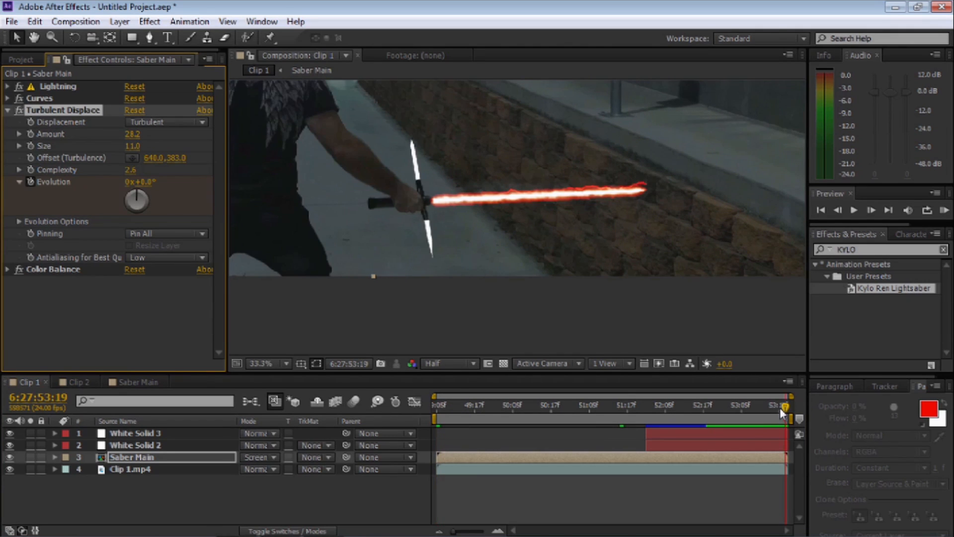
{"action": "left_click", "coordinate": [131, 184]}
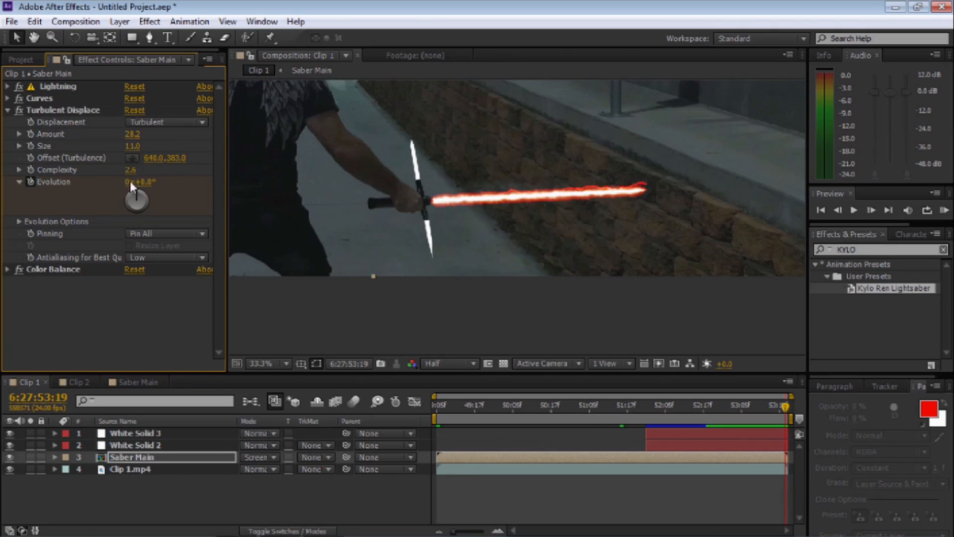
{"action": "left_click", "coordinate": [128, 183]}
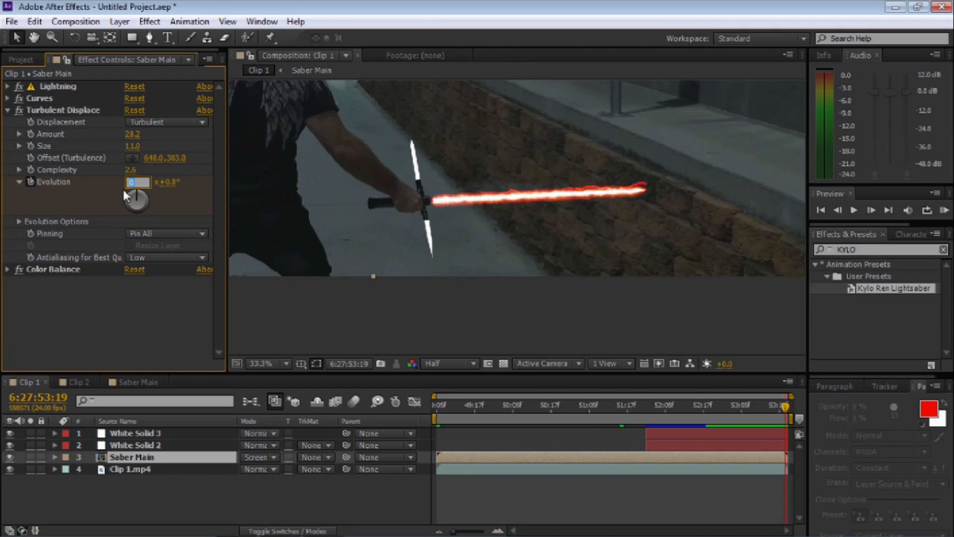
{"action": "key", "text": "Return"}
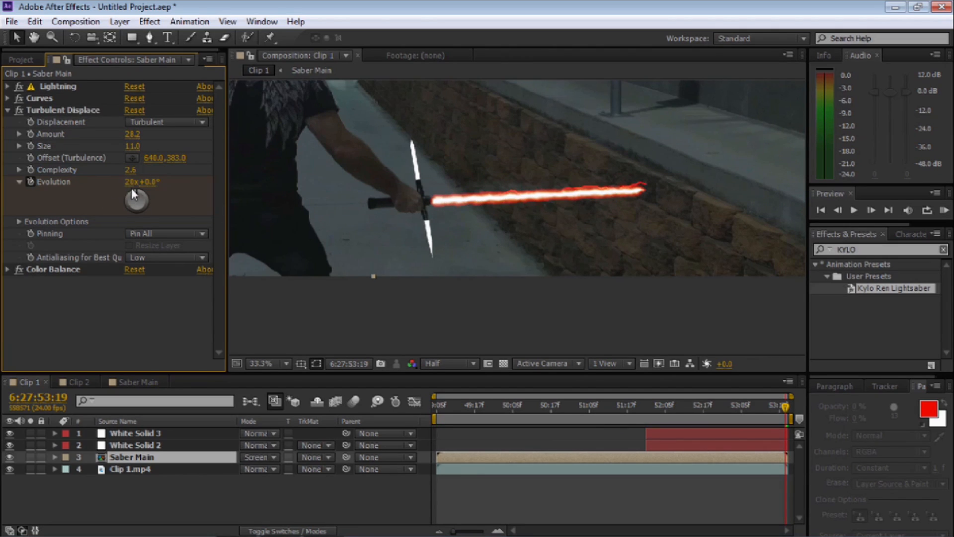
Step: Trim the work area's start to 6:27:51:23 and preview the blade with the animated turbulence
{"action": "left_click", "coordinate": [639, 404]}
{"action": "left_click", "coordinate": [645, 407]}
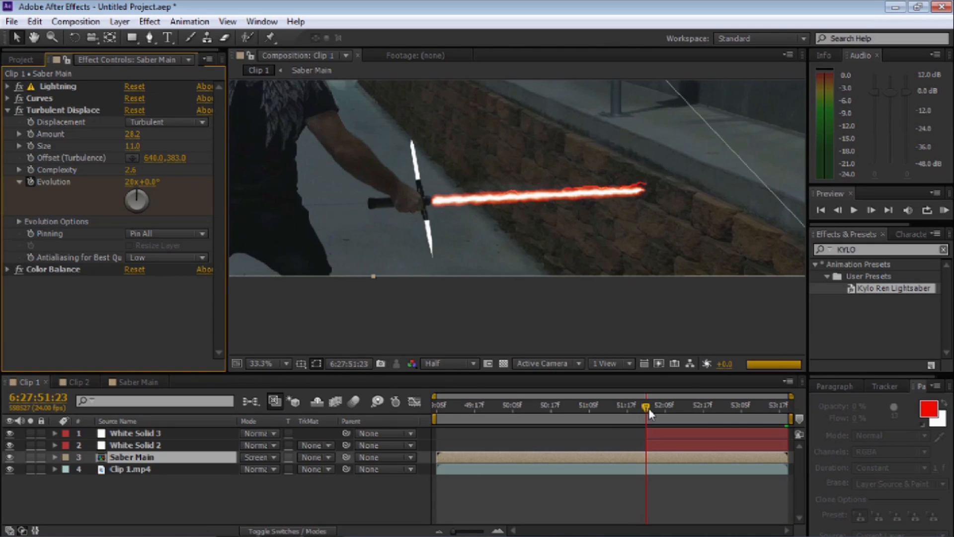
{"action": "key", "text": "b"}
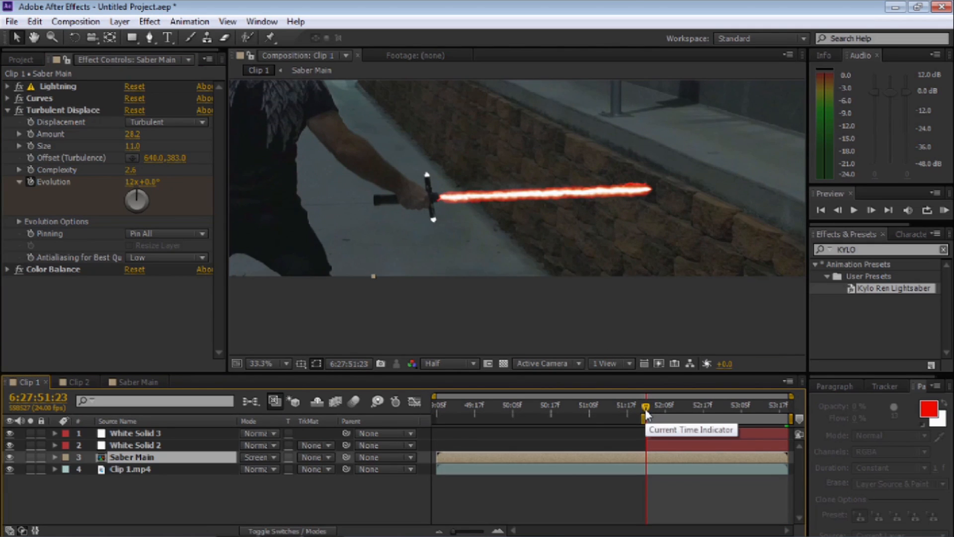
{"action": "key", "text": "KP_0"}
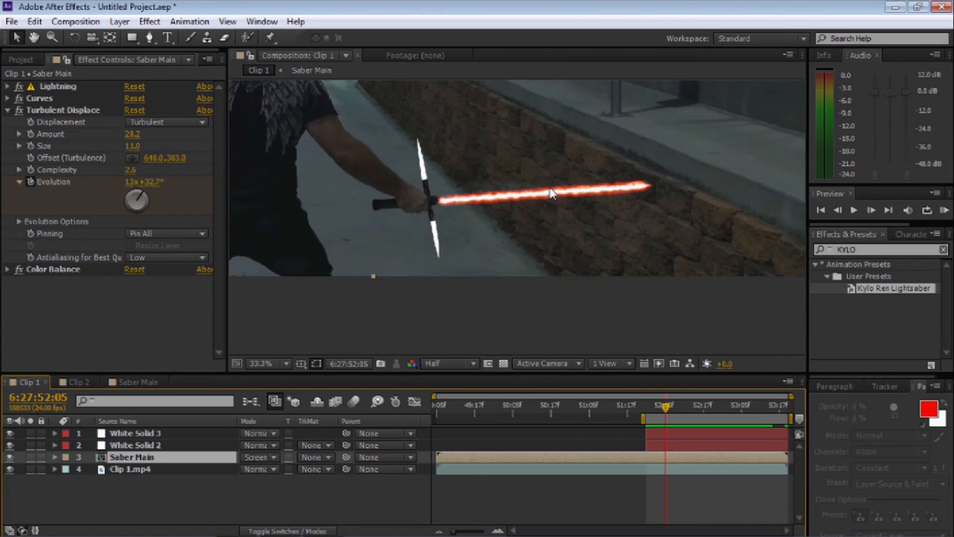
Step: At 6:27:51:23, fit the Lightning start point to the hilt, about (2343, 1818), and the end point to the blade tip, and enable keyframing for both
{"action": "left_click", "coordinate": [8, 110]}
{"action": "left_click", "coordinate": [45, 87]}
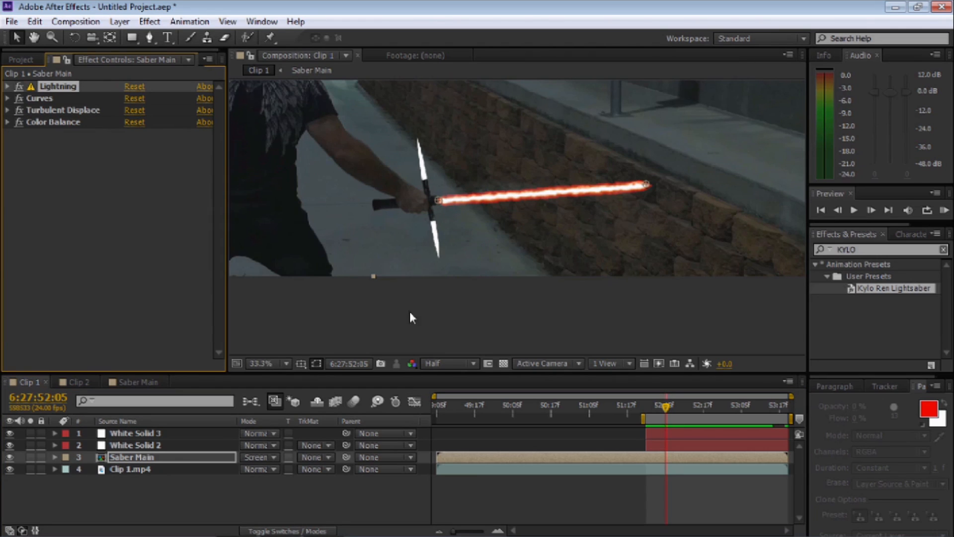
{"action": "left_click_drag", "start_coordinate": [667, 406], "coordinate": [654, 406]}
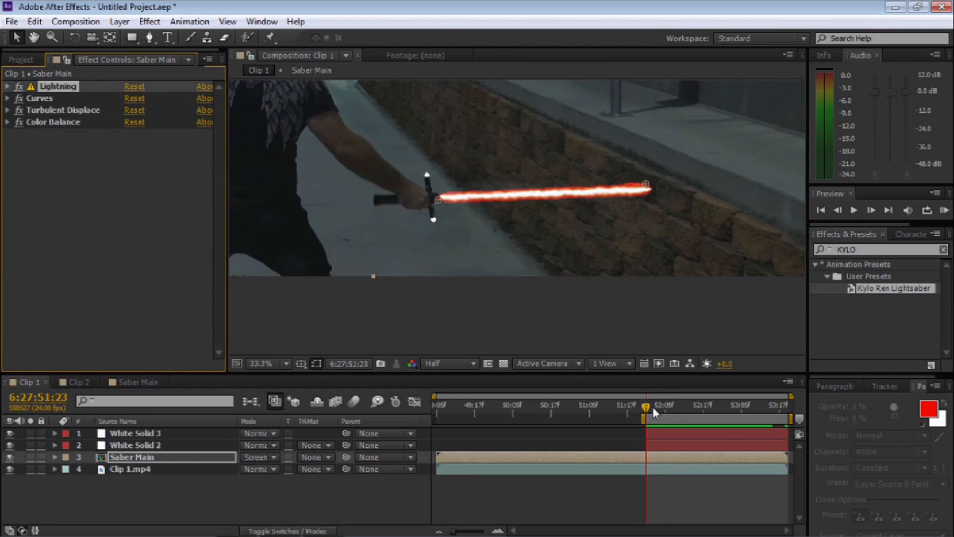
{"action": "left_click_drag", "start_coordinate": [438, 199], "coordinate": [444, 196]}
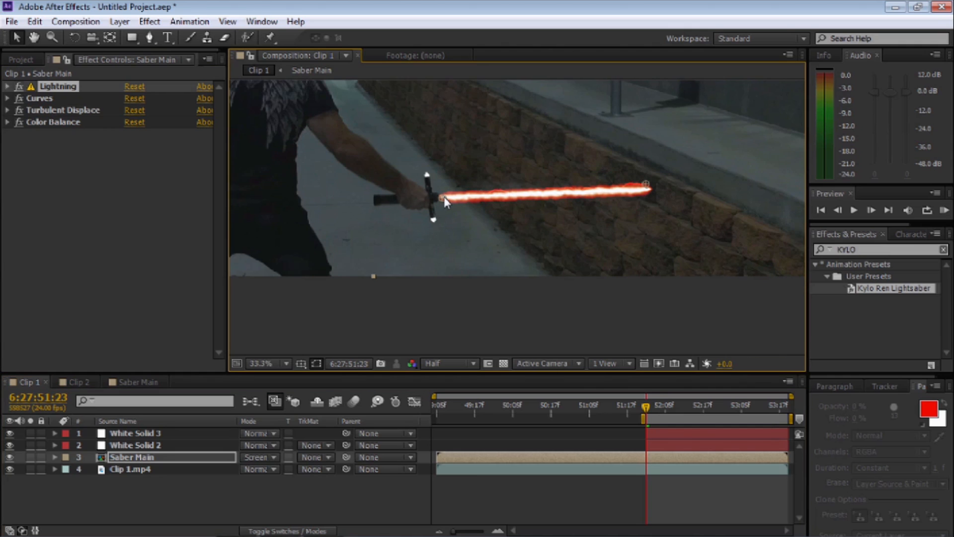
{"action": "left_click", "coordinate": [8, 86]}
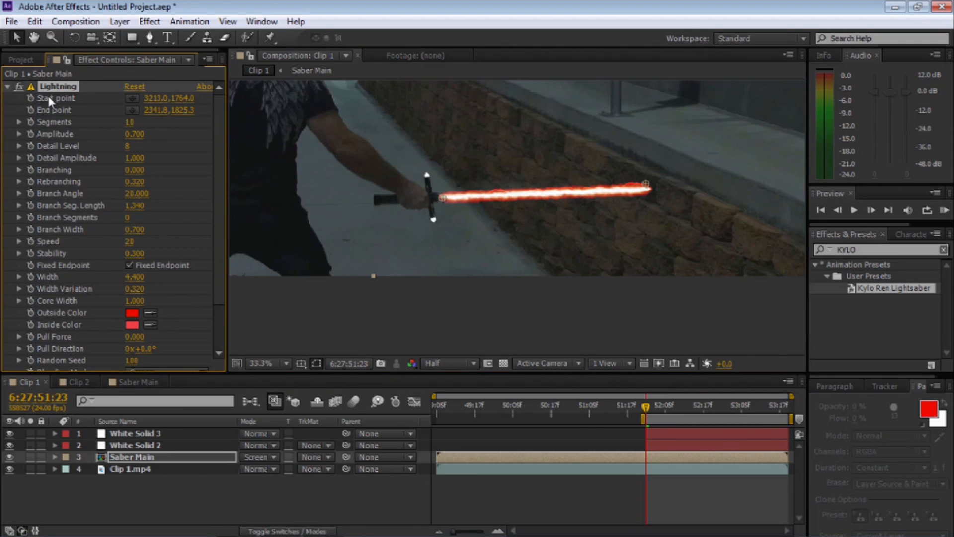
{"action": "left_click", "coordinate": [31, 98]}
{"action": "left_click", "coordinate": [131, 98]}
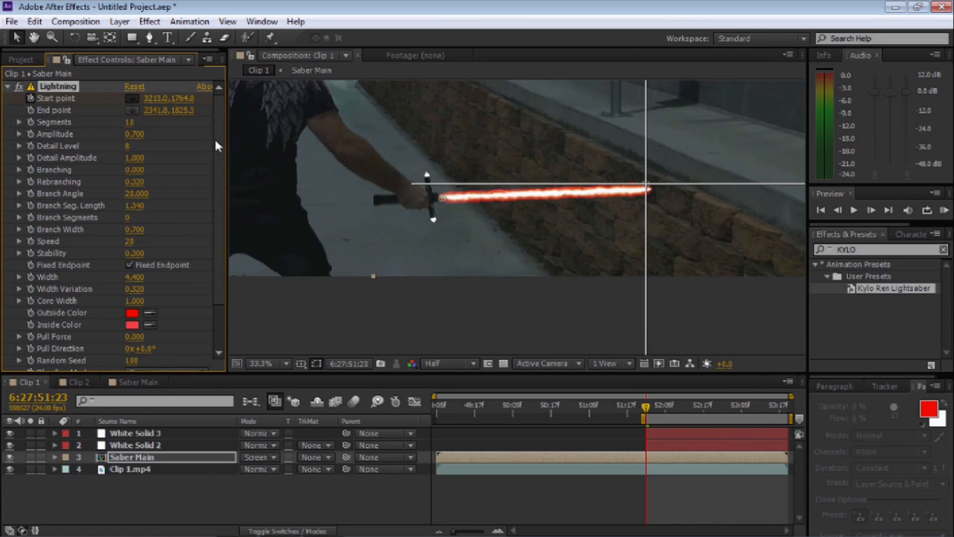
{"action": "left_click", "coordinate": [445, 206]}
{"action": "left_click_drag", "start_coordinate": [583, 190], "coordinate": [650, 188]}
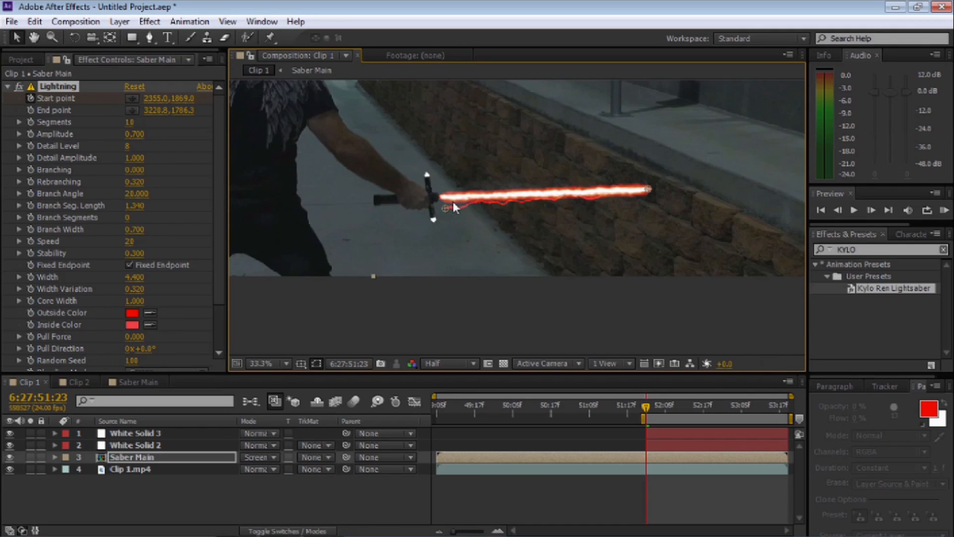
{"action": "left_click_drag", "start_coordinate": [445, 199], "coordinate": [443, 195]}
{"action": "left_click", "coordinate": [30, 111]}
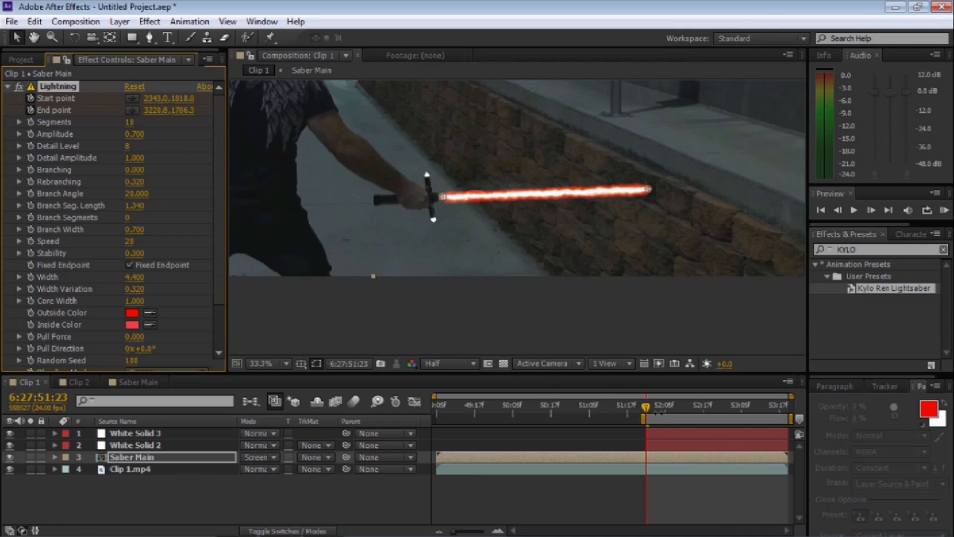
Step: Realign the Lightning start and end points with the blade at 6:27:52:17, and nudge the end point onto the tip at 6:27:53:03
{"action": "left_click_drag", "start_coordinate": [646, 408], "coordinate": [701, 408]}
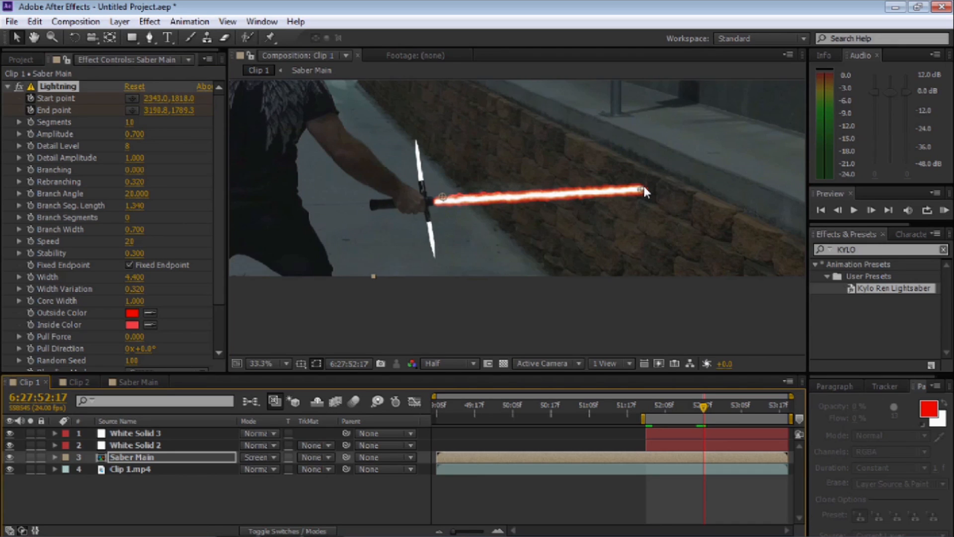
{"action": "left_click_drag", "start_coordinate": [644, 190], "coordinate": [644, 190]}
{"action": "left_click_drag", "start_coordinate": [442, 200], "coordinate": [436, 202]}
{"action": "left_click_drag", "start_coordinate": [703, 410], "coordinate": [738, 410]}
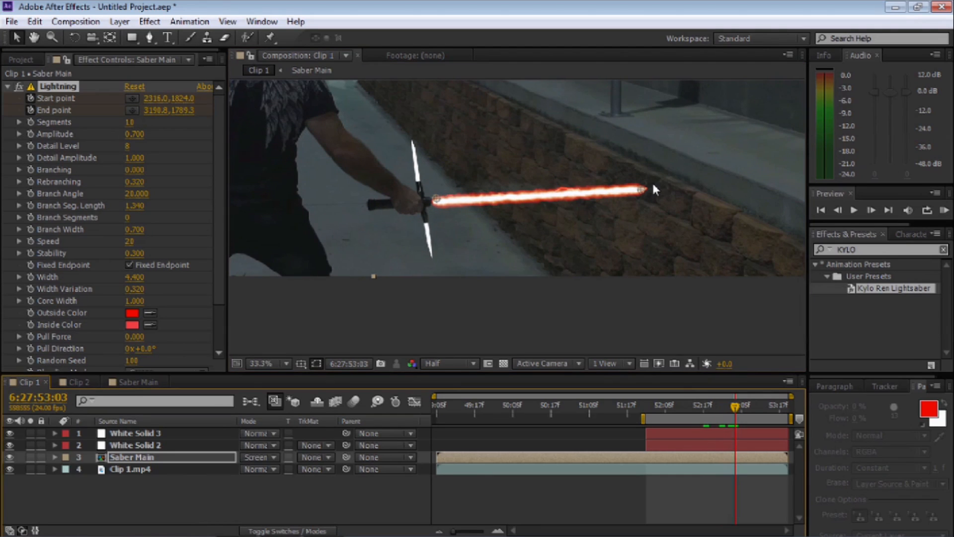
{"action": "left_click_drag", "start_coordinate": [643, 187], "coordinate": [643, 186]}
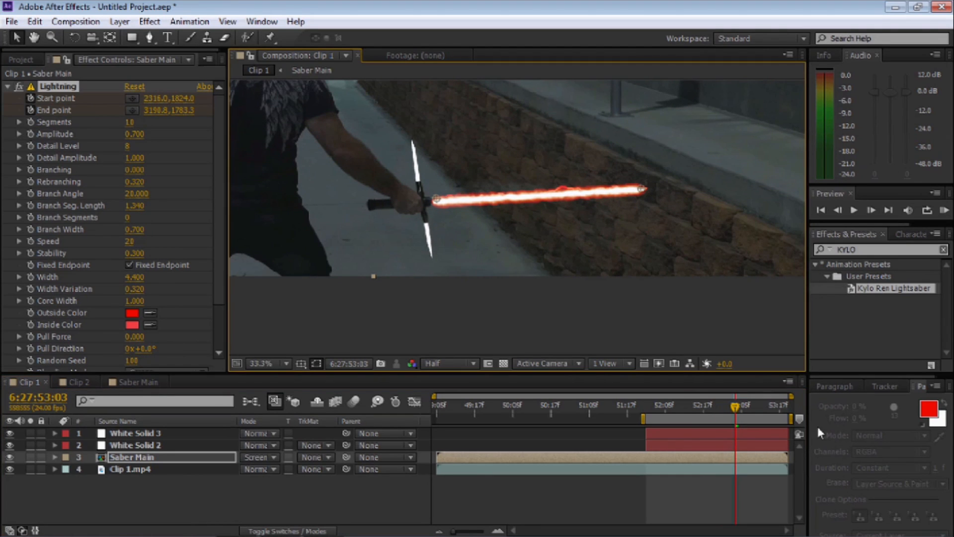
Step: Move the Lightning start point onto the hilt at 6:27:53:18, about (2301, 1821), and run a RAM preview of the blade
{"action": "left_click_drag", "start_coordinate": [733, 407], "coordinate": [782, 409]}
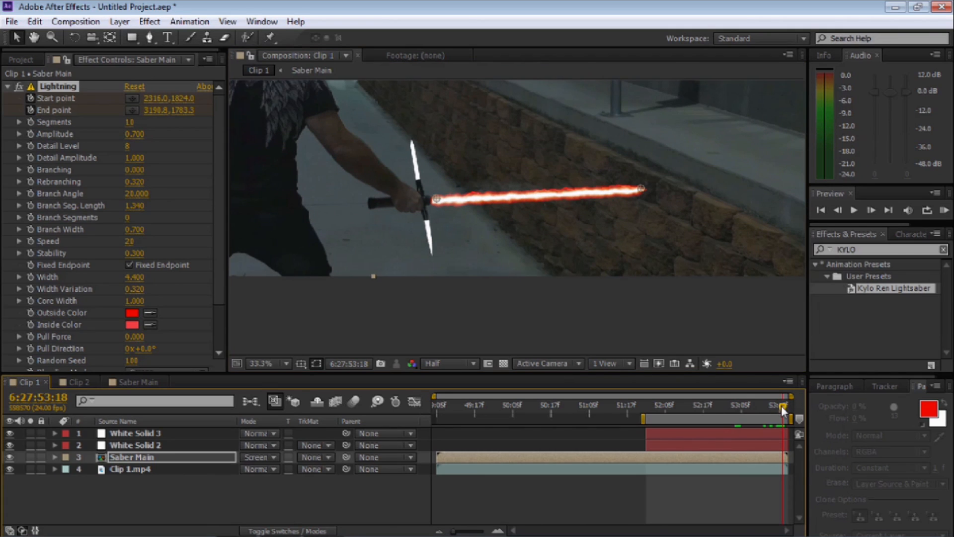
{"action": "left_click_drag", "start_coordinate": [435, 195], "coordinate": [433, 195]}
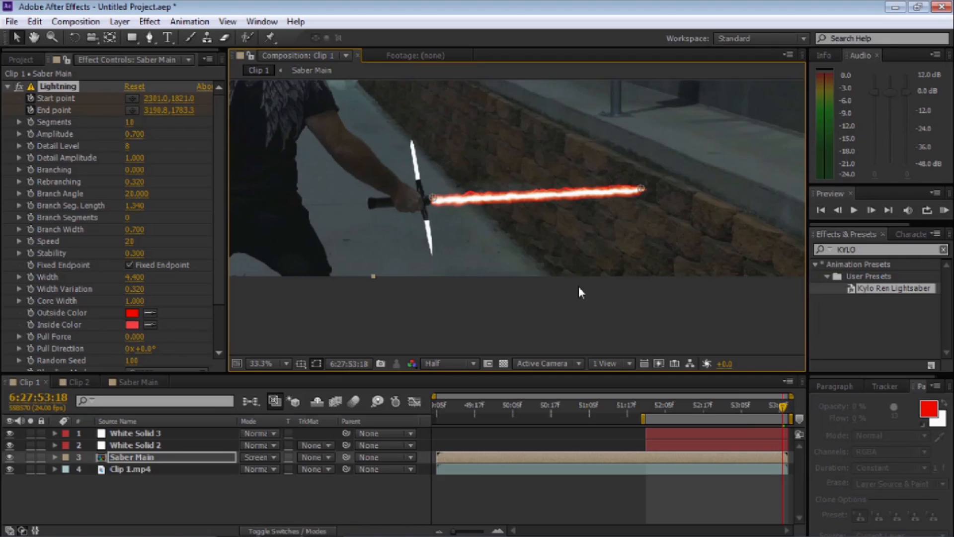
{"action": "key", "text": "KP_0"}
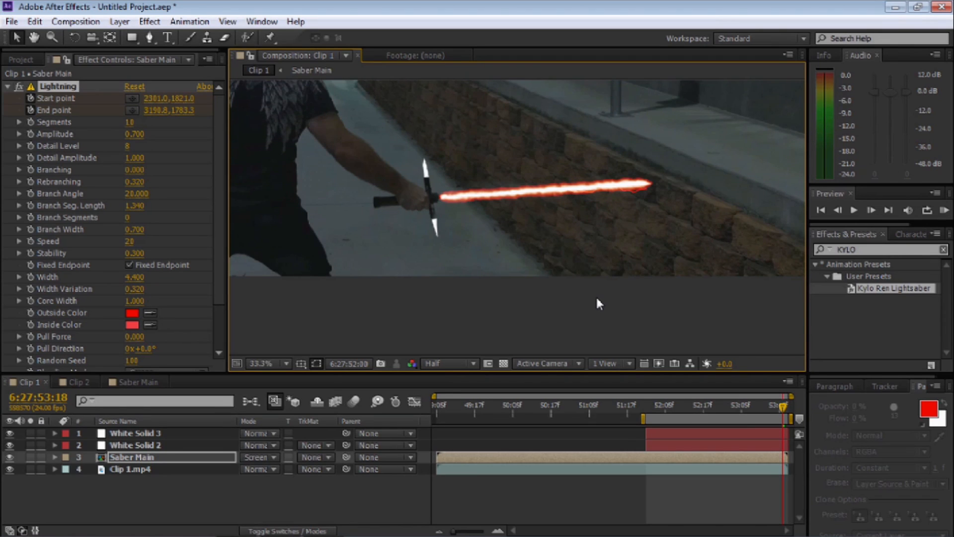
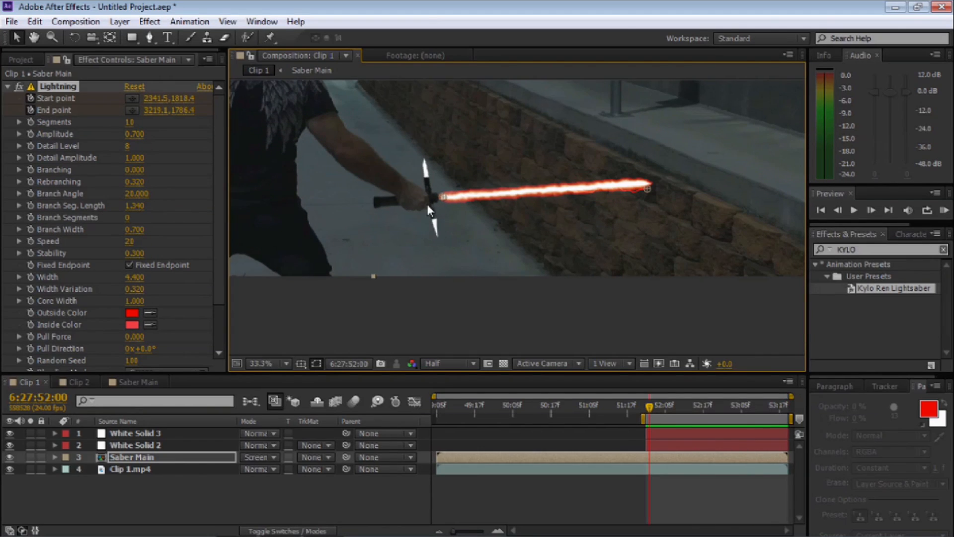
{"action": "left_click", "coordinate": [7, 86]}
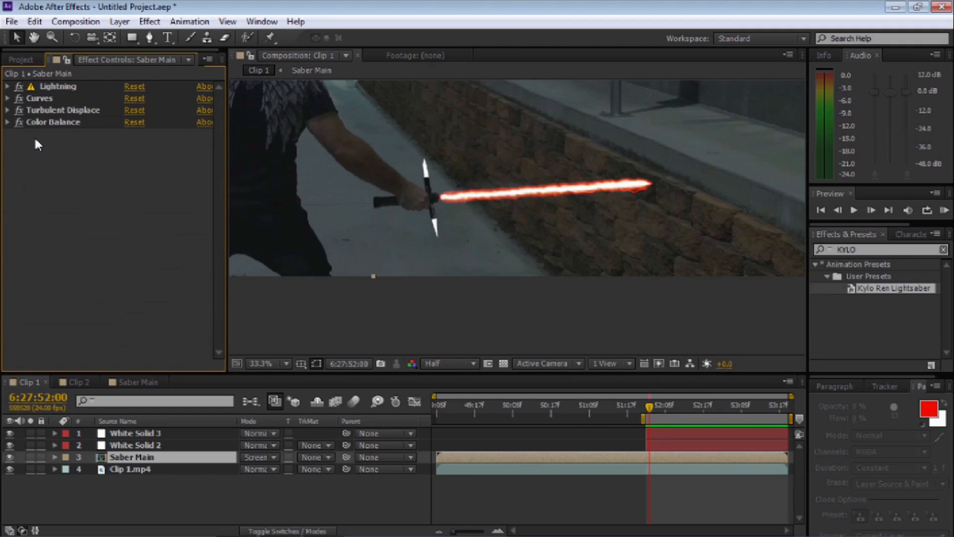
Step: Pre-compose White Solid 2 as "Upper hilt", moving all attributes into the new composition
{"action": "left_click", "coordinate": [125, 448]}
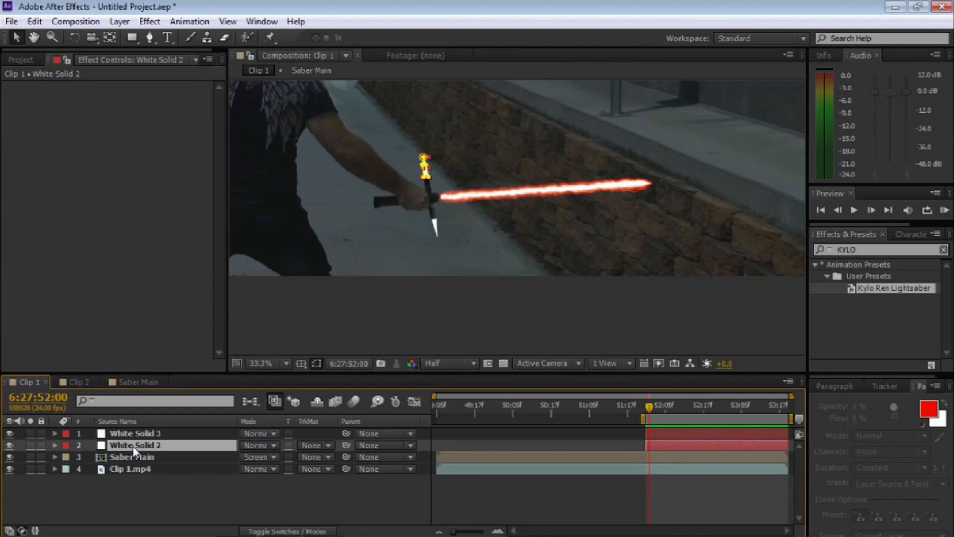
{"action": "left_click", "coordinate": [120, 22]}
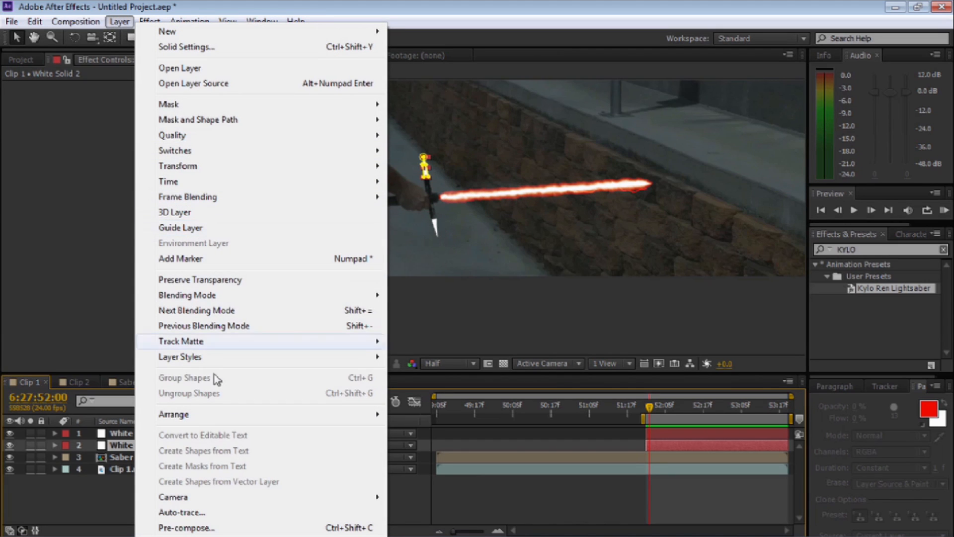
{"action": "left_click", "coordinate": [182, 527]}
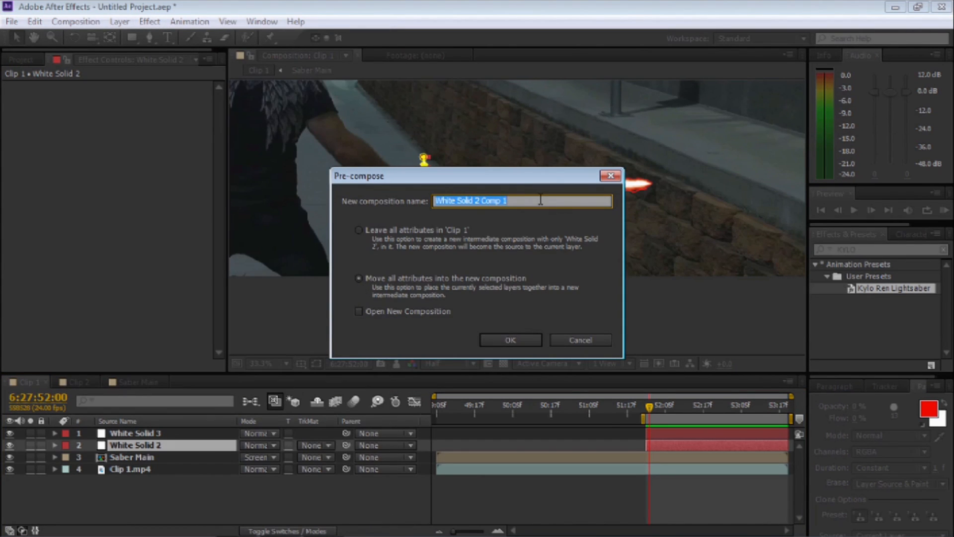
{"action": "type", "text": "Upper hilt"}
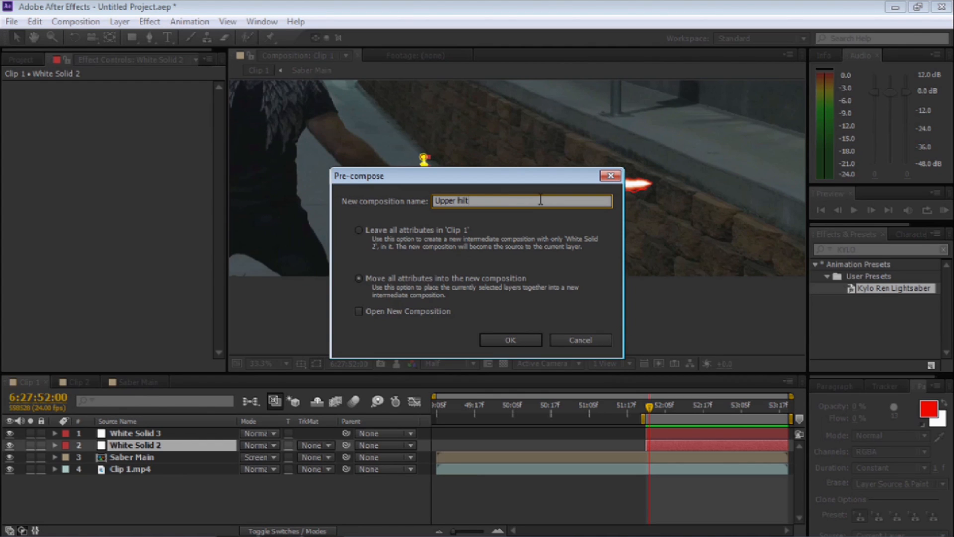
{"action": "left_click", "coordinate": [509, 340]}
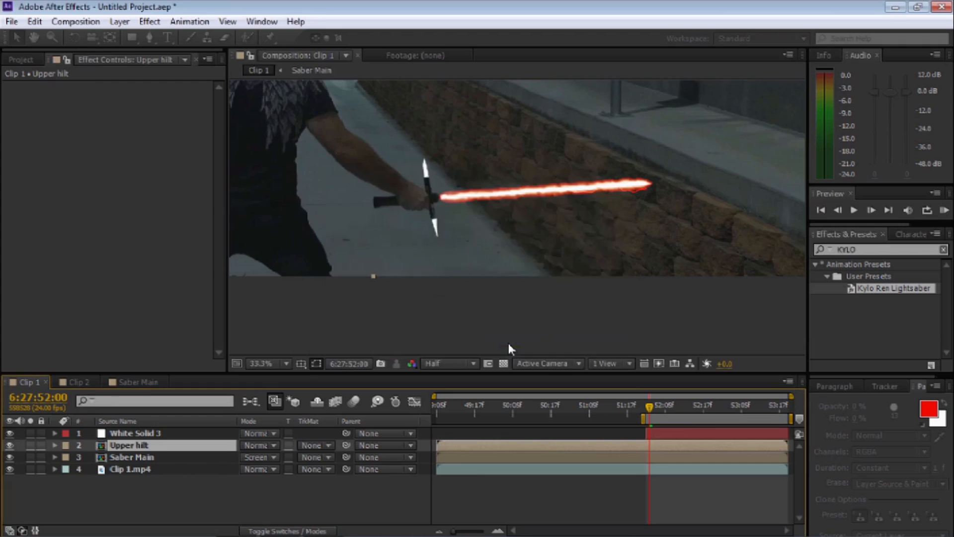
Step: Open the Upper hilt composition and duplicate its White Solid 2 layer three times
{"action": "double_click", "coordinate": [104, 446]}
{"action": "left_click", "coordinate": [128, 439]}
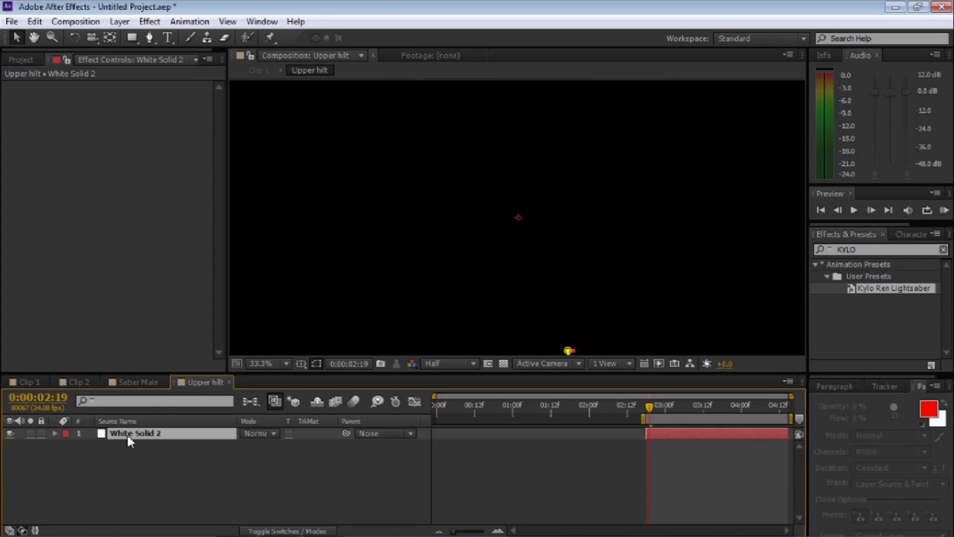
{"action": "key", "text": "ctrl+d"}
{"action": "key", "text": "ctrl+d"}
{"action": "key", "text": "ctrl+d"}
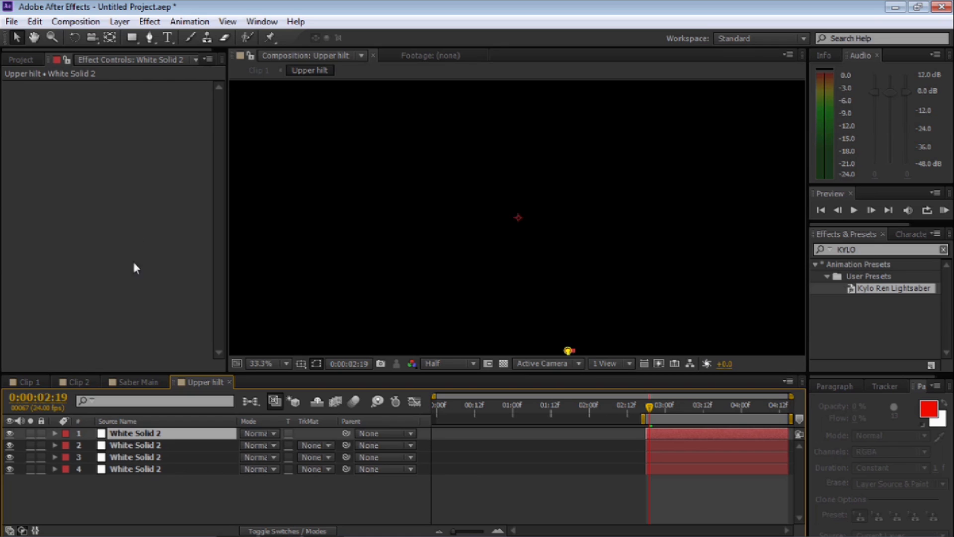
Step: Add a black solid to the Upper hilt composition and place it beneath all the white solid layers
{"action": "left_click", "coordinate": [124, 22]}
{"action": "mouse_move", "coordinate": [167, 33]}
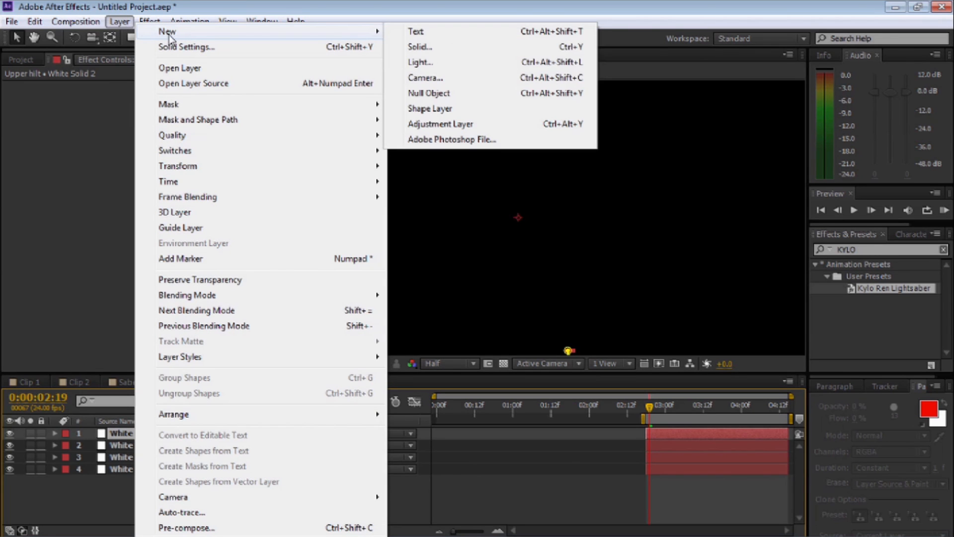
{"action": "left_click", "coordinate": [464, 47]}
{"action": "left_click", "coordinate": [484, 308]}
{"action": "left_click", "coordinate": [495, 390]}
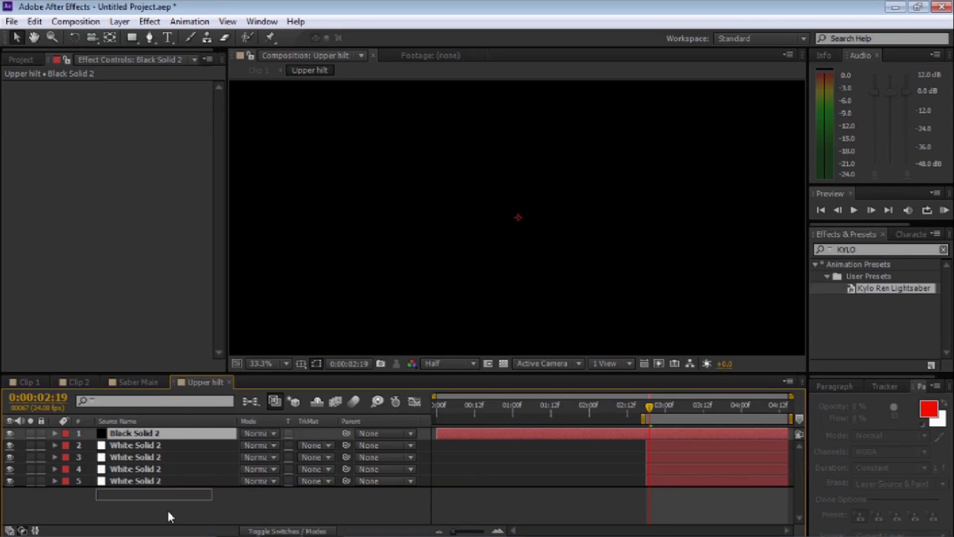
{"action": "left_click_drag", "start_coordinate": [167, 508], "coordinate": [167, 508]}
Step: Set the mask feather of the lowest White Solid 2, layer 4, to 5 pixels and collapse its properties
{"action": "left_click", "coordinate": [139, 468]}
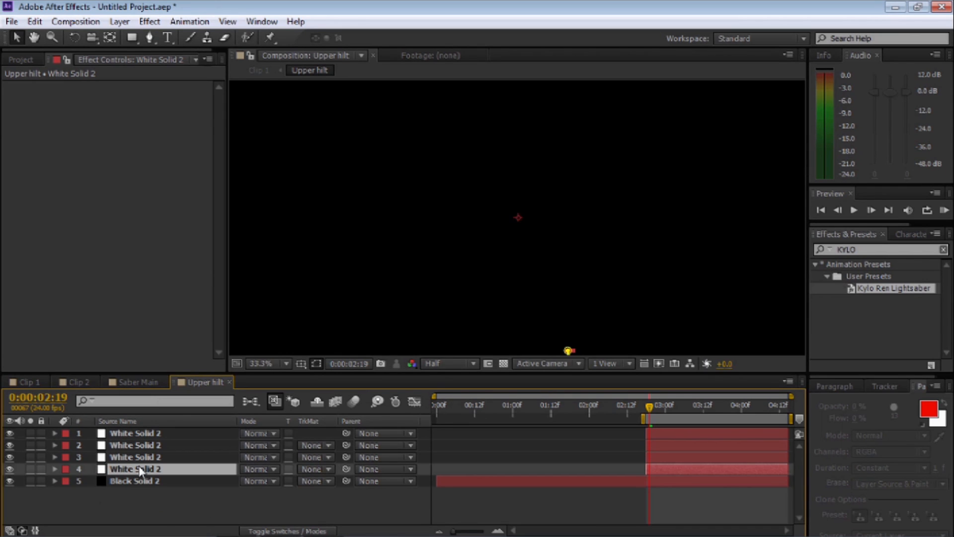
{"action": "key", "text": "m"}
{"action": "key", "text": "m"}
{"action": "left_click", "coordinate": [272, 505]}
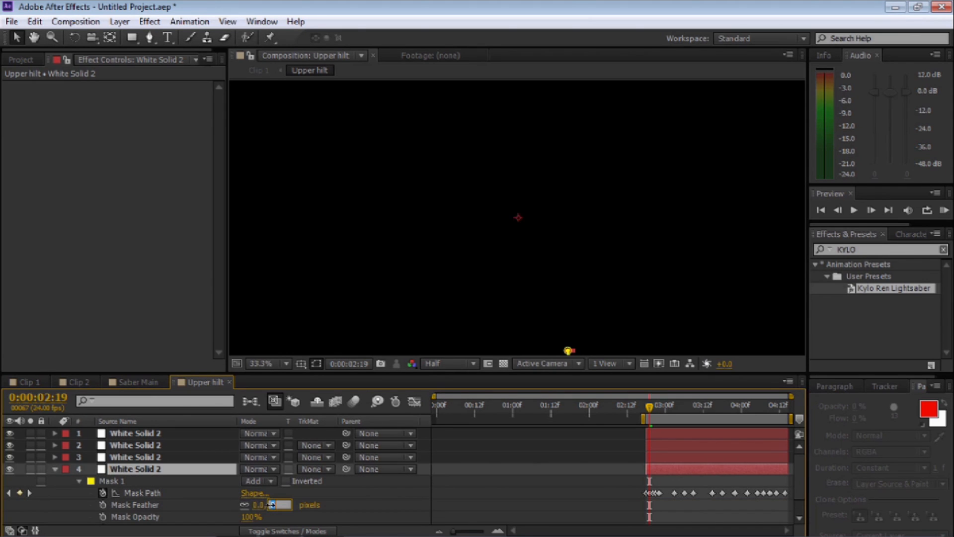
{"action": "left_click", "coordinate": [119, 457]}
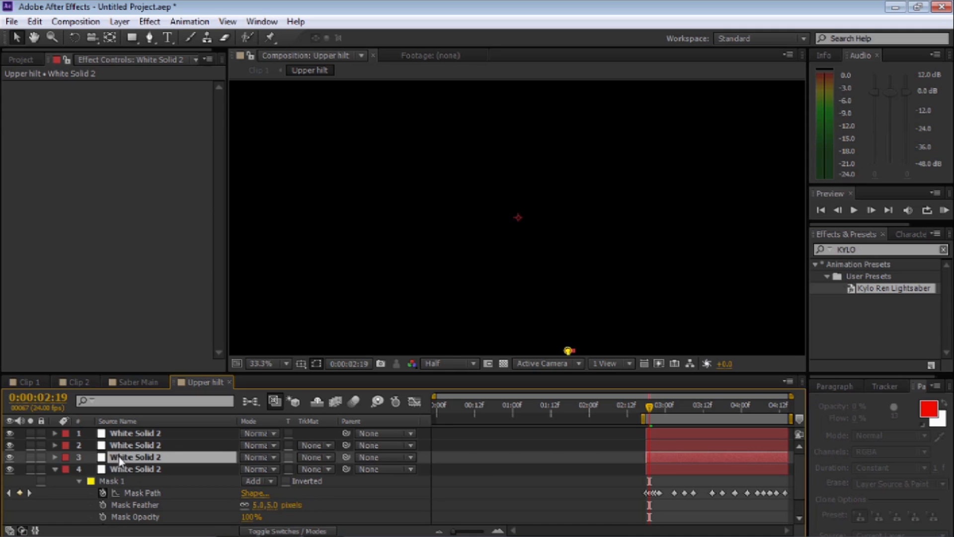
{"action": "left_click", "coordinate": [55, 468]}
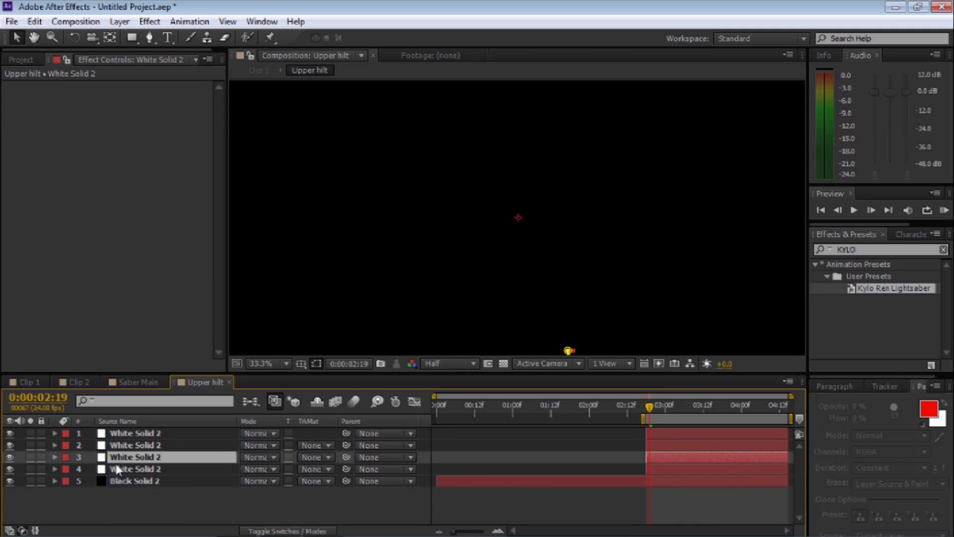
Step: Set the mask feather of the White Solid 2 copy on layer 3 to 25 pixels and collapse its properties
{"action": "key", "text": "m"}
{"action": "key", "text": "m"}
{"action": "left_click", "coordinate": [272, 493]}
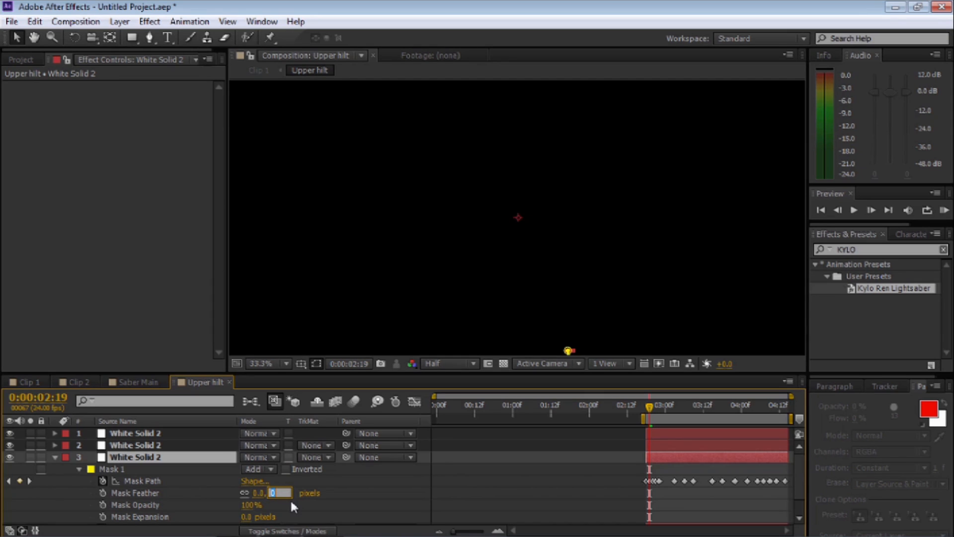
{"action": "type", "text": "25"}
{"action": "left_click", "coordinate": [55, 456]}
{"action": "left_click", "coordinate": [55, 457]}
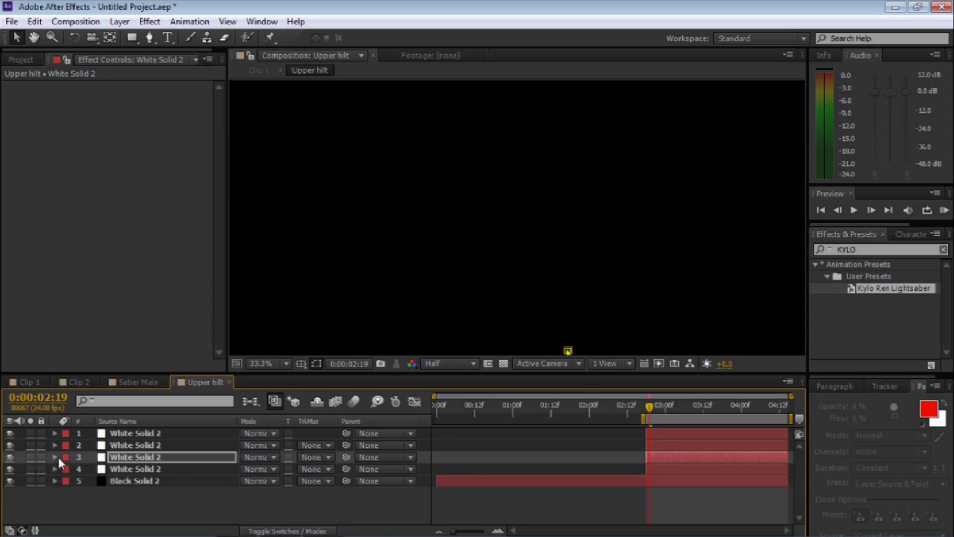
Step: Feather the mask of the White Solid 2 copy on layer 2 and collapse its properties
{"action": "left_click", "coordinate": [134, 444]}
{"action": "key", "text": "m"}
{"action": "key", "text": "m"}
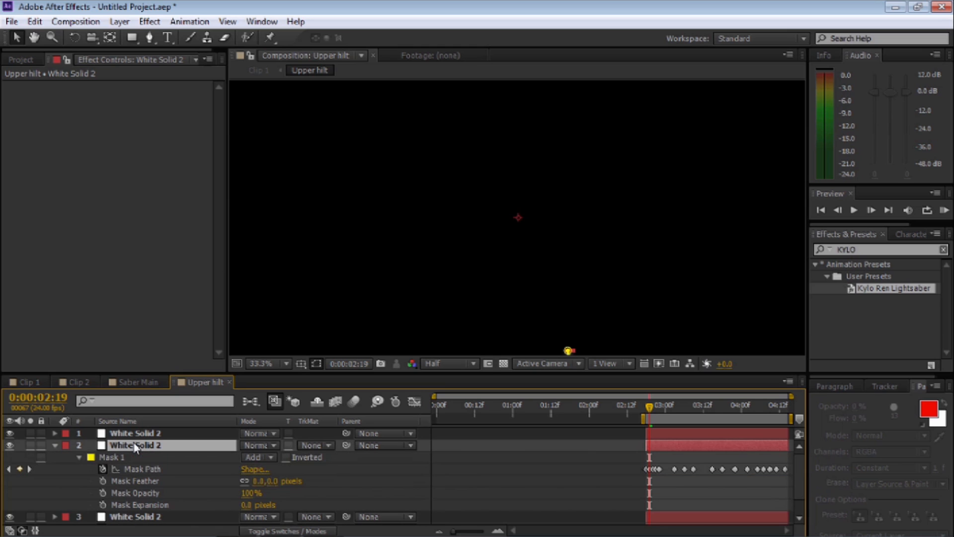
{"action": "left_click", "coordinate": [273, 480]}
{"action": "left_click", "coordinate": [55, 445]}
Step: Feather the mask of the topmost White Solid 2 copy on layer 1 and return to the Clip 1 composition
{"action": "left_click", "coordinate": [134, 435]}
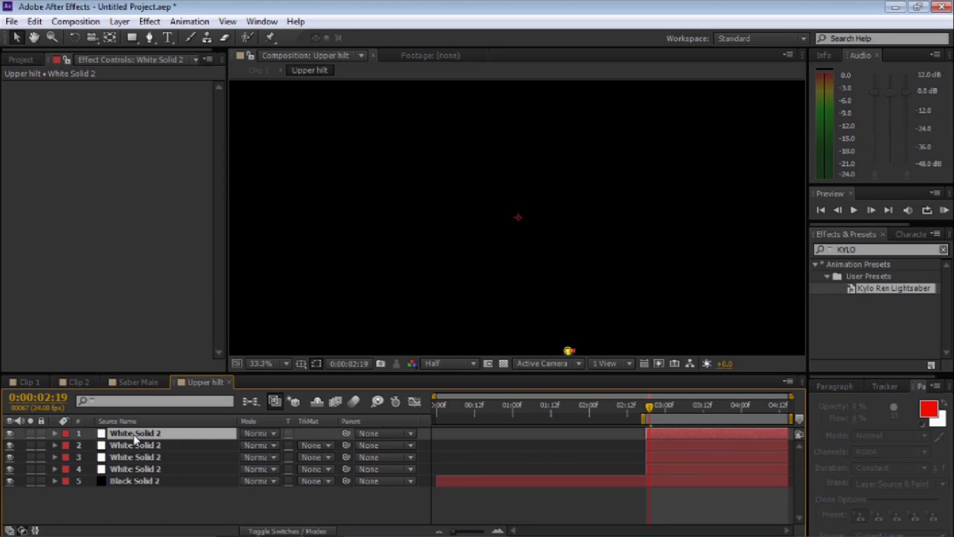
{"action": "key", "text": "m"}
{"action": "key", "text": "m"}
{"action": "left_click", "coordinate": [273, 469]}
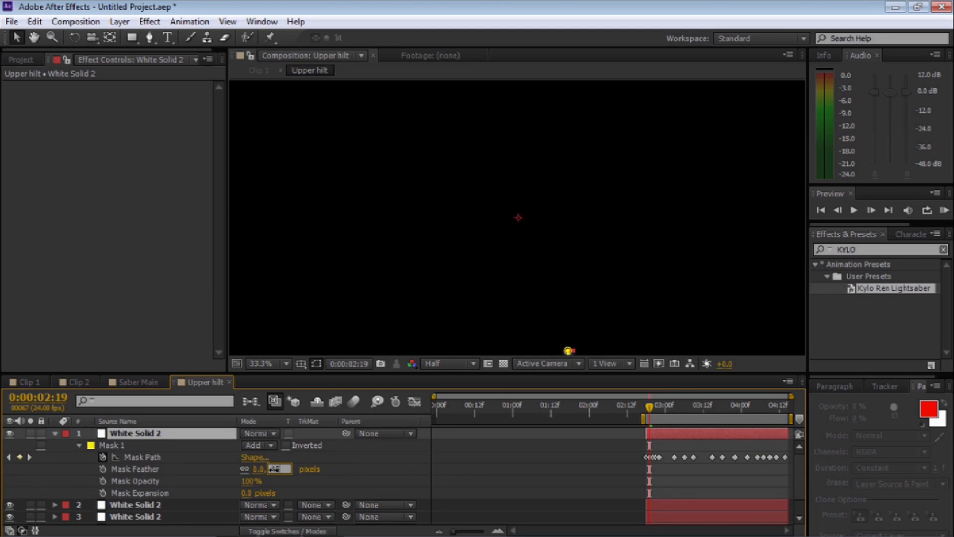
{"action": "left_click", "coordinate": [53, 432]}
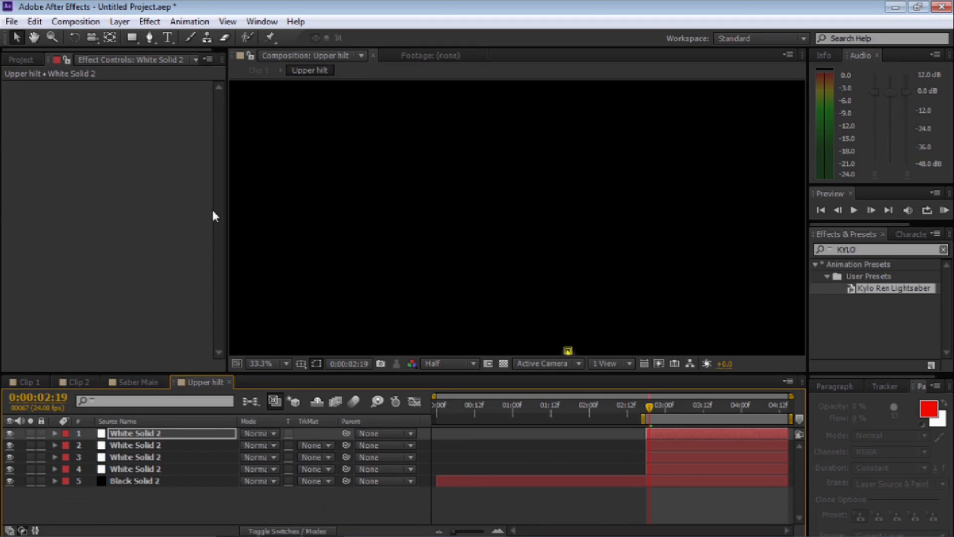
{"action": "left_click", "coordinate": [24, 380]}
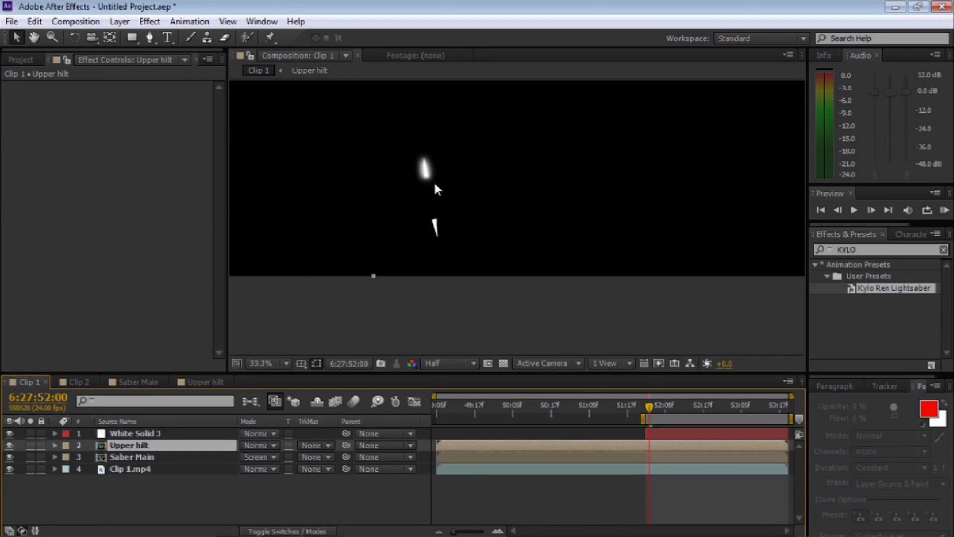
Step: Set the Upper hilt layer's blending mode to Screen and apply the Kylo Ren Lightsaber preset to it
{"action": "left_click", "coordinate": [255, 444]}
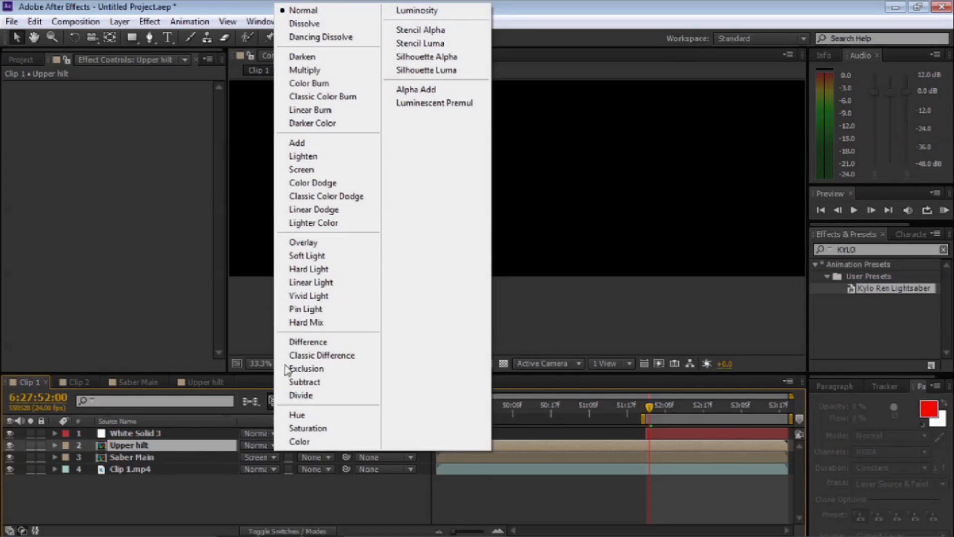
{"action": "left_click", "coordinate": [361, 170]}
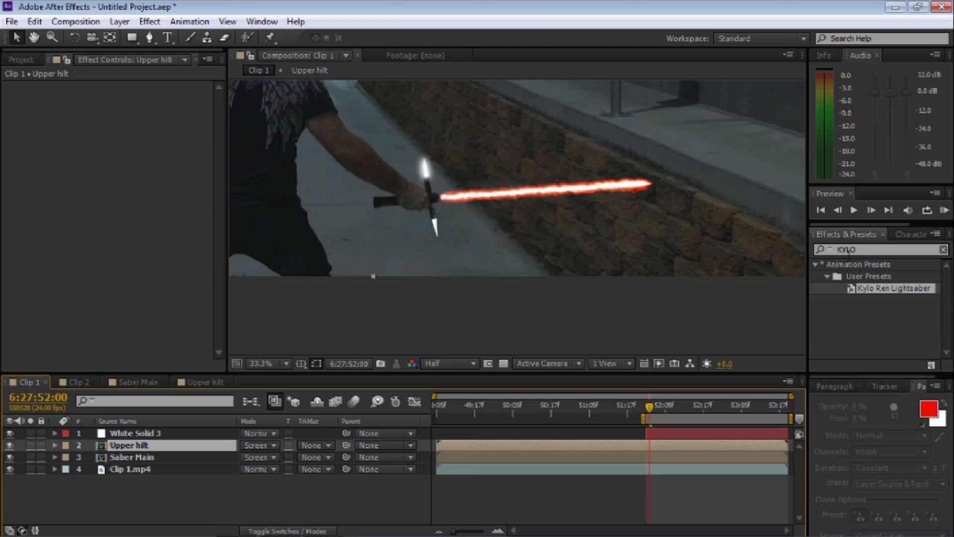
{"action": "left_click_drag", "start_coordinate": [864, 290], "coordinate": [118, 444]}
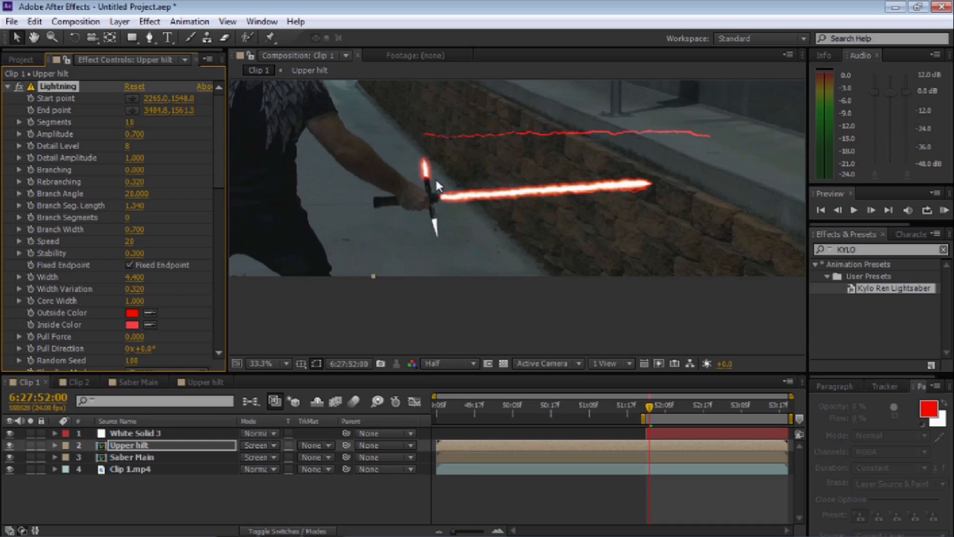
Step: Place the Upper hilt lightning's start point at the upper hilt blade's tip and its end point at the blade's base
{"action": "left_click", "coordinate": [131, 98]}
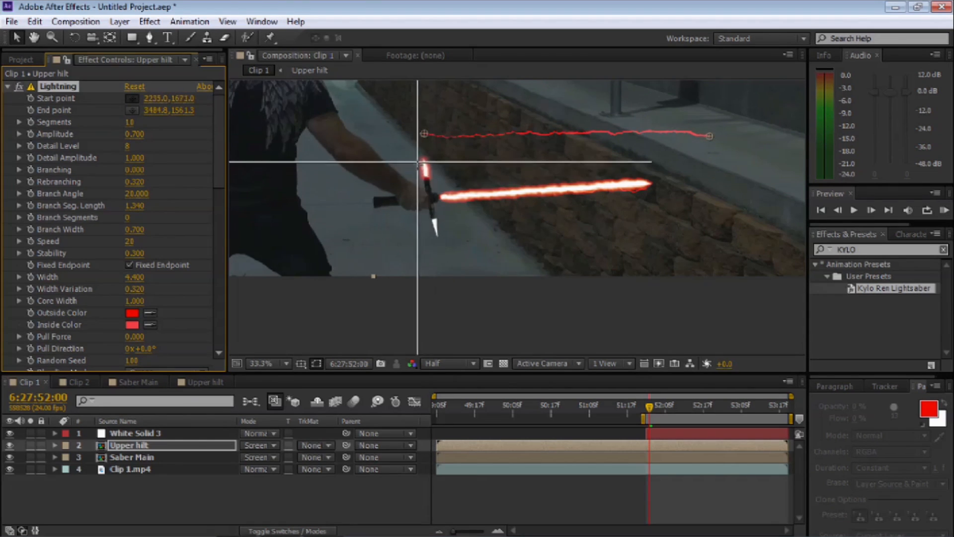
{"action": "left_click", "coordinate": [426, 176]}
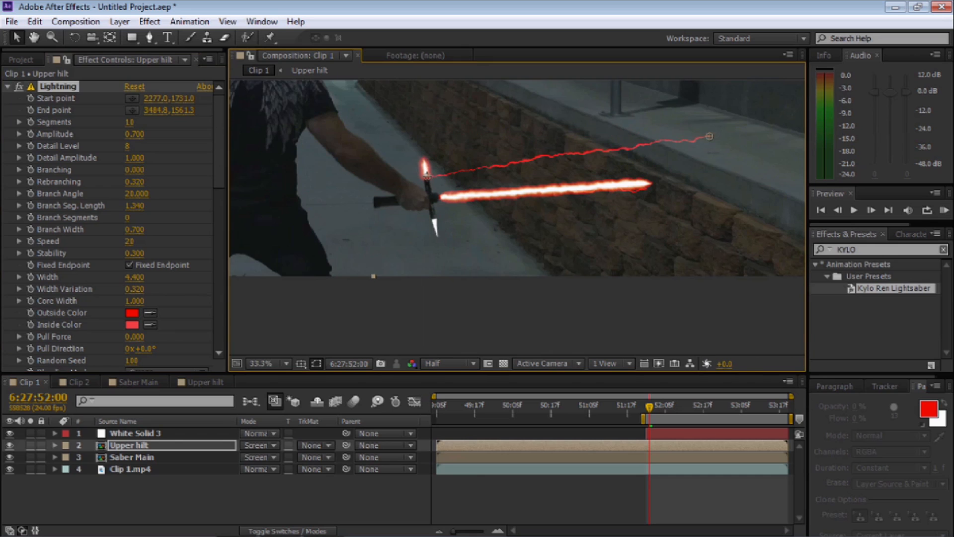
{"action": "left_click", "coordinate": [131, 98]}
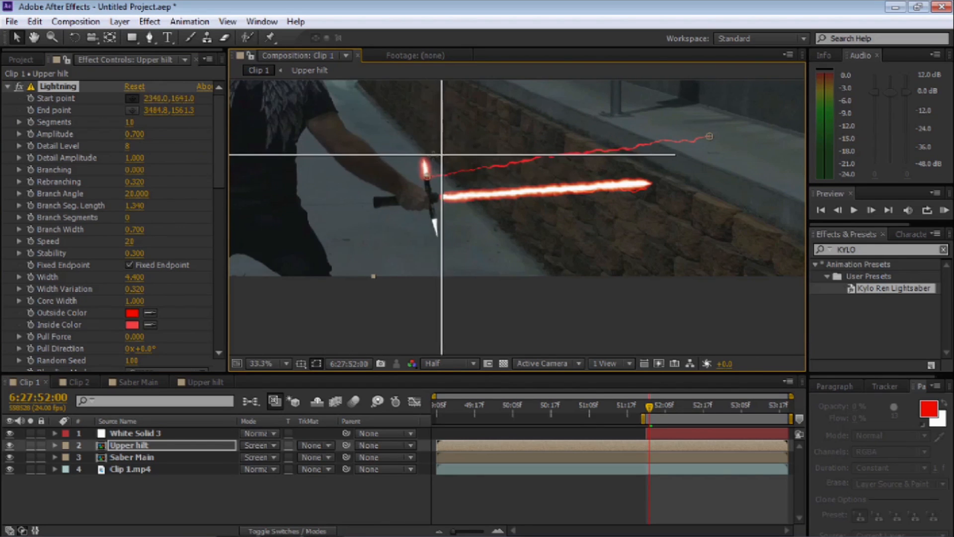
{"action": "left_click", "coordinate": [423, 159]}
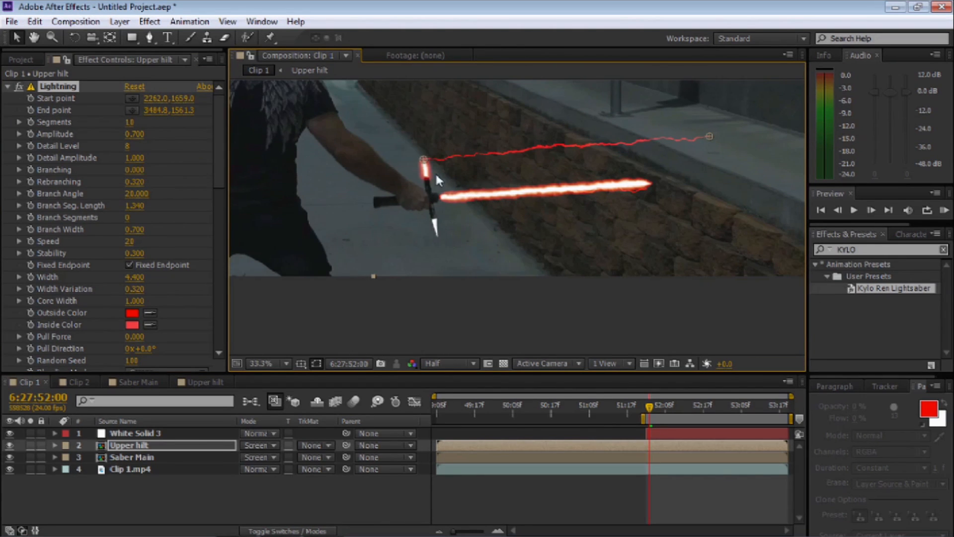
{"action": "left_click_drag", "start_coordinate": [709, 136], "coordinate": [426, 170]}
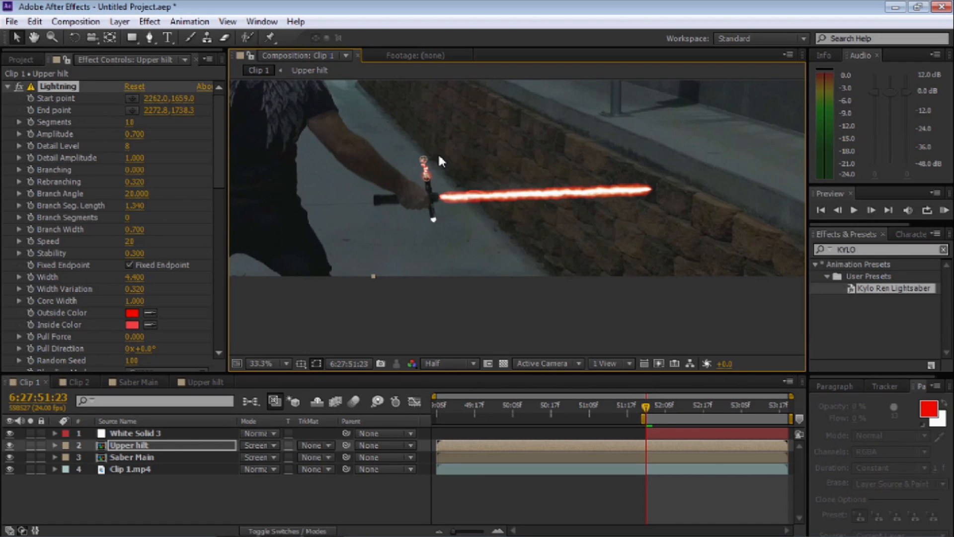
Step: Keyframe the Upper hilt lightning's start and end points at 6:27:51:23 inside the short blade, and extend the start point to the full tip as it grows
{"action": "left_click_drag", "start_coordinate": [435, 172], "coordinate": [427, 171]}
{"action": "left_click", "coordinate": [32, 111]}
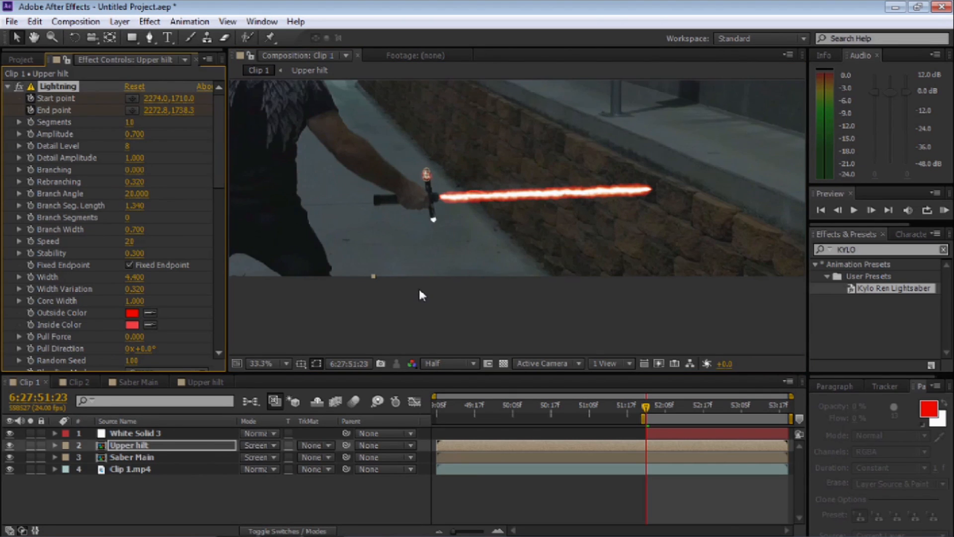
{"action": "key", "text": "Page_Down"}
{"action": "left_click_drag", "start_coordinate": [430, 173], "coordinate": [419, 142]}
{"action": "key", "text": "Page_Down"}
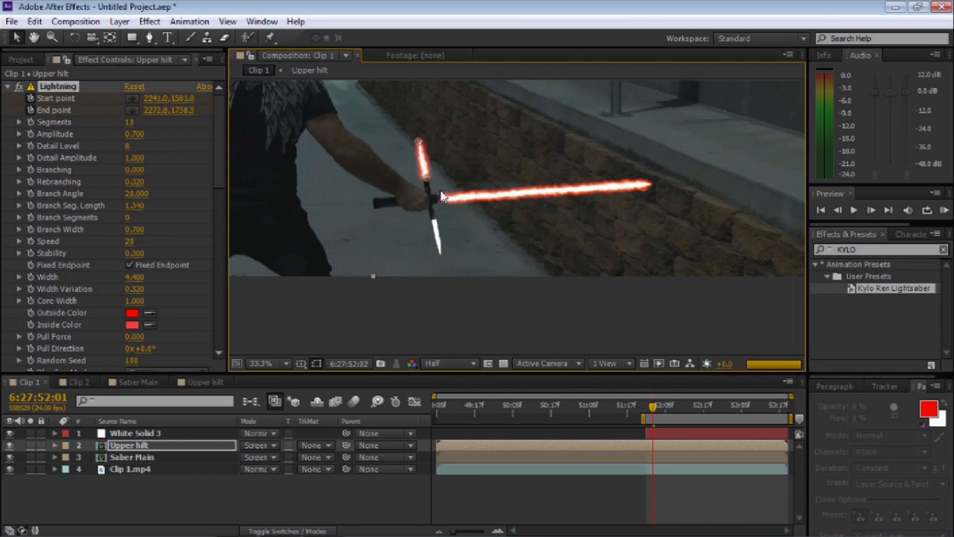
Step: At 6:27:52:17, realign the lightning's end and start points with the base and tip of the upper hilt blade
{"action": "key", "text": "Page_Down"}
{"action": "key", "text": "Page_Down"}
{"action": "key", "text": "Page_Down"}
{"action": "key", "text": "Page_Down"}
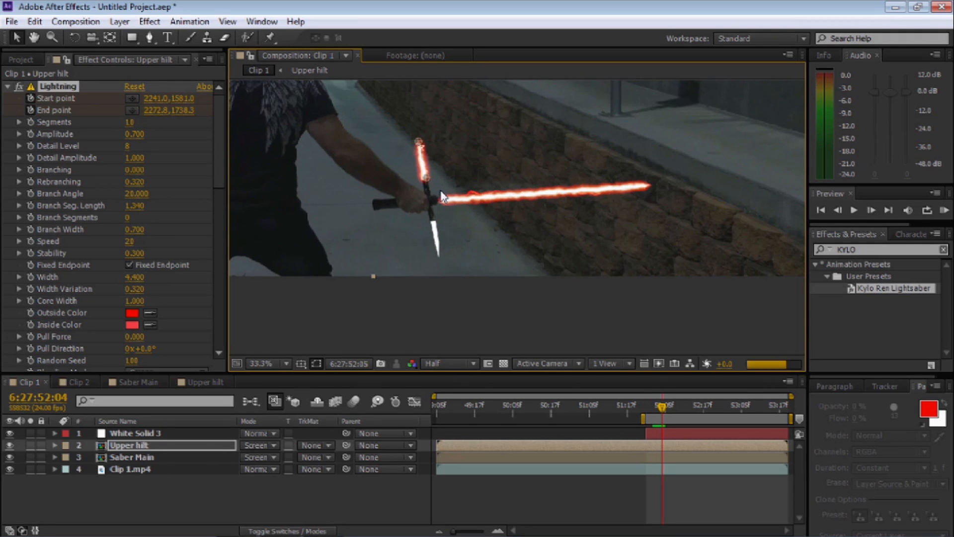
{"action": "left_click", "coordinate": [704, 407]}
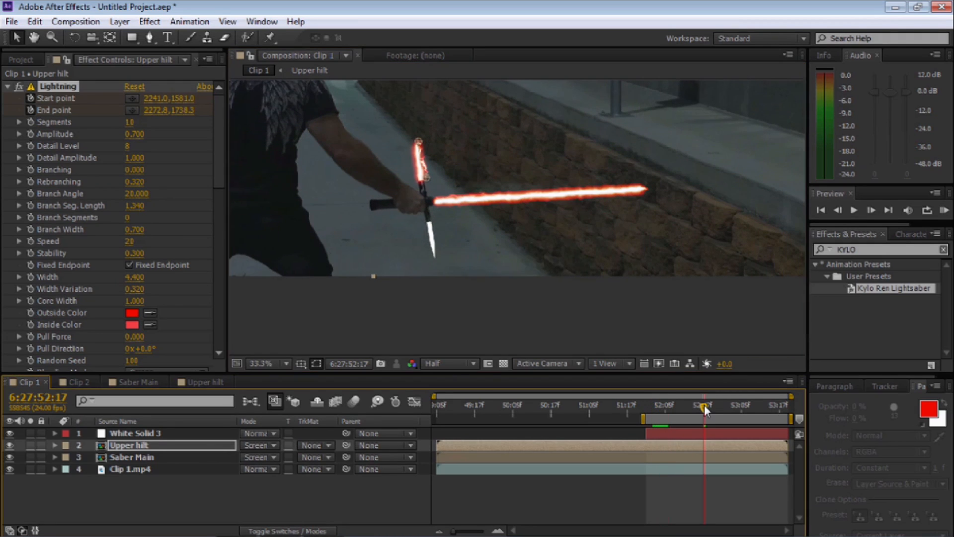
{"action": "left_click_drag", "start_coordinate": [424, 178], "coordinate": [420, 180]}
{"action": "left_click_drag", "start_coordinate": [419, 141], "coordinate": [417, 141]}
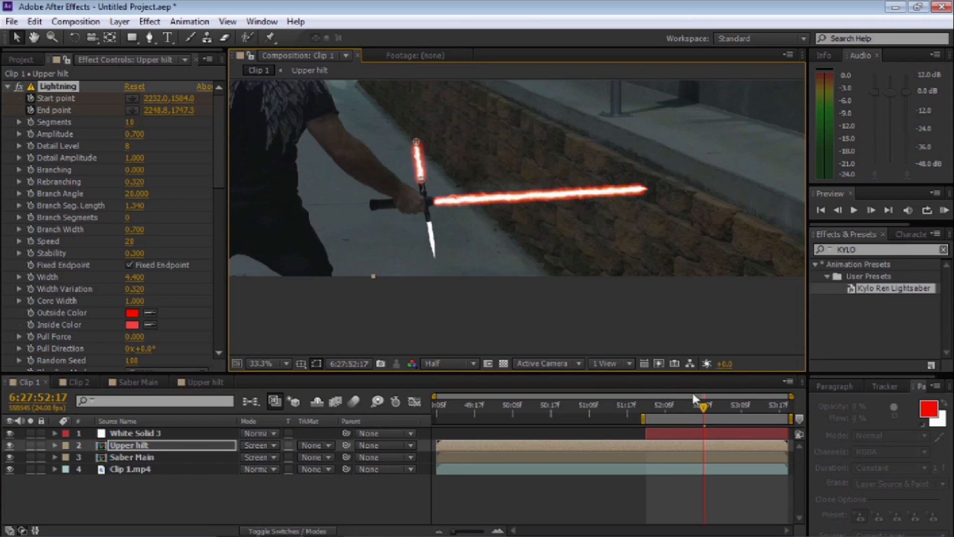
Step: Keyframe the lightning's end and start points onto the upper hilt blade at 6:27:53:06
{"action": "left_click", "coordinate": [744, 408]}
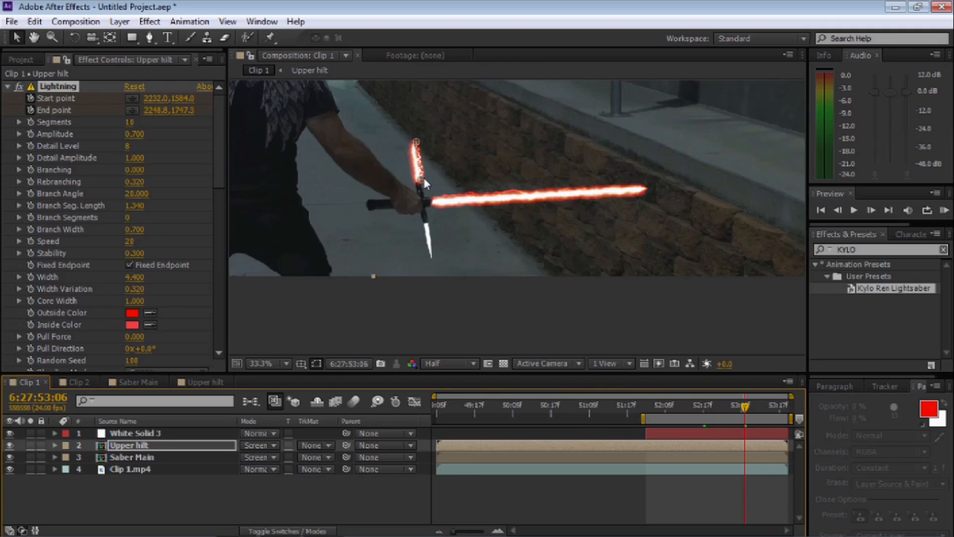
{"action": "left_click_drag", "start_coordinate": [422, 183], "coordinate": [420, 184]}
{"action": "left_click_drag", "start_coordinate": [415, 142], "coordinate": [414, 144]}
Step: Realign the lightning's start point at 6:27:53:14 and its end point at 6:27:53:19 with the upper hilt blade, and preview the result
{"action": "left_click", "coordinate": [770, 408]}
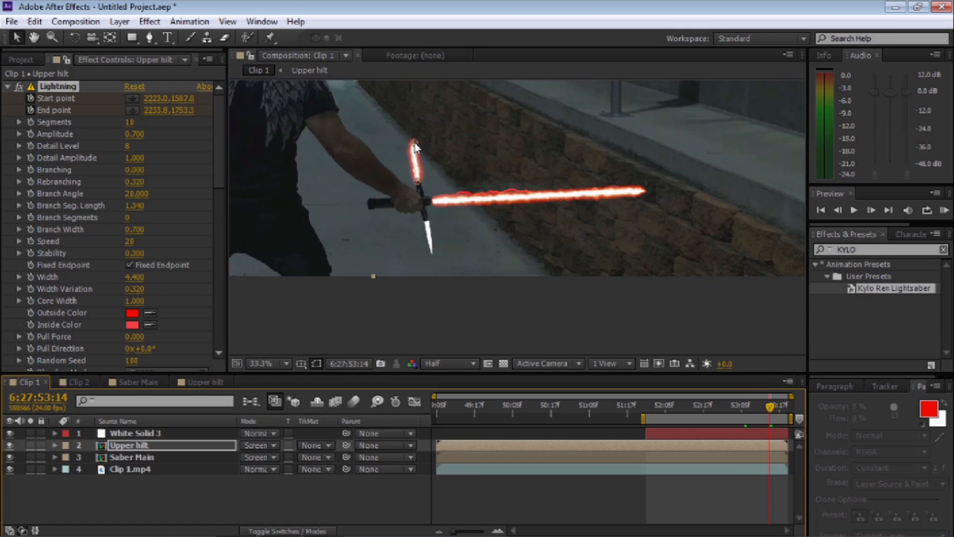
{"action": "left_click_drag", "start_coordinate": [415, 143], "coordinate": [413, 143]}
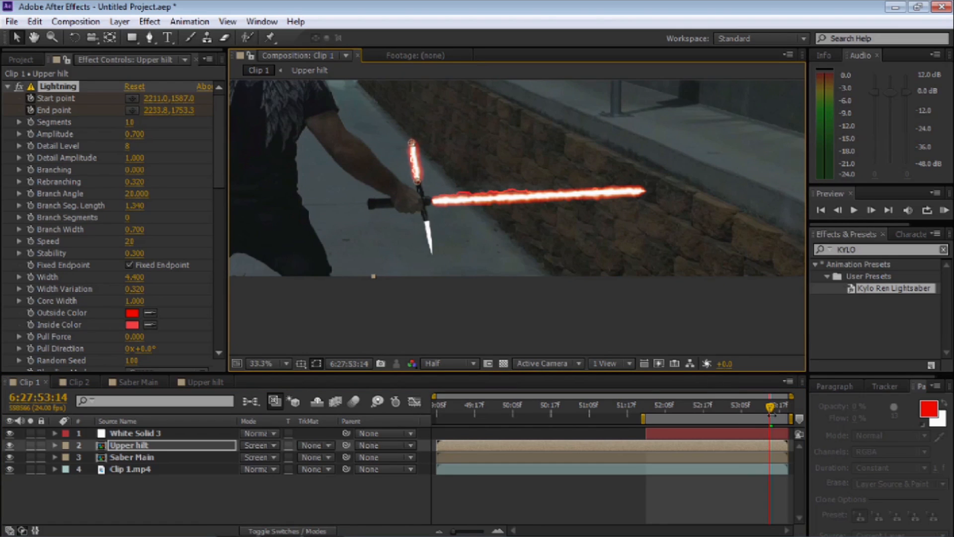
{"action": "left_click", "coordinate": [784, 406]}
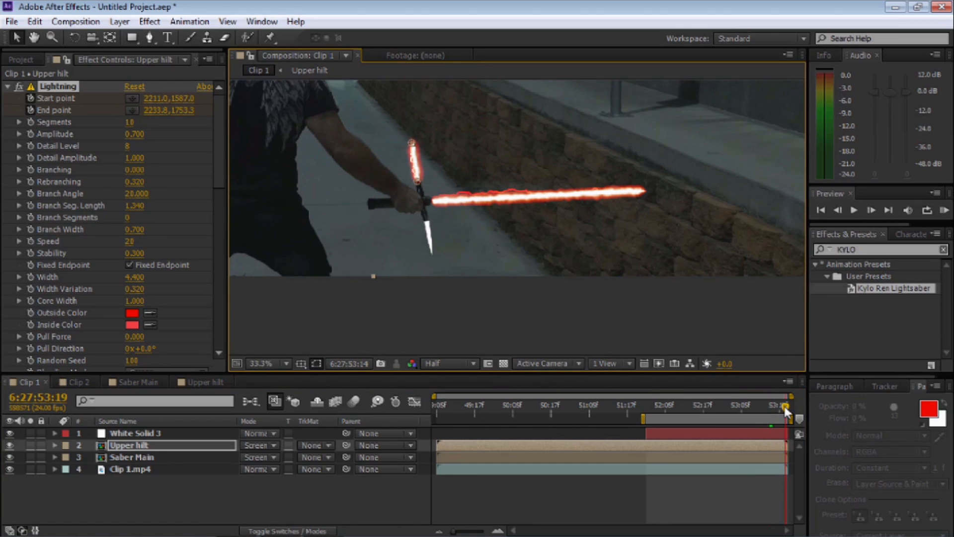
{"action": "left_click", "coordinate": [422, 181]}
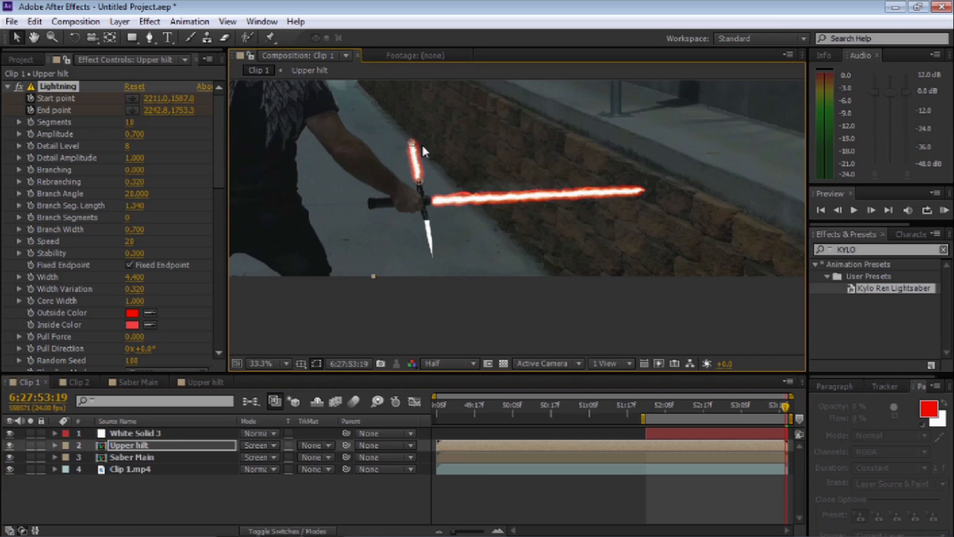
{"action": "key", "text": "KP_0"}
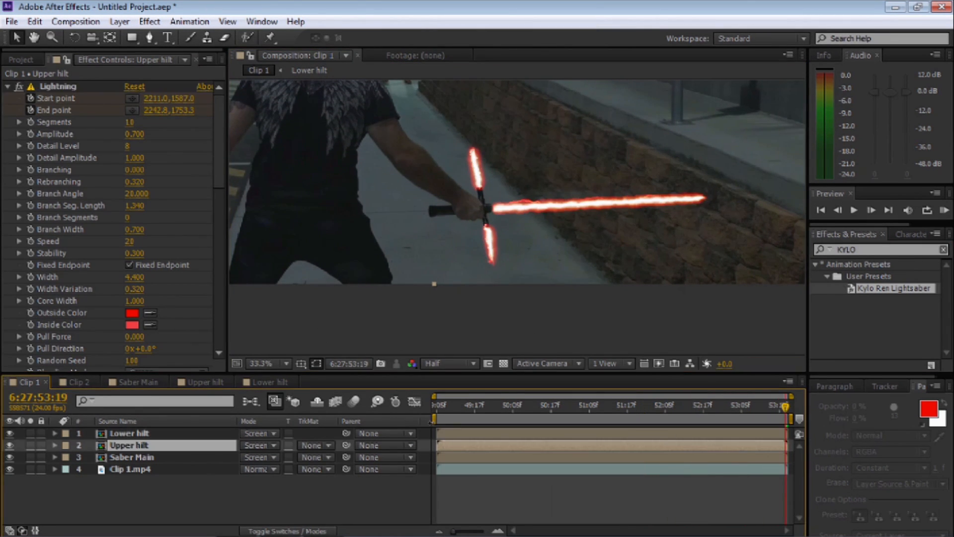
Step: Keyframe the Upper hilt's Turbulent Displace Evolution from 0 at the first frame to 20 revolutions at the last frame
{"action": "key", "text": "Home"}
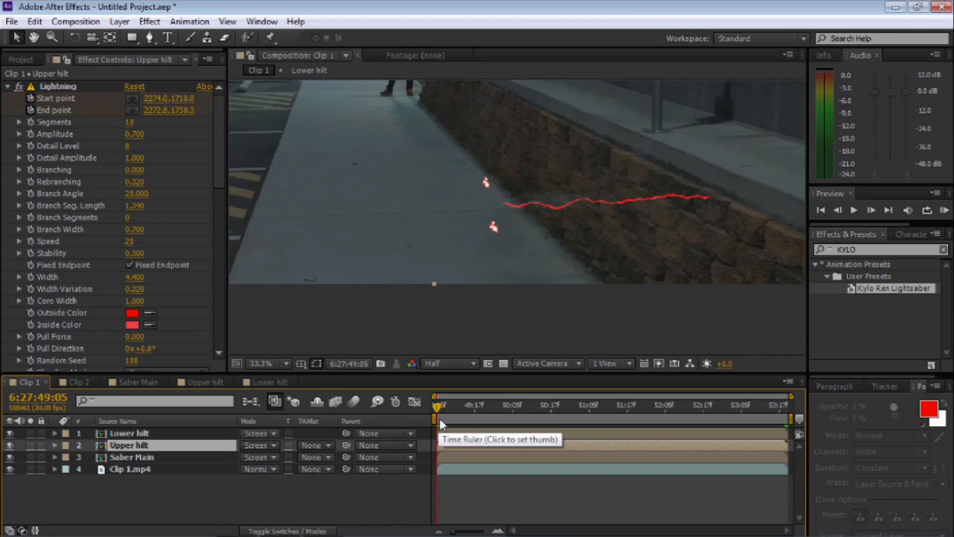
{"action": "left_click", "coordinate": [7, 86]}
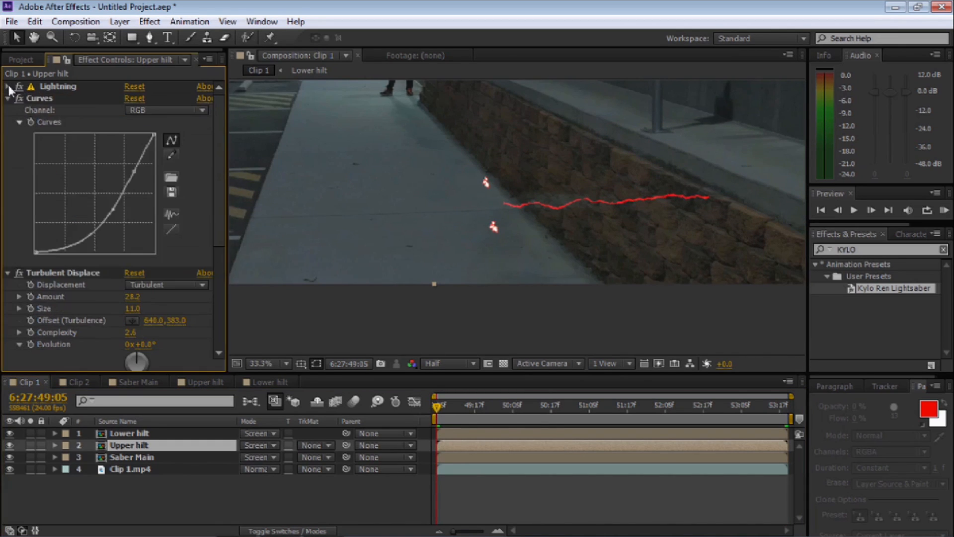
{"action": "left_click", "coordinate": [7, 98]}
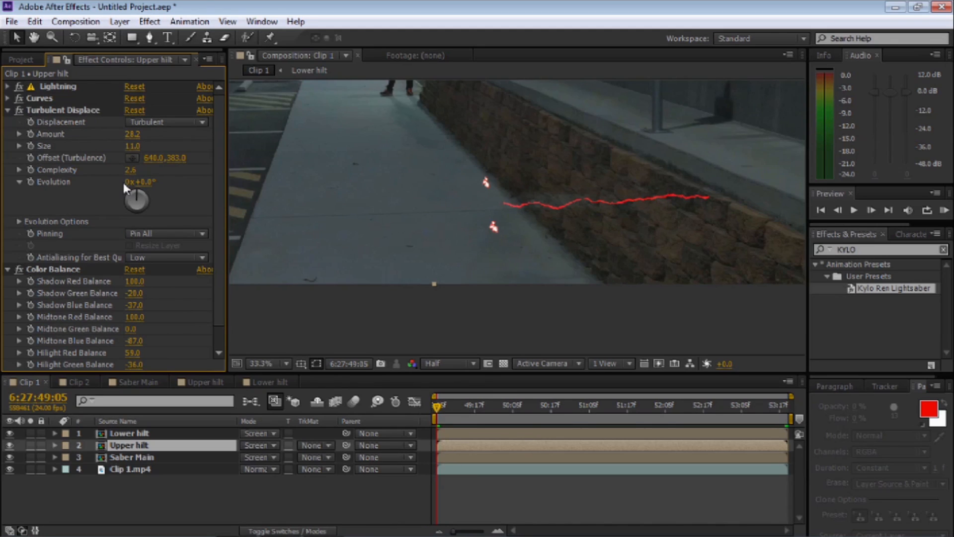
{"action": "left_click", "coordinate": [30, 181]}
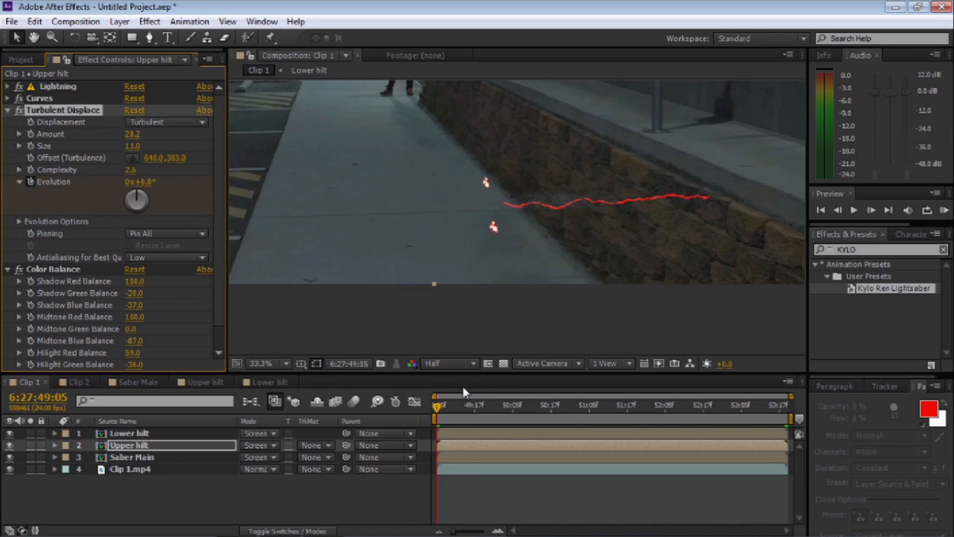
{"action": "left_click", "coordinate": [429, 396]}
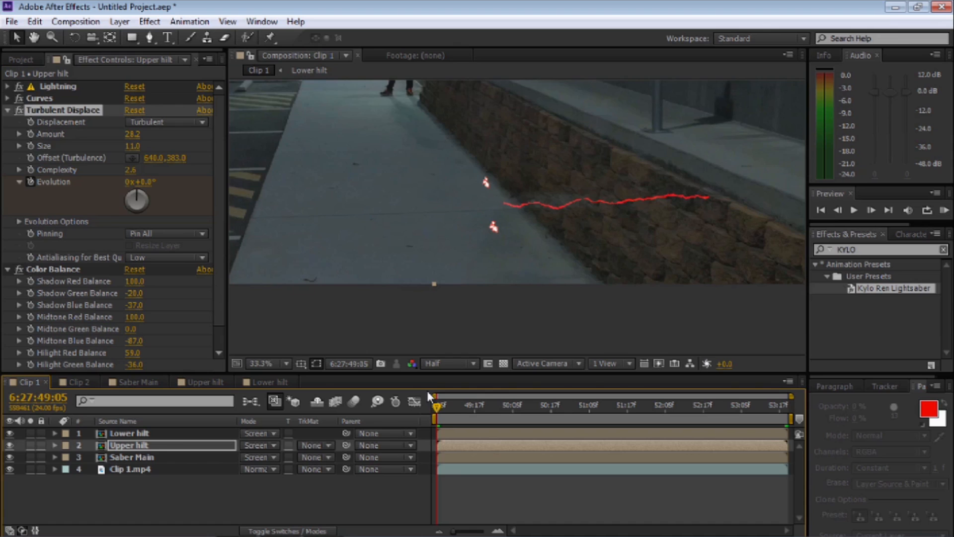
{"action": "key", "text": "End"}
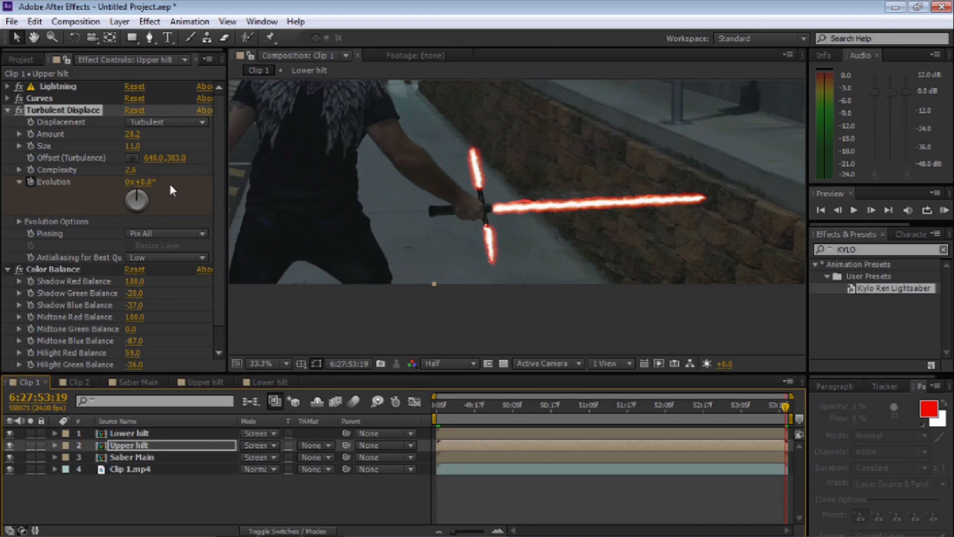
{"action": "left_click", "coordinate": [130, 181]}
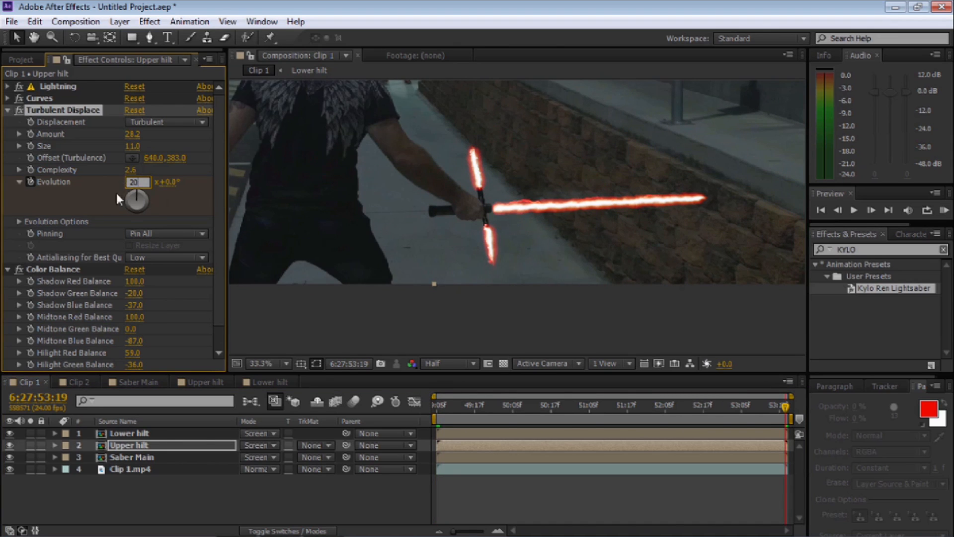
{"action": "left_click", "coordinate": [99, 198]}
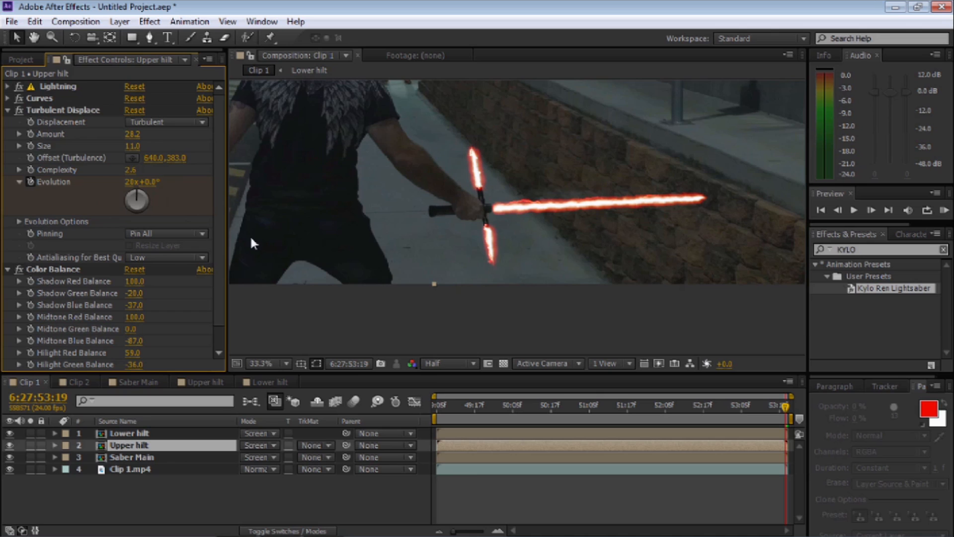
Step: Fit the whole Clip 1 frame in the viewer at 16.7% and run a preview of the saber effect
{"action": "key", "text": "space"}
{"action": "left_click_drag", "start_coordinate": [293, 297], "coordinate": [420, 324]}
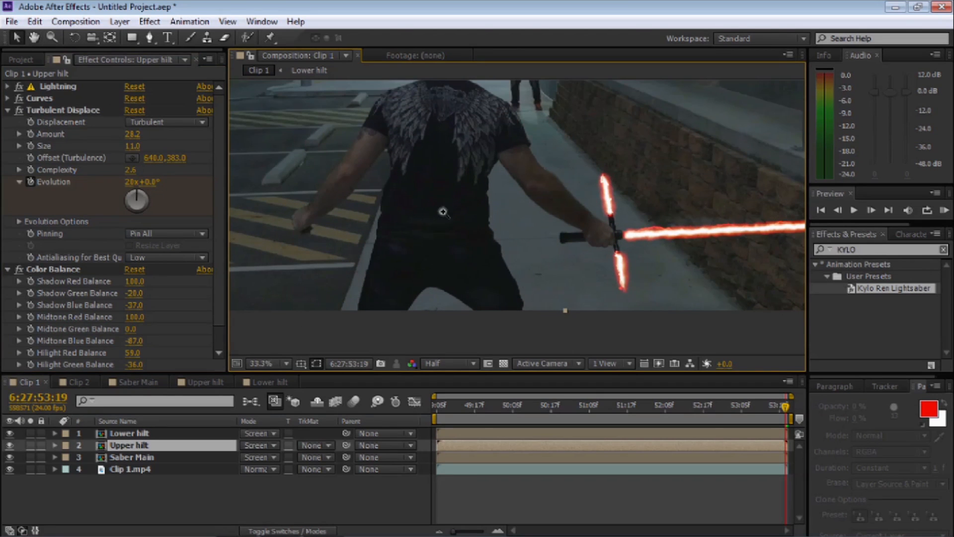
{"action": "key", "text": "z"}
{"action": "left_click", "coordinate": [445, 209], "text": "alt"}
{"action": "key", "text": "space"}
{"action": "left_click_drag", "start_coordinate": [494, 168], "coordinate": [419, 241]}
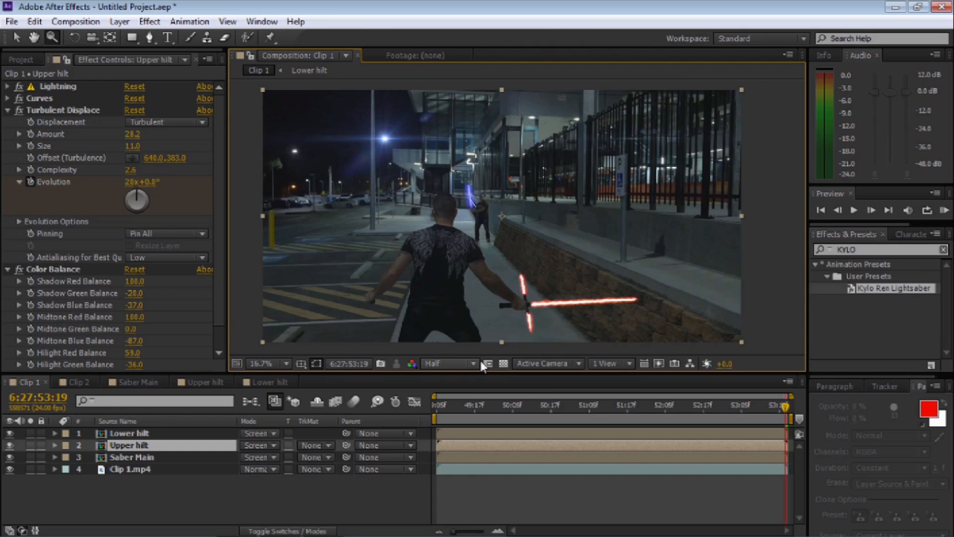
{"action": "key", "text": "KP_0"}
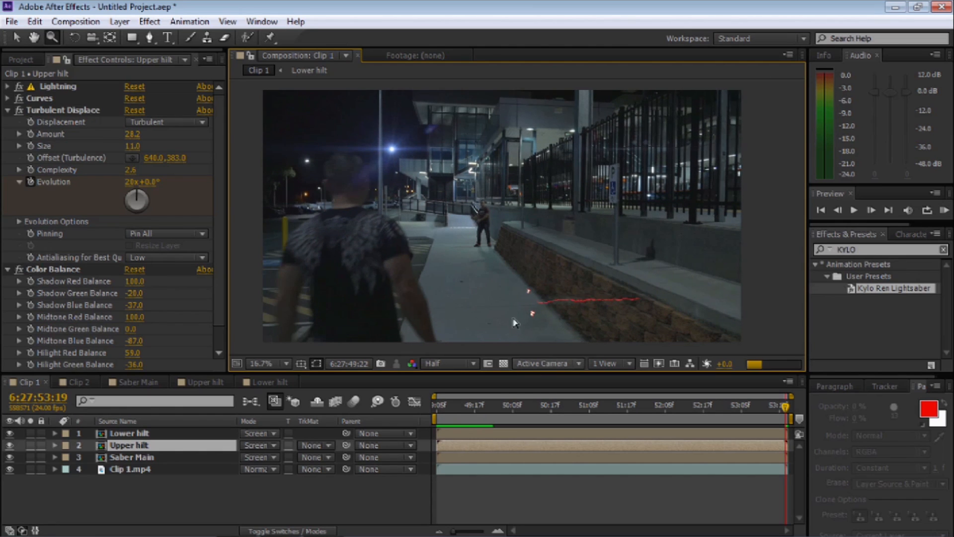
{"action": "key", "text": "space"}
{"action": "key", "text": "space"}
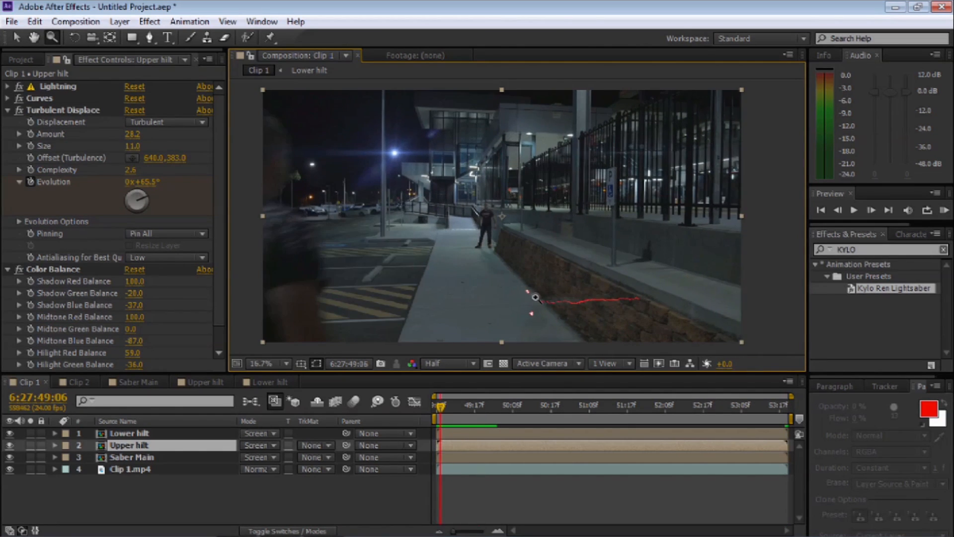
Step: Move to 6:27:51:06 and set the composition's preview resolution to Quarter
{"action": "left_click", "coordinate": [582, 407]}
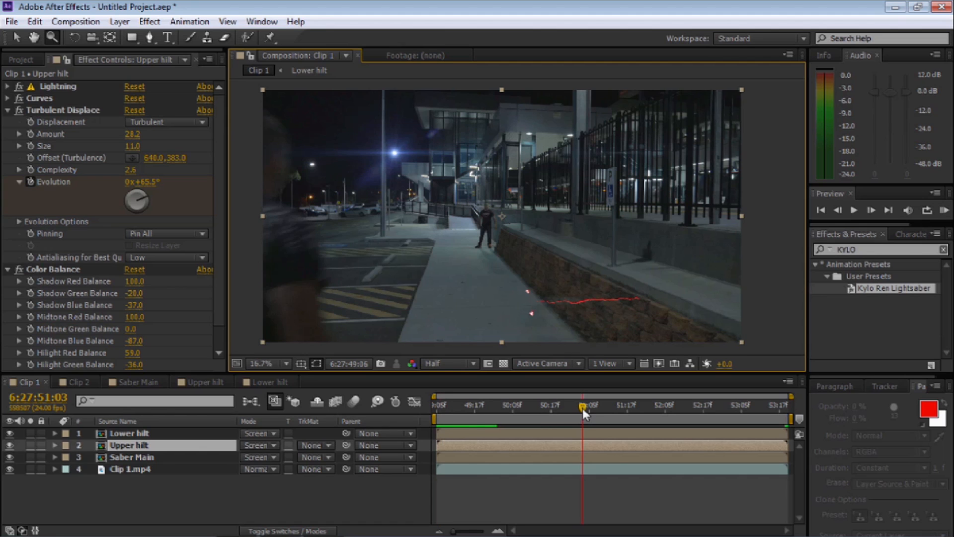
{"action": "left_click_drag", "start_coordinate": [582, 408], "coordinate": [592, 408]}
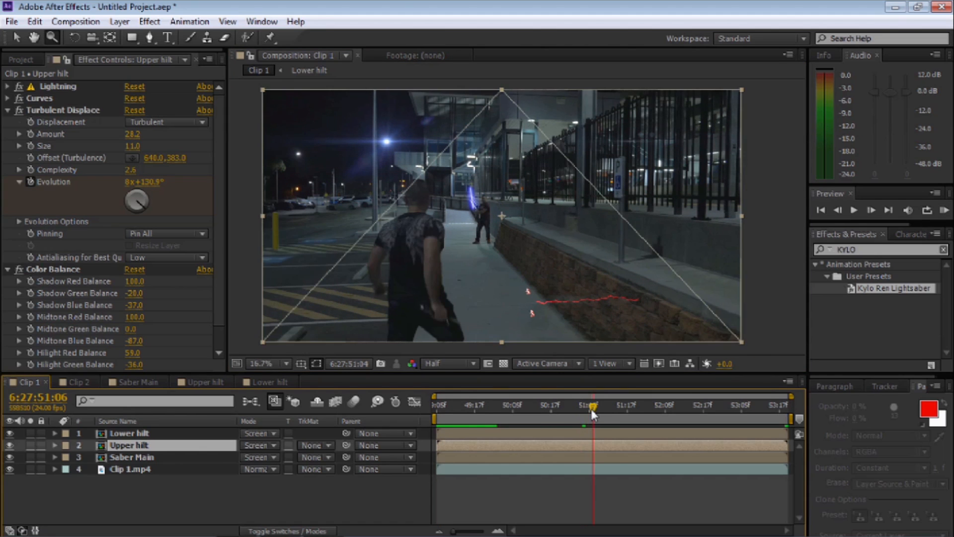
{"action": "left_click", "coordinate": [449, 363]}
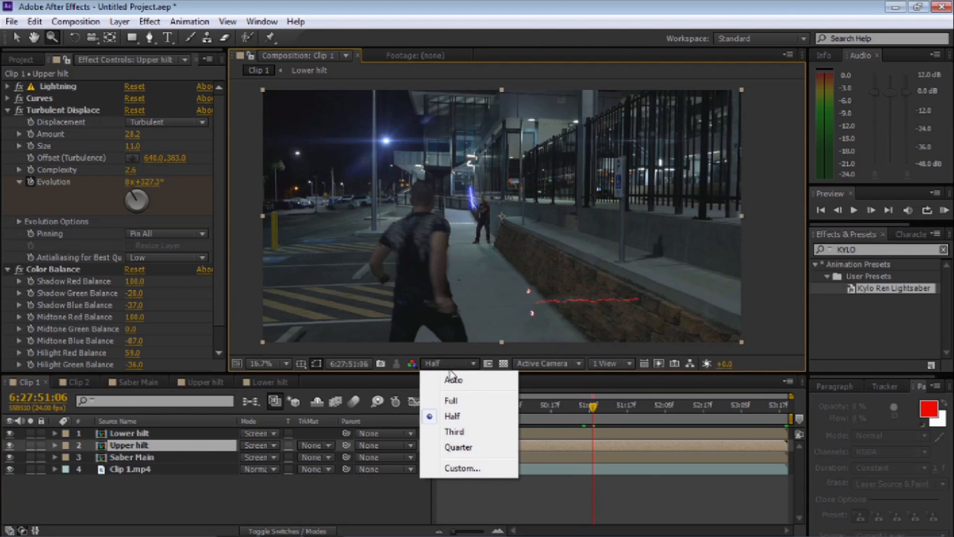
{"action": "left_click", "coordinate": [452, 447]}
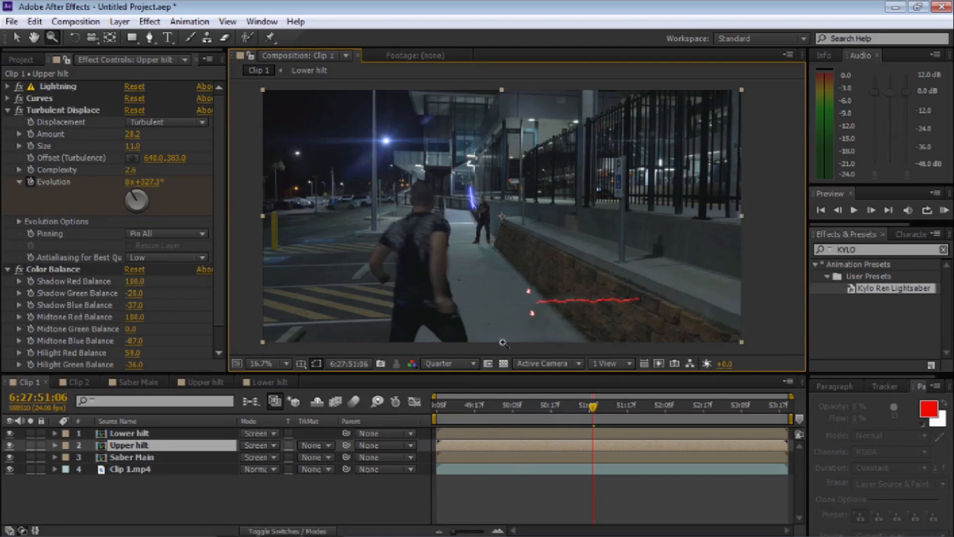
Step: Find the frame where the hilt blades ignite and trim the start of the Lower hilt and Upper hilt layers to 6:27:51:21
{"action": "left_click_drag", "start_coordinate": [614, 407], "coordinate": [681, 407]}
{"action": "left_click", "coordinate": [671, 408]}
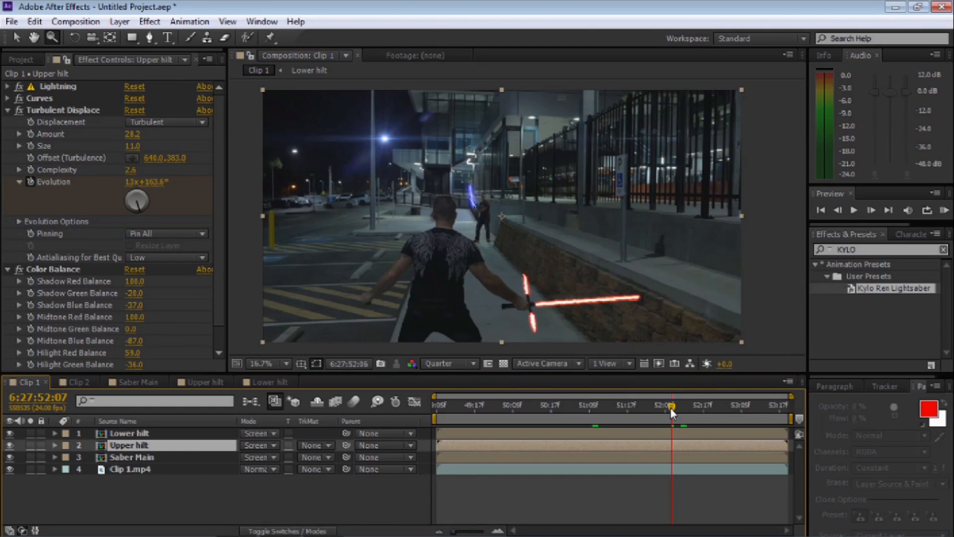
{"action": "left_click_drag", "start_coordinate": [670, 408], "coordinate": [651, 417]}
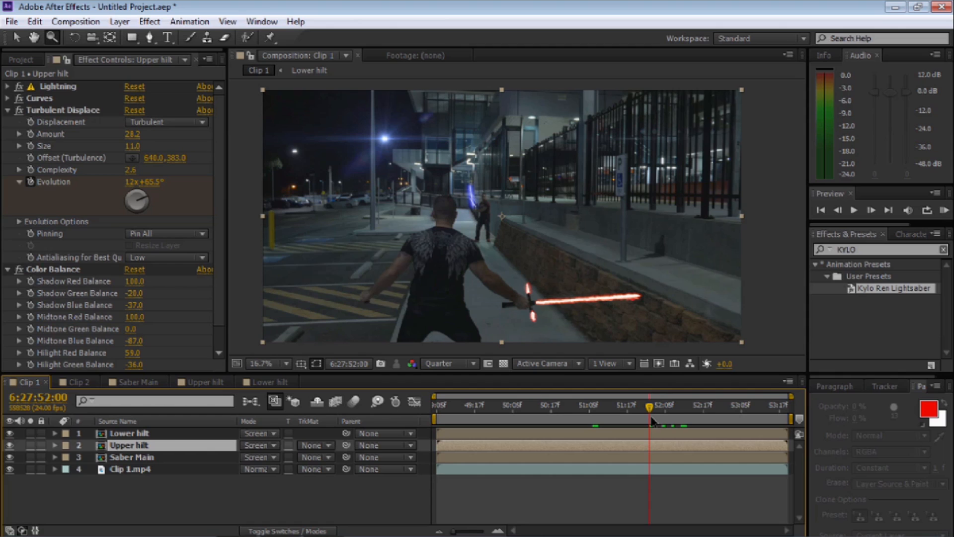
{"action": "key", "text": "Page_Up"}
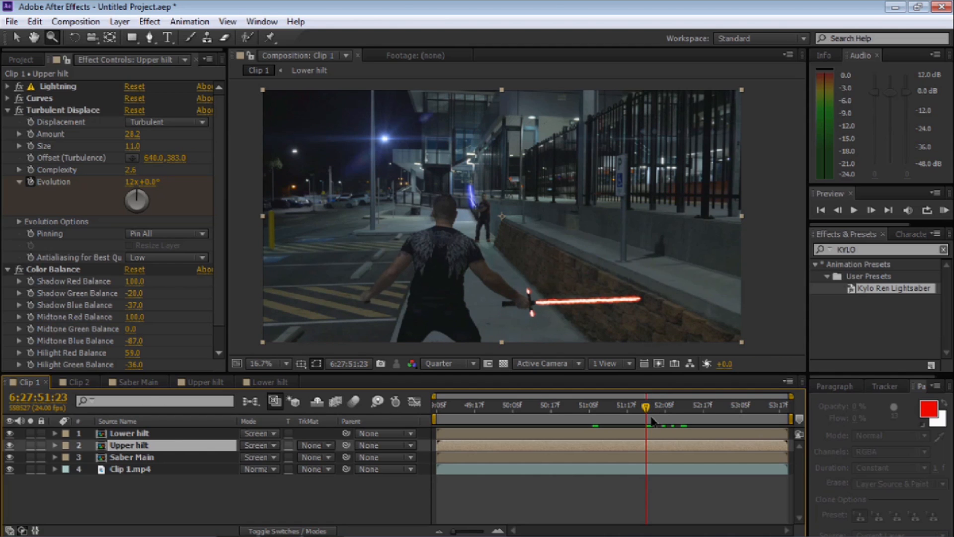
{"action": "key", "text": "Page_Up"}
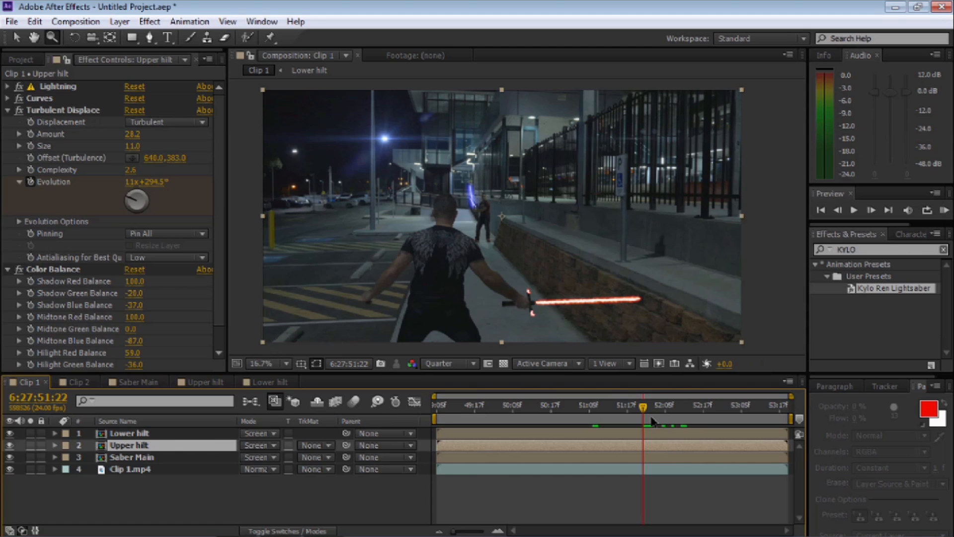
{"action": "key", "text": "Page_Up"}
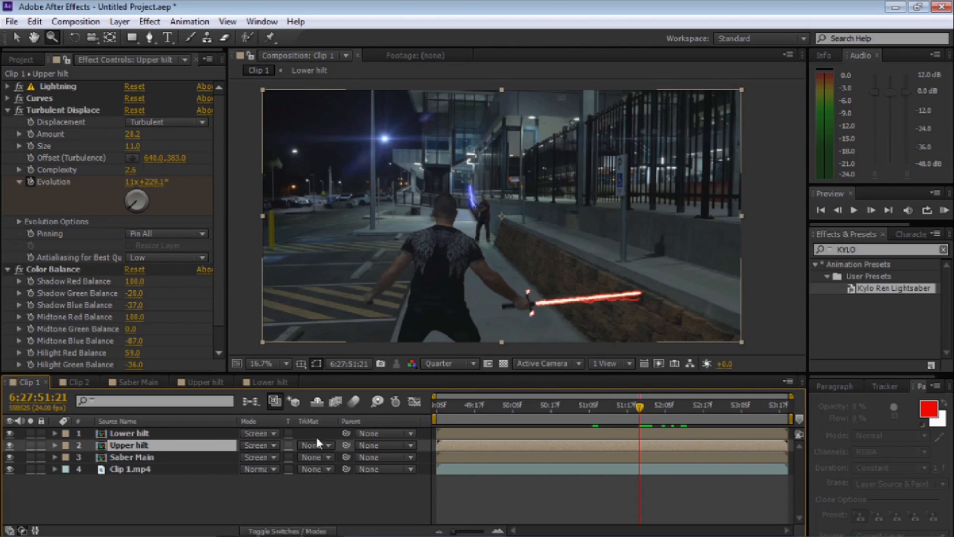
{"action": "left_click", "coordinate": [133, 436], "text": "shift"}
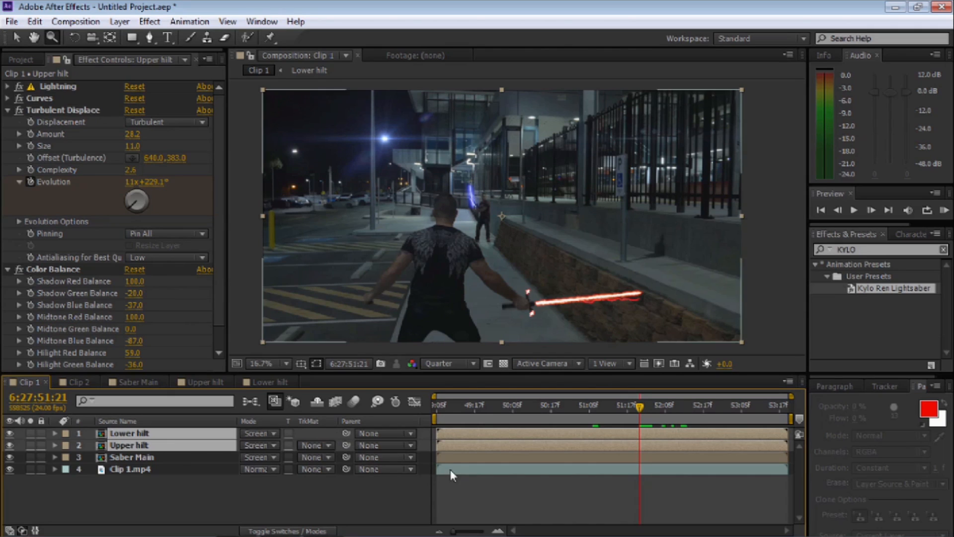
{"action": "left_click_drag", "start_coordinate": [438, 445], "coordinate": [641, 448]}
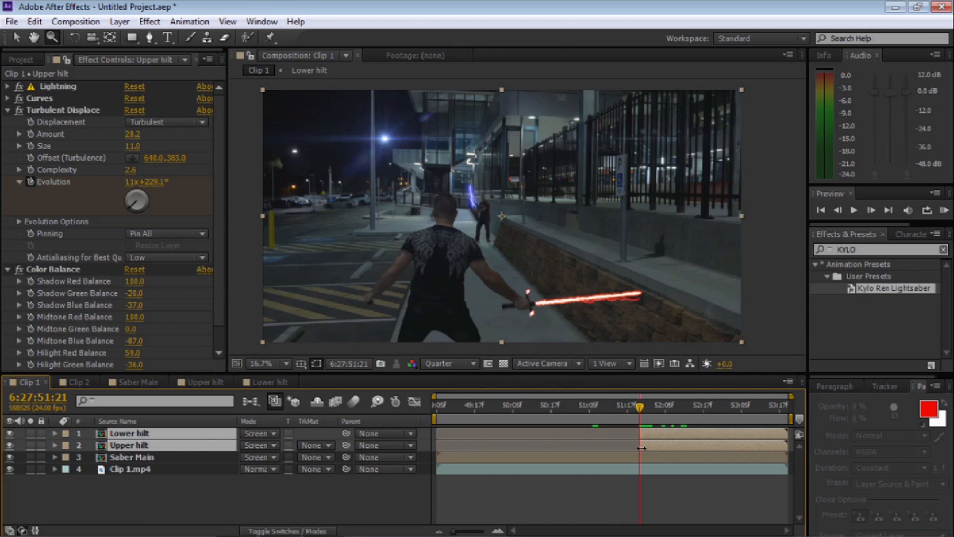
Step: Check the ignition frame by frame and move the start of both hilt layers to about 6:27:51:23
{"action": "key", "text": "Page_Down"}
{"action": "key", "text": "Page_Down"}
{"action": "key", "text": "Page_Down"}
{"action": "key", "text": "Page_Down"}
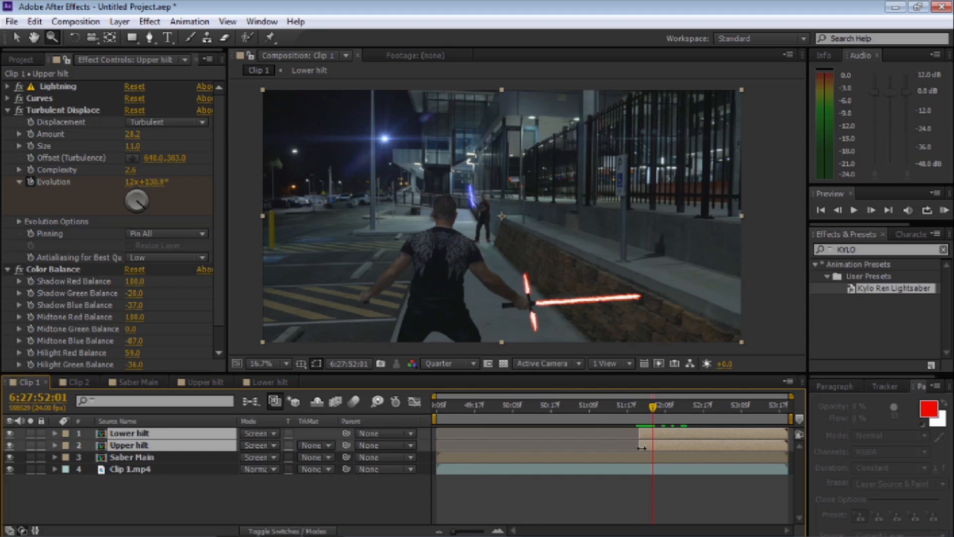
{"action": "key", "text": "Page_Up"}
{"action": "key", "text": "Page_Up"}
{"action": "key", "text": "Page_Up"}
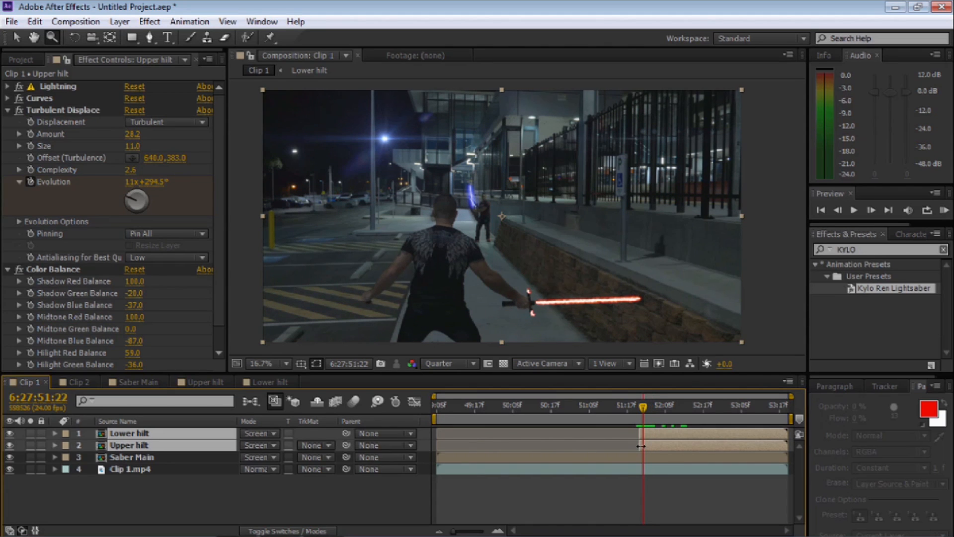
{"action": "left_click_drag", "start_coordinate": [641, 445], "coordinate": [645, 445]}
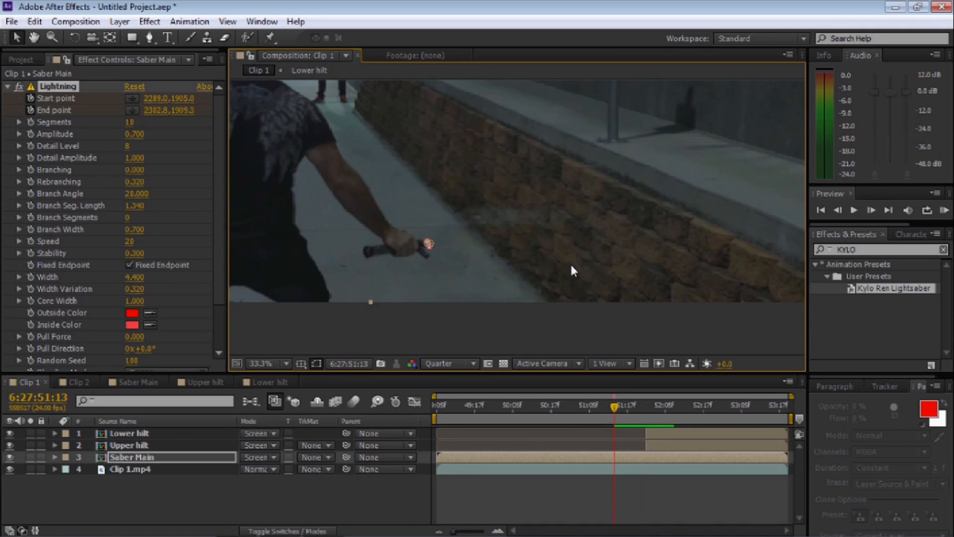
Step: Trim the start of the Saber Main layer to 6:27:51:14, where the main blade ignites
{"action": "left_click_drag", "start_coordinate": [448, 456], "coordinate": [618, 454]}
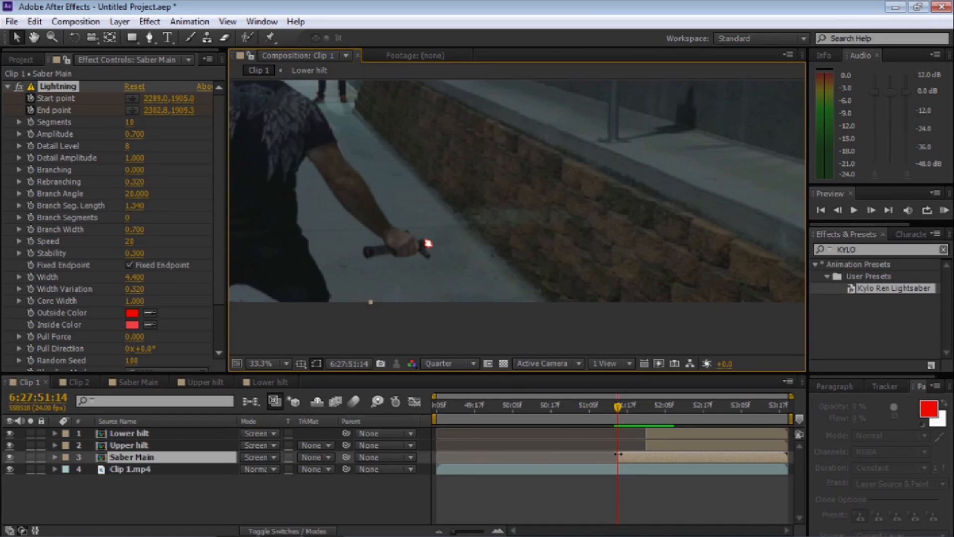
{"action": "key", "text": "ctrl+Down"}
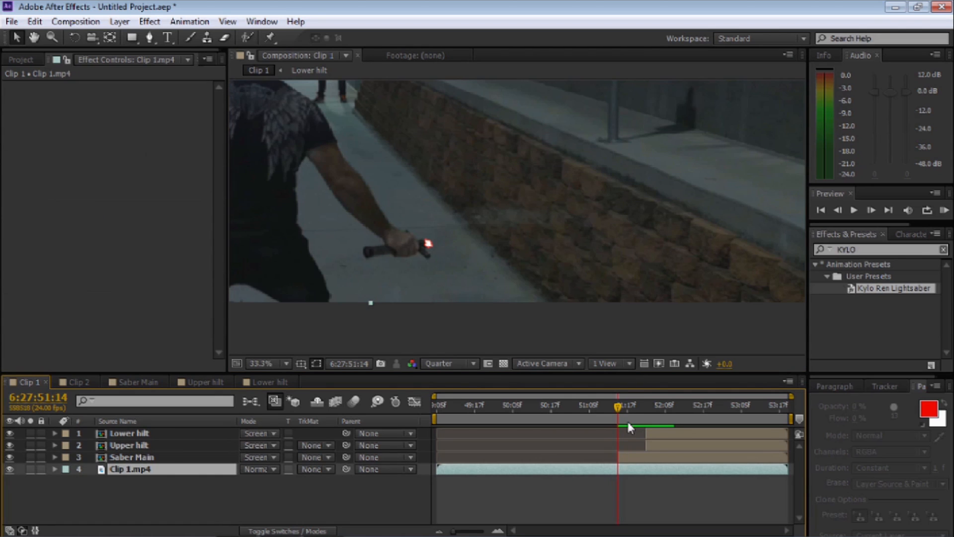
Step: Show the project's items with none selected and select the Saber Main layer in the Clip 1 composition
{"action": "left_click", "coordinate": [17, 57]}
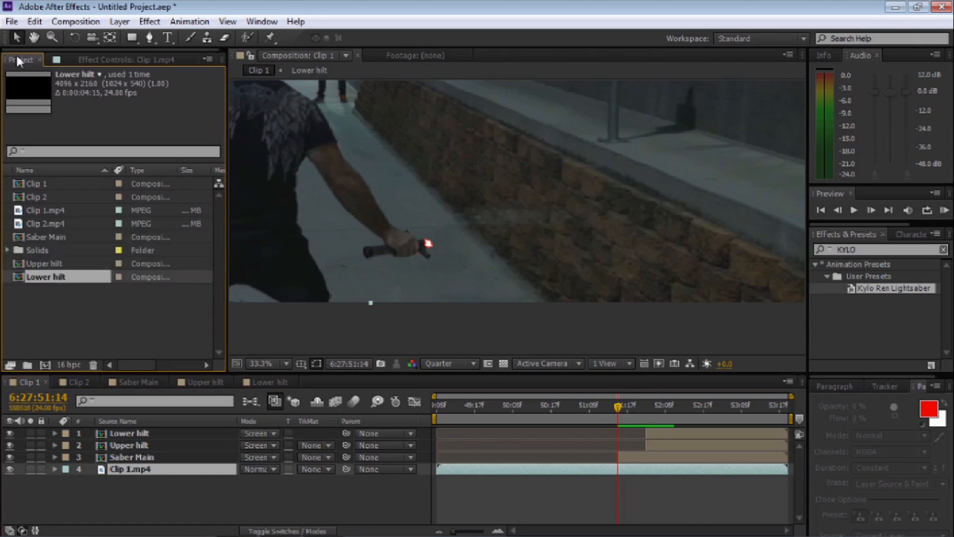
{"action": "left_click", "coordinate": [115, 303]}
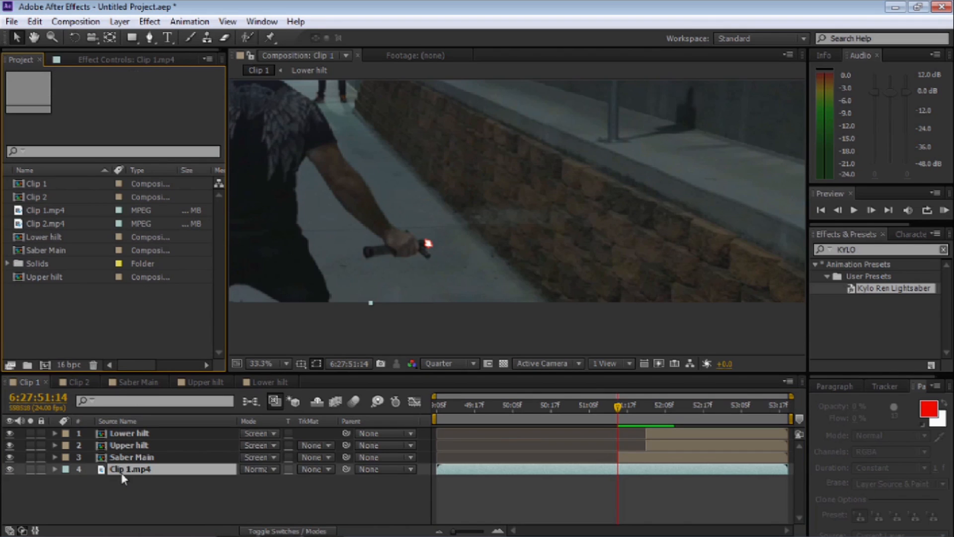
{"action": "left_click", "coordinate": [127, 458]}
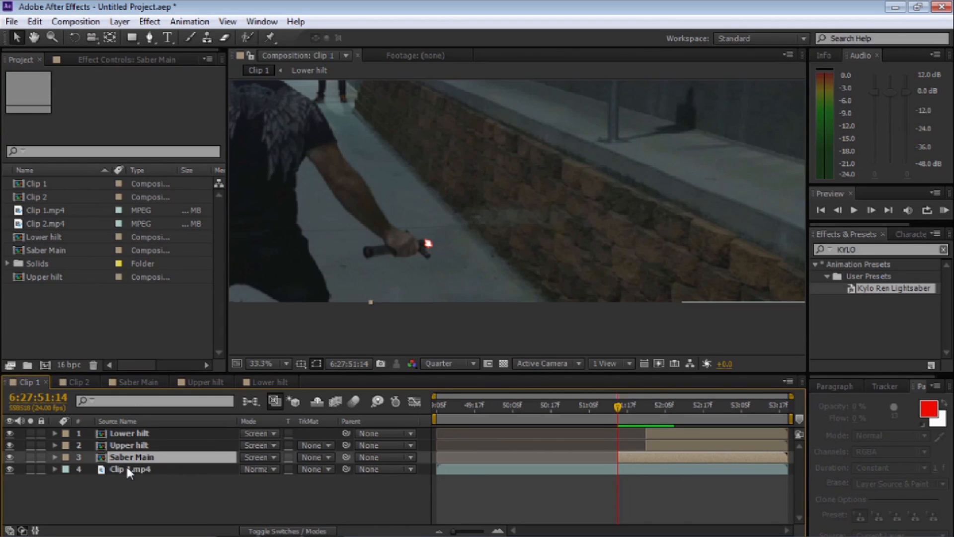